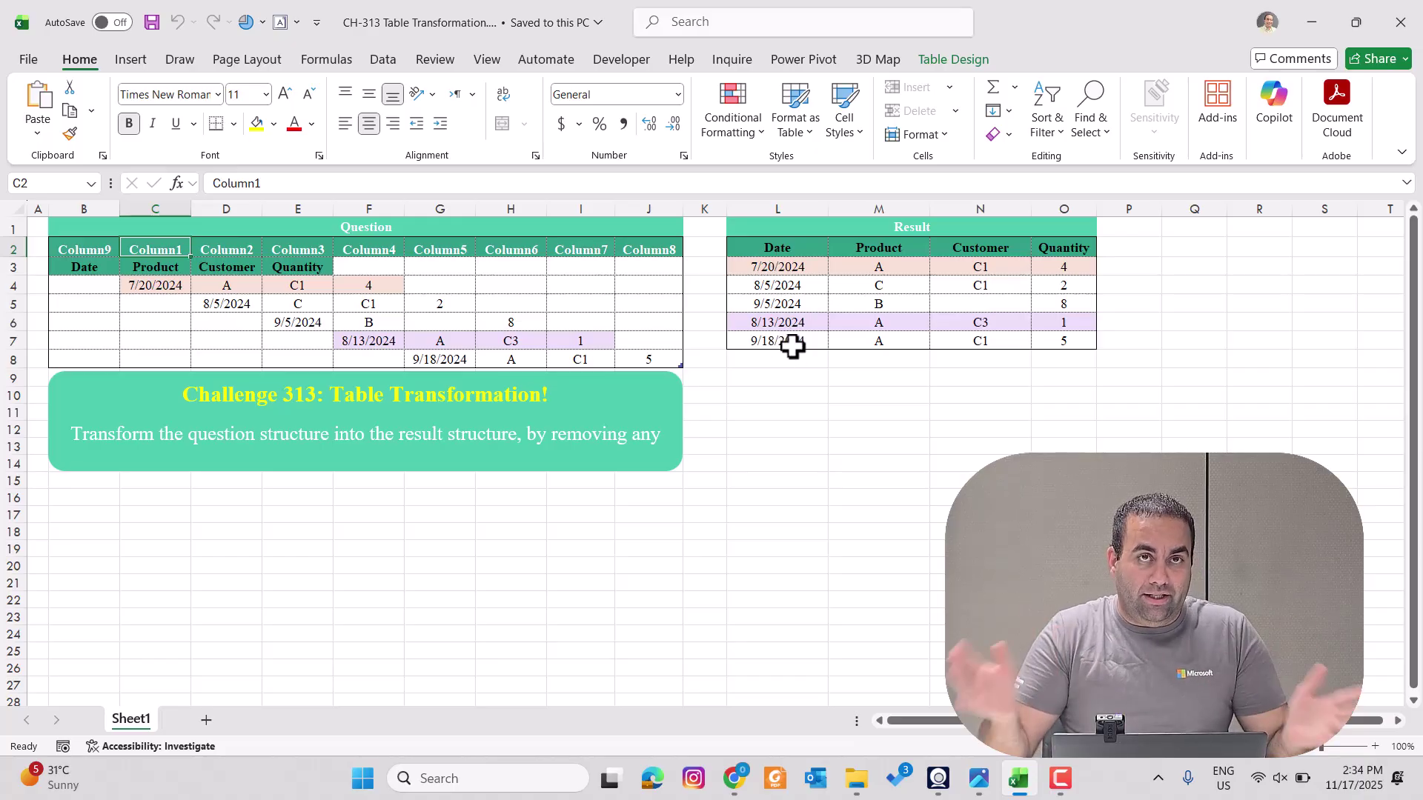
Step: Load the Question table into Power Query with Data > From Table/Range
{"action": "left_click", "coordinate": [427, 285]}
{"action": "left_click", "coordinate": [383, 61]}
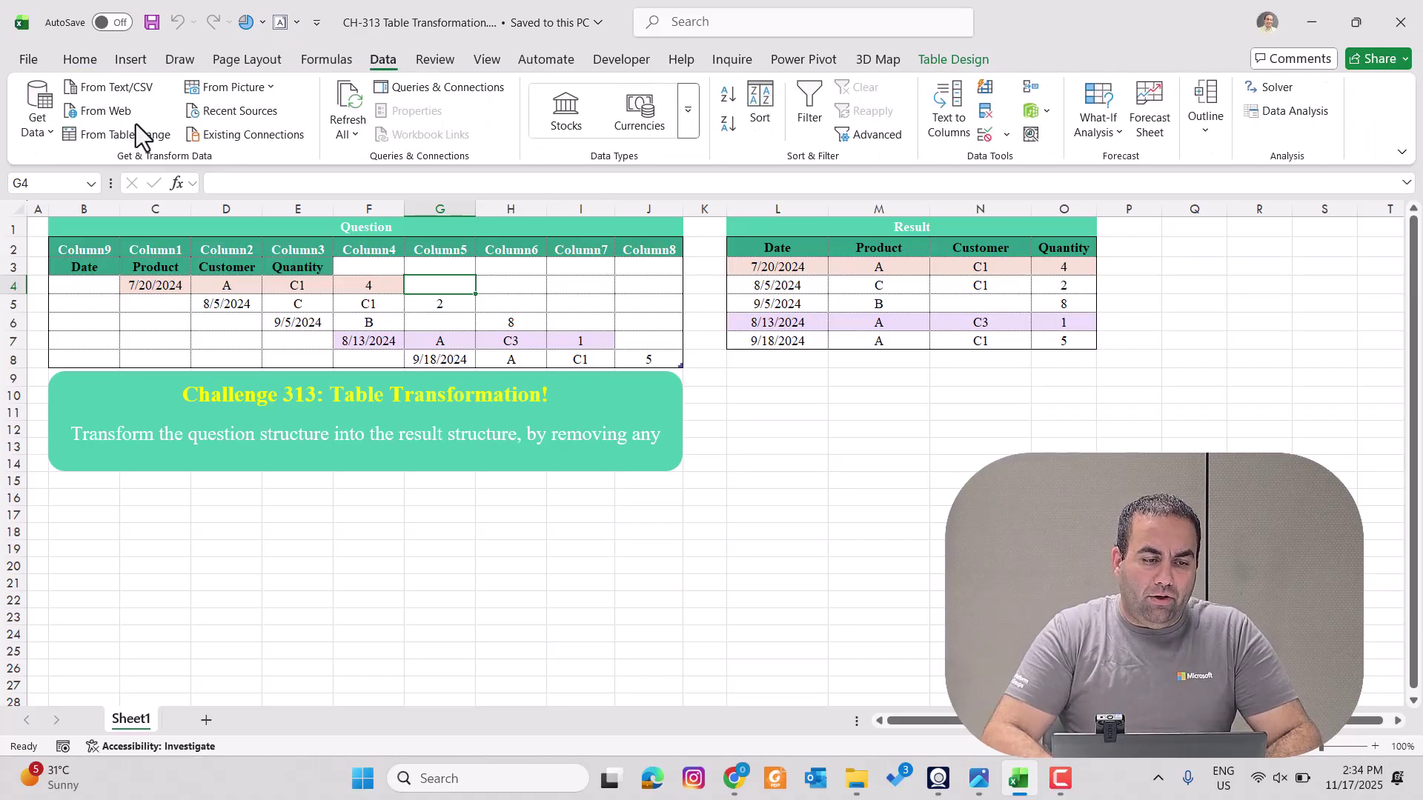
{"action": "left_click", "coordinate": [69, 137]}
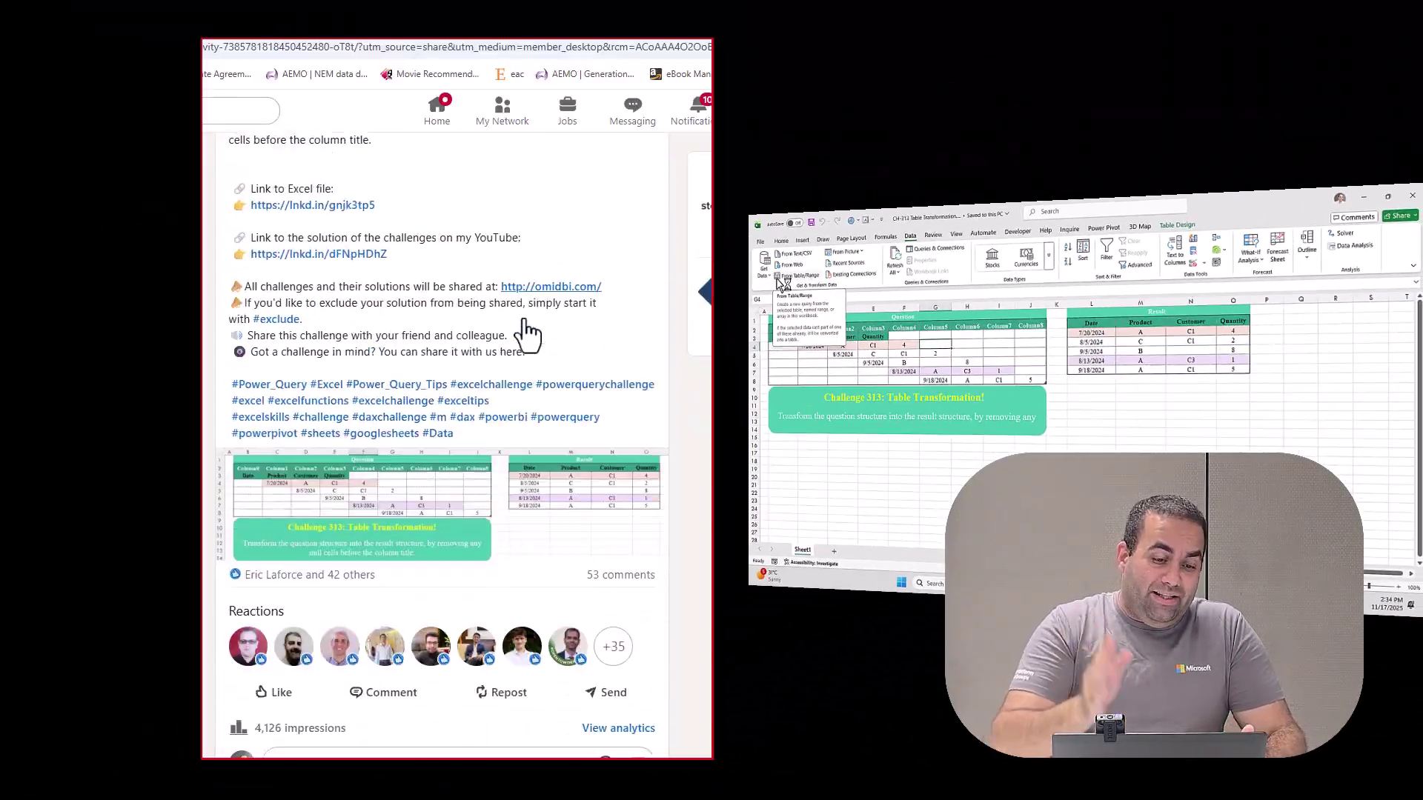
{"action": "scroll", "coordinate": [526, 332], "scroll_direction": "down", "scroll_amount": 20}
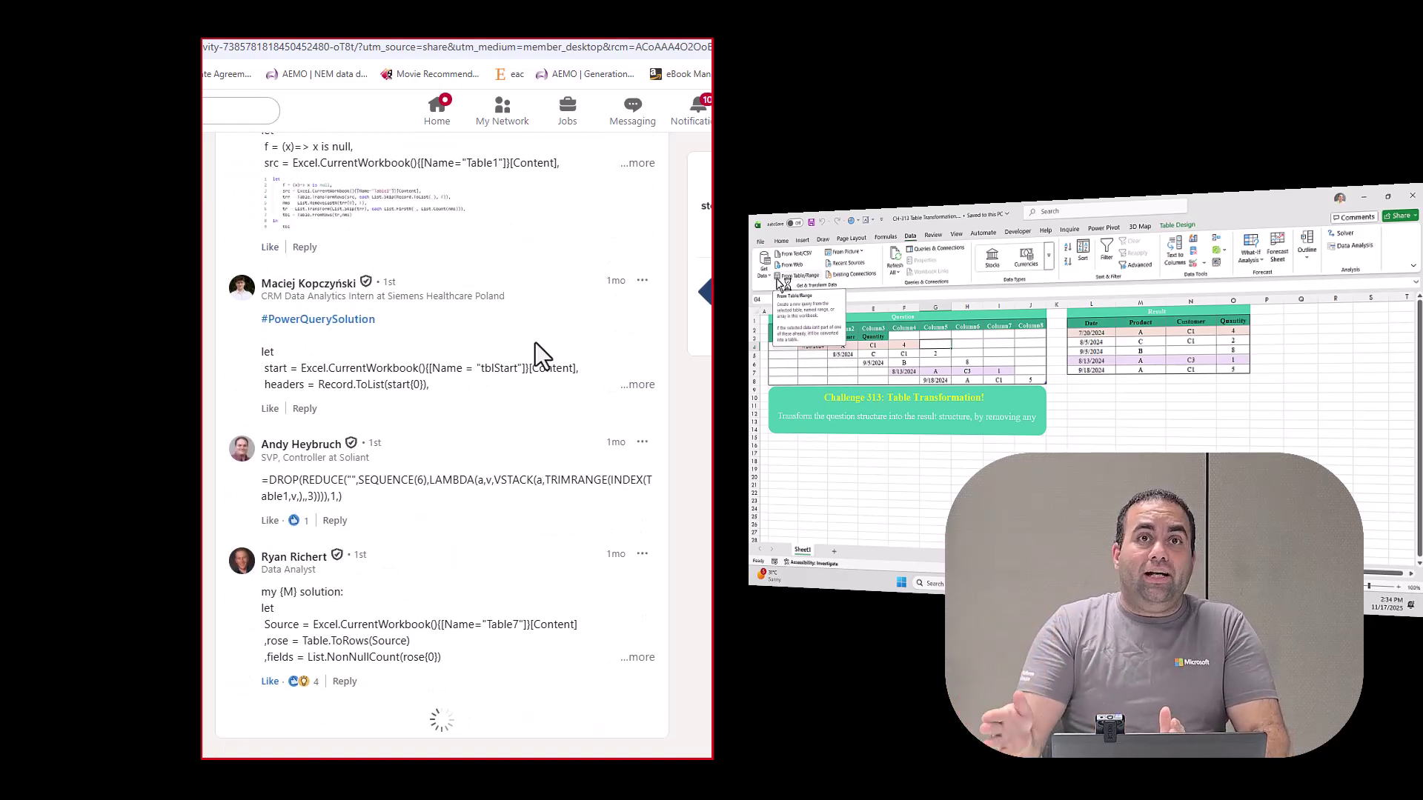
{"action": "scroll", "coordinate": [532, 363], "scroll_direction": "down", "scroll_amount": 15}
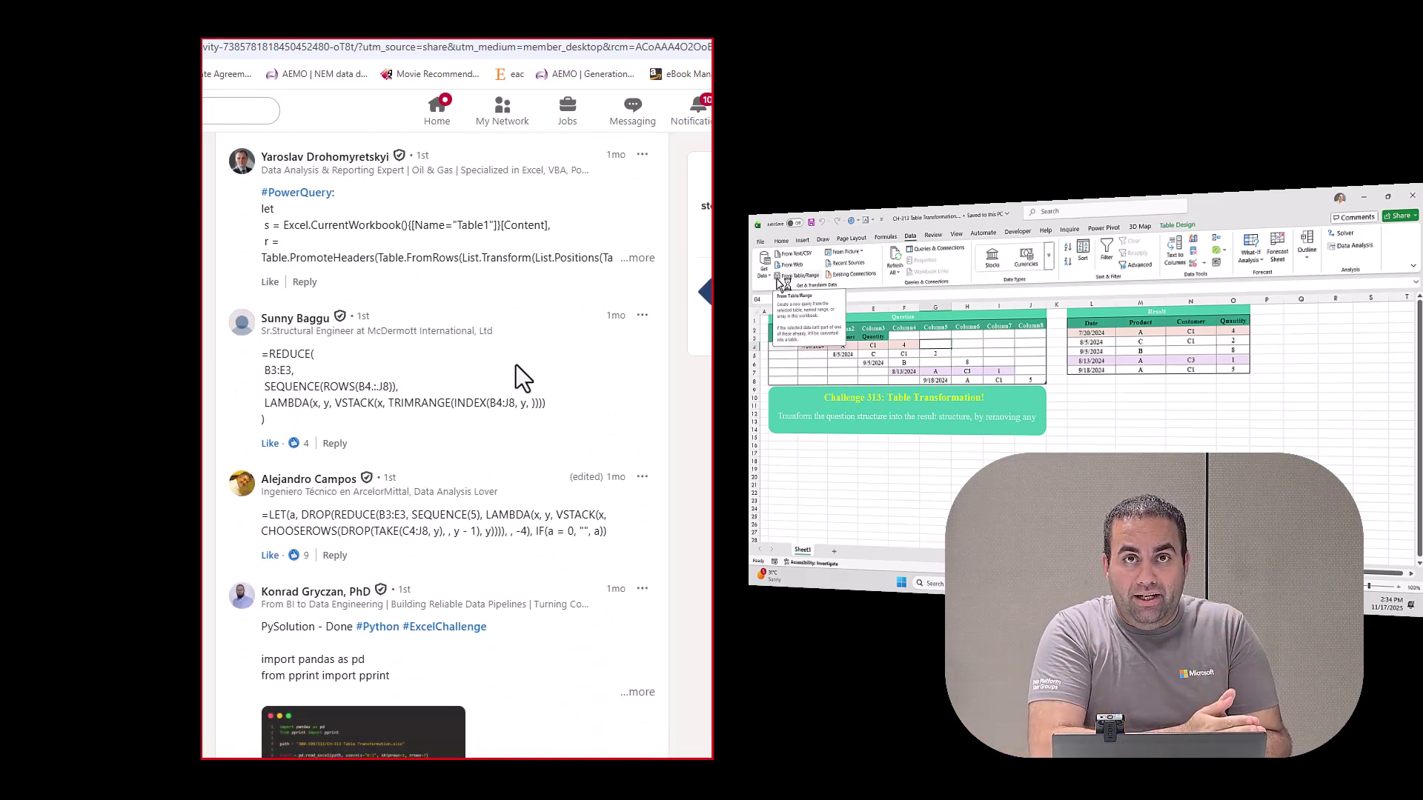
{"action": "scroll", "coordinate": [515, 366], "scroll_direction": "down", "scroll_amount": 10}
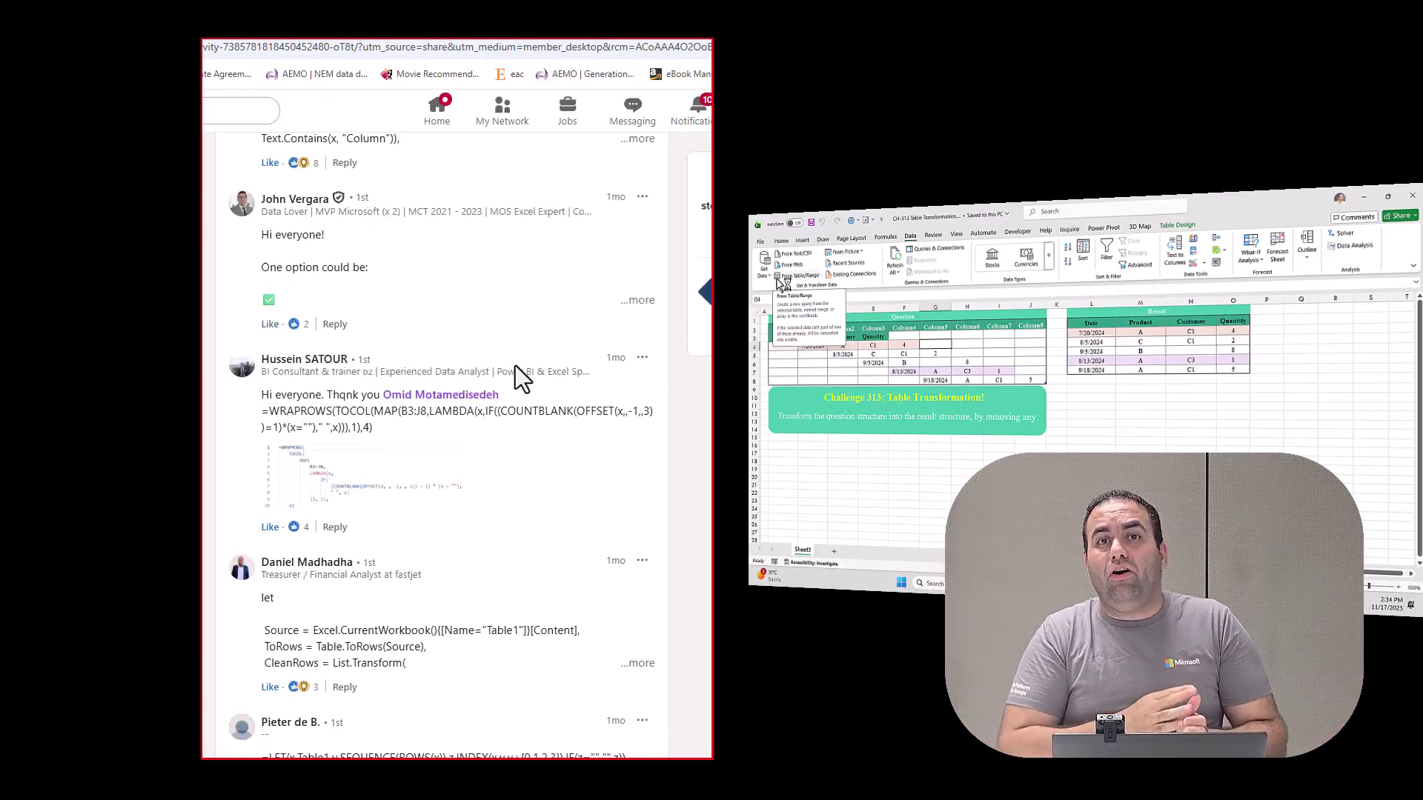
{"action": "scroll", "coordinate": [514, 366], "scroll_direction": "down", "scroll_amount": 10}
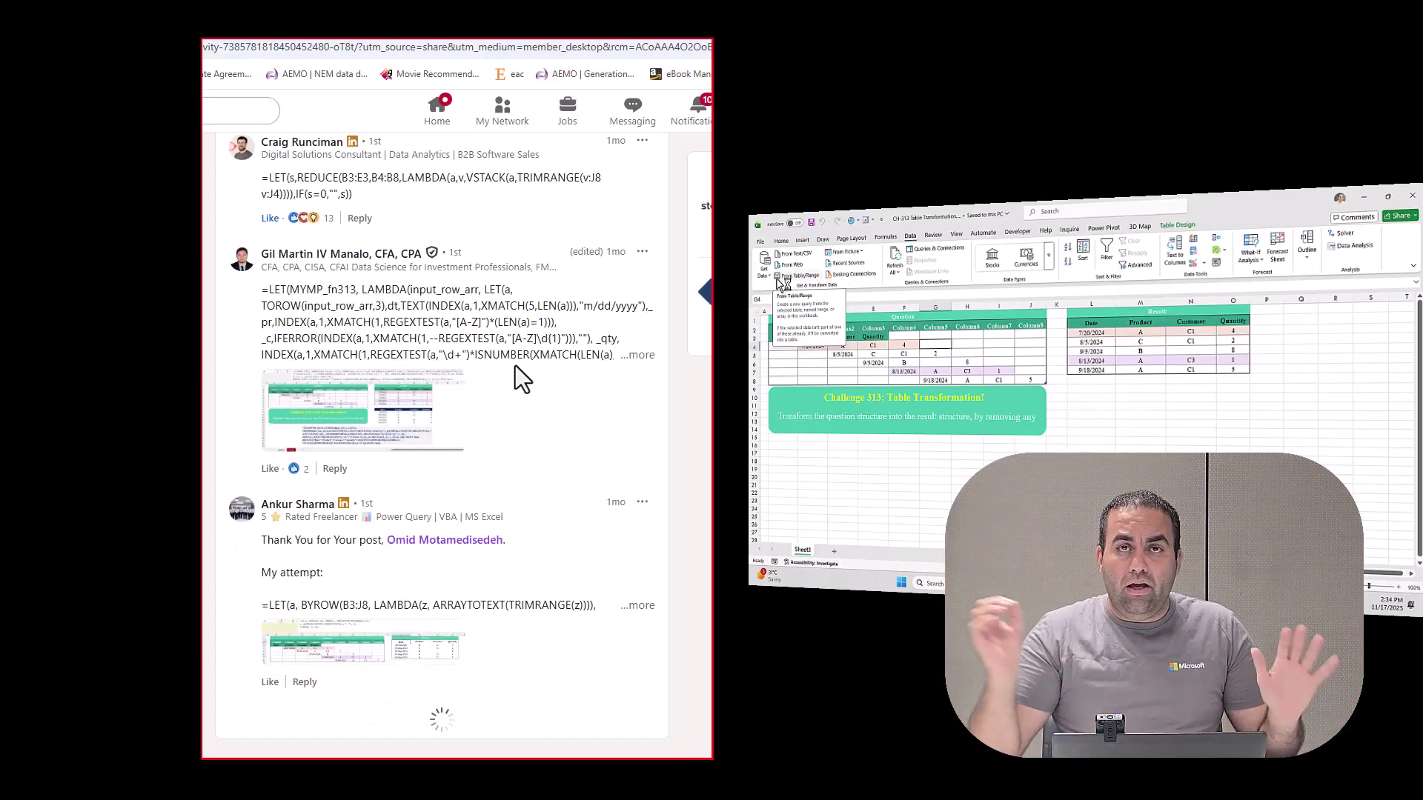
{"action": "scroll", "coordinate": [514, 366], "scroll_direction": "down", "scroll_amount": 5}
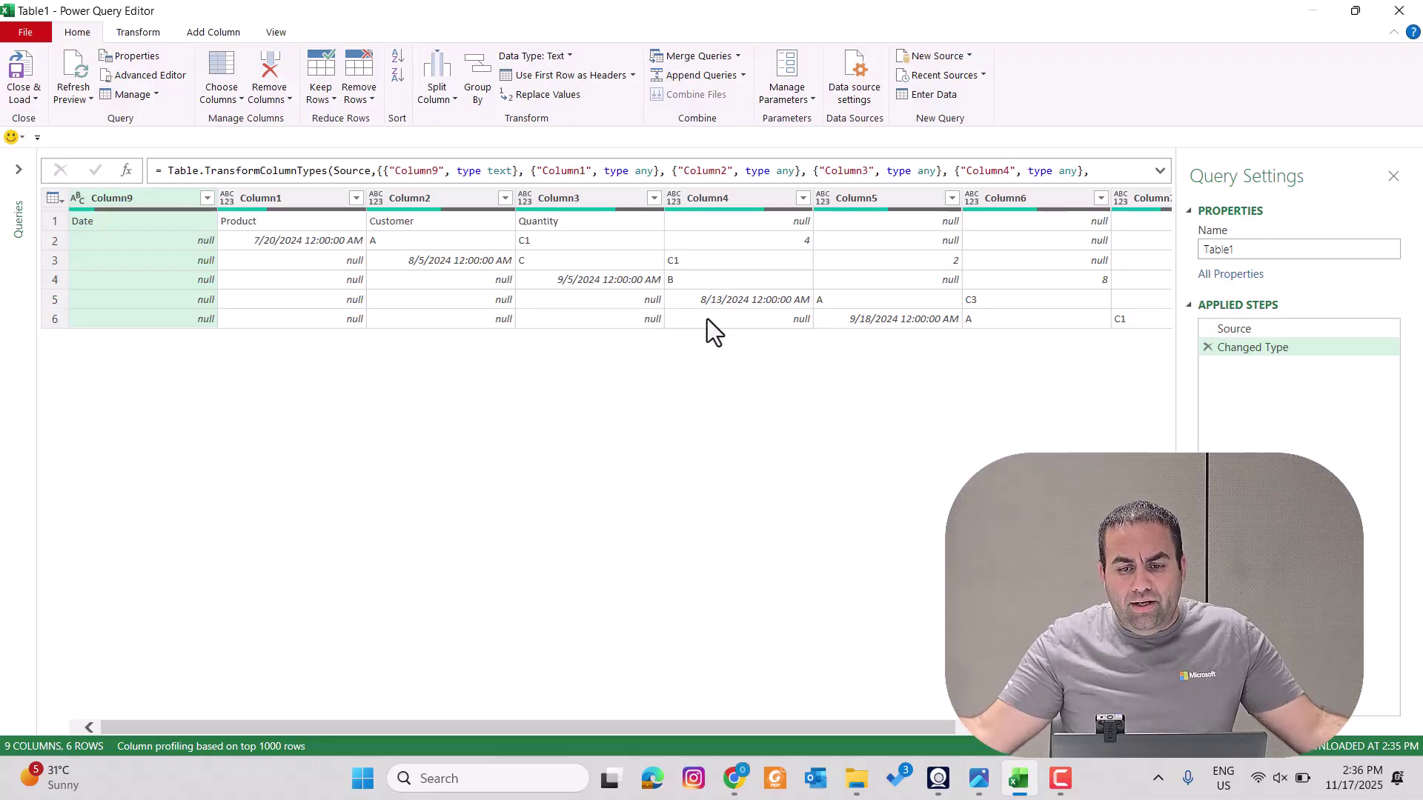
Step: Preview the values of rows 3 and 4 of the Table1 query
{"action": "left_click", "coordinate": [57, 260]}
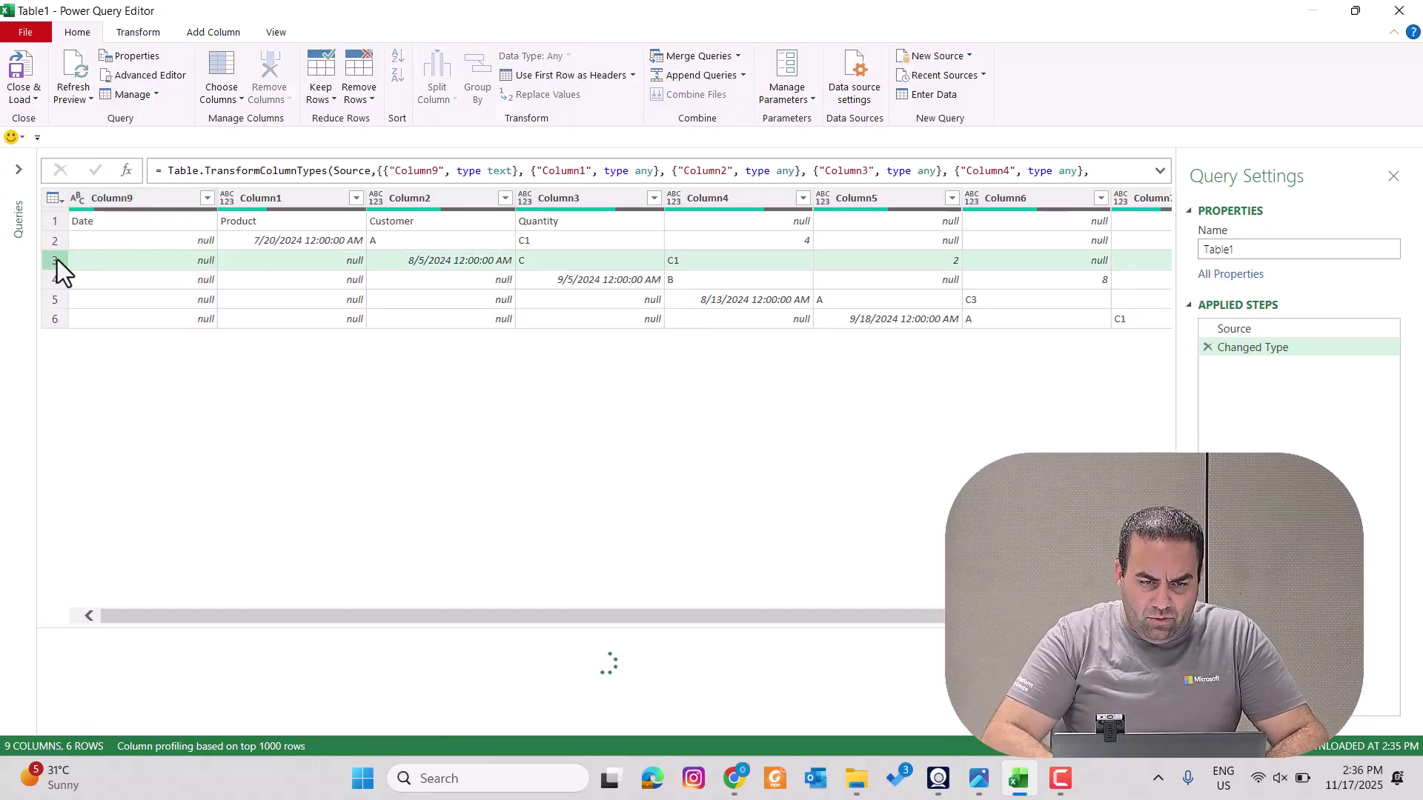
{"action": "left_click", "coordinate": [56, 279]}
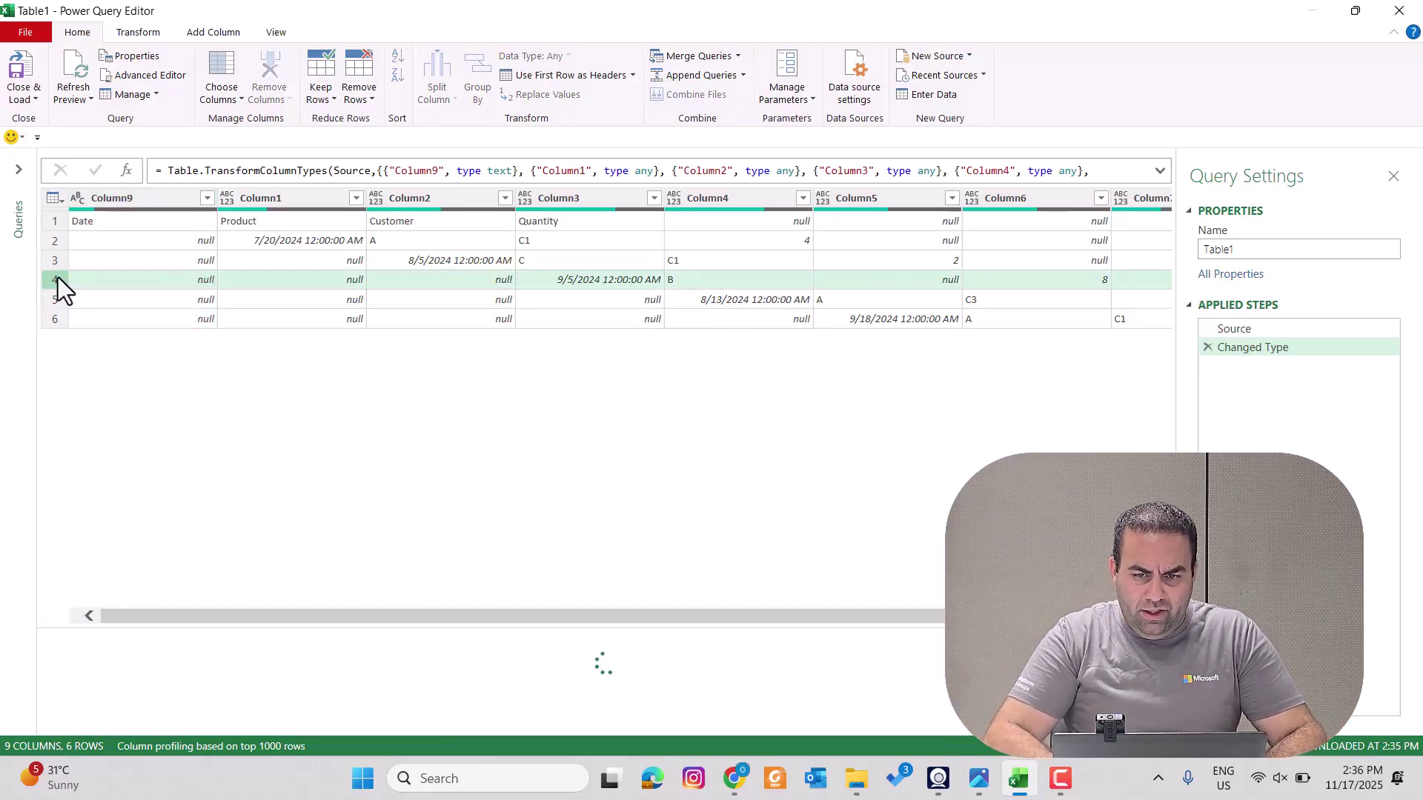
Step: Add a custom step = #"Changed Type"{3} returning the fourth row as a record
{"action": "left_click", "coordinate": [128, 170]}
{"action": "left_click", "coordinate": [348, 174]}
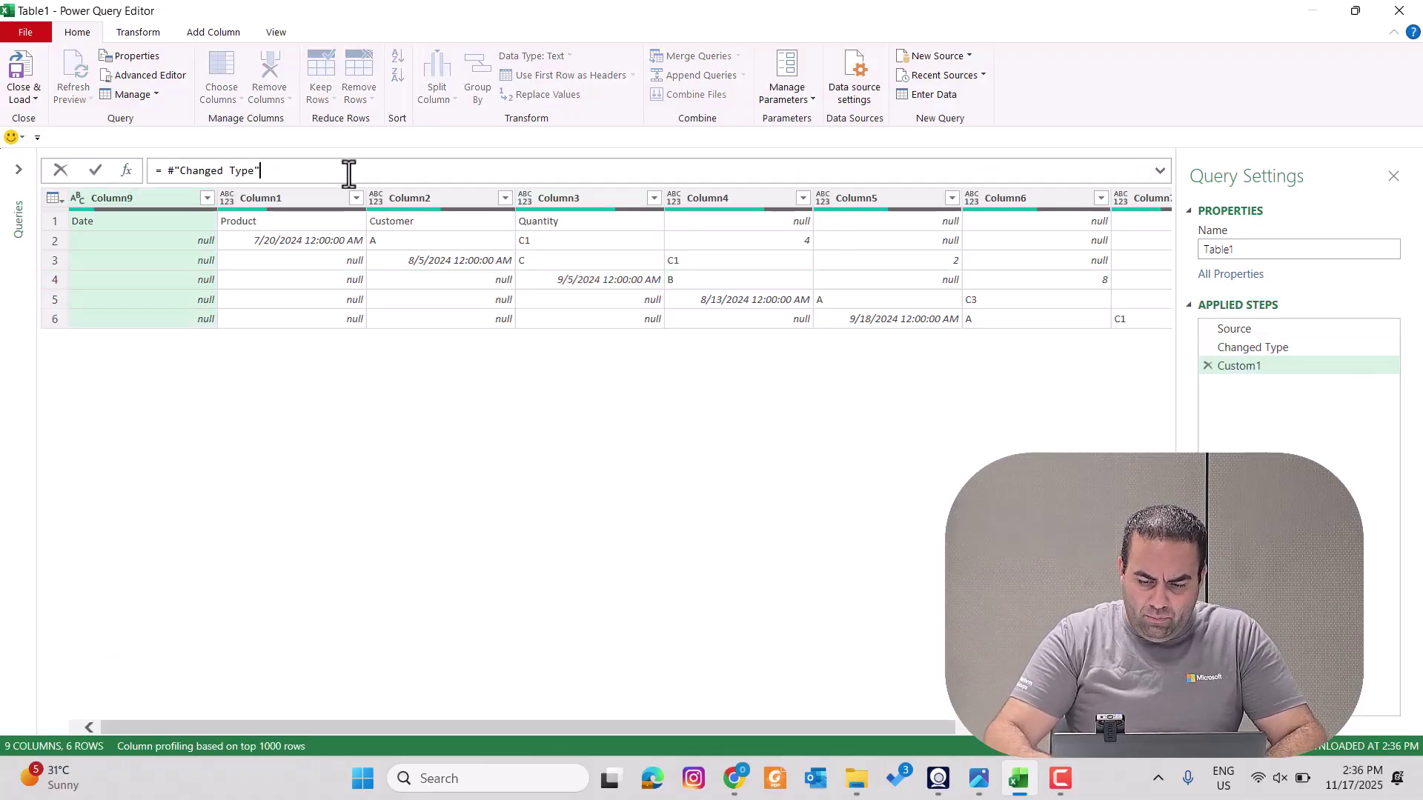
{"action": "type", "text": "{3}"}
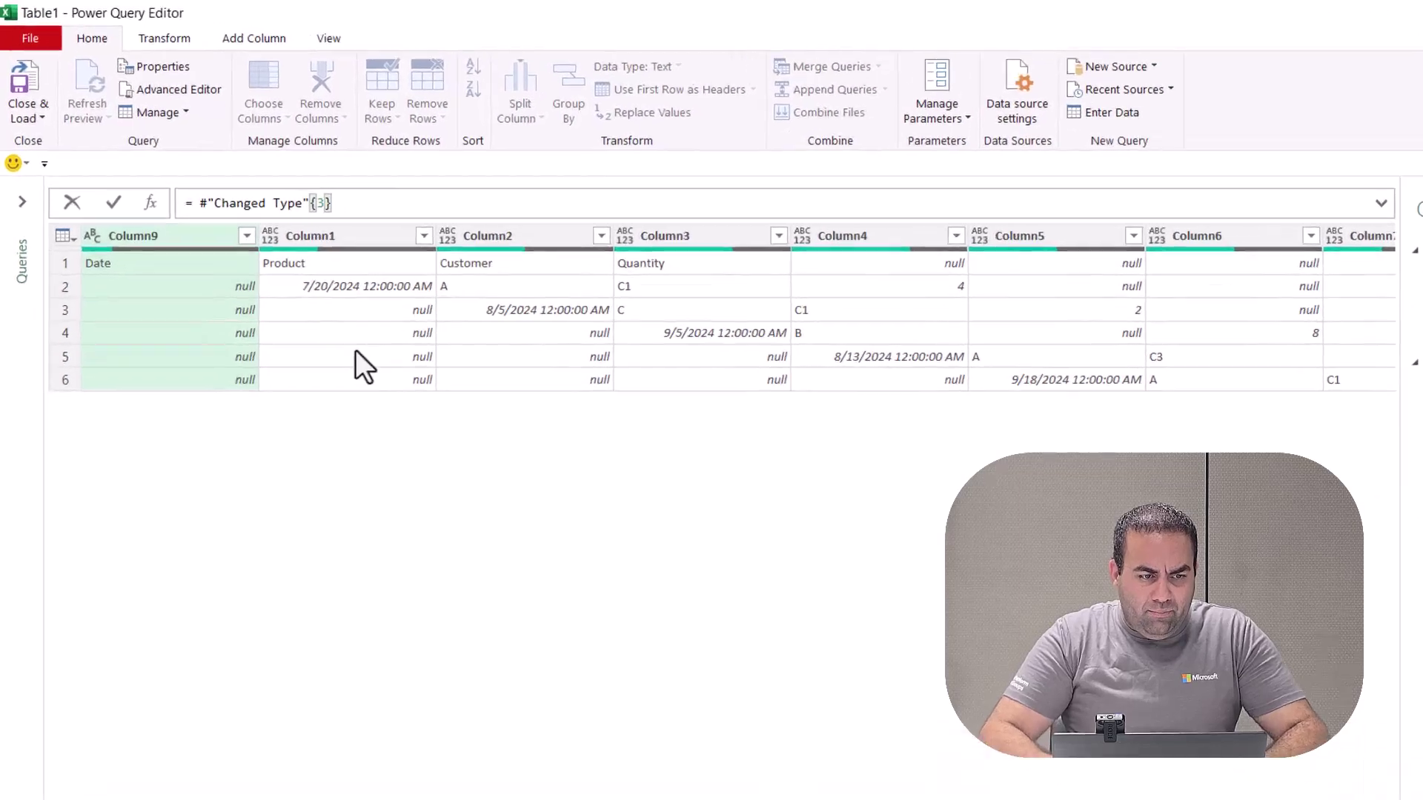
{"action": "key", "text": "Return"}
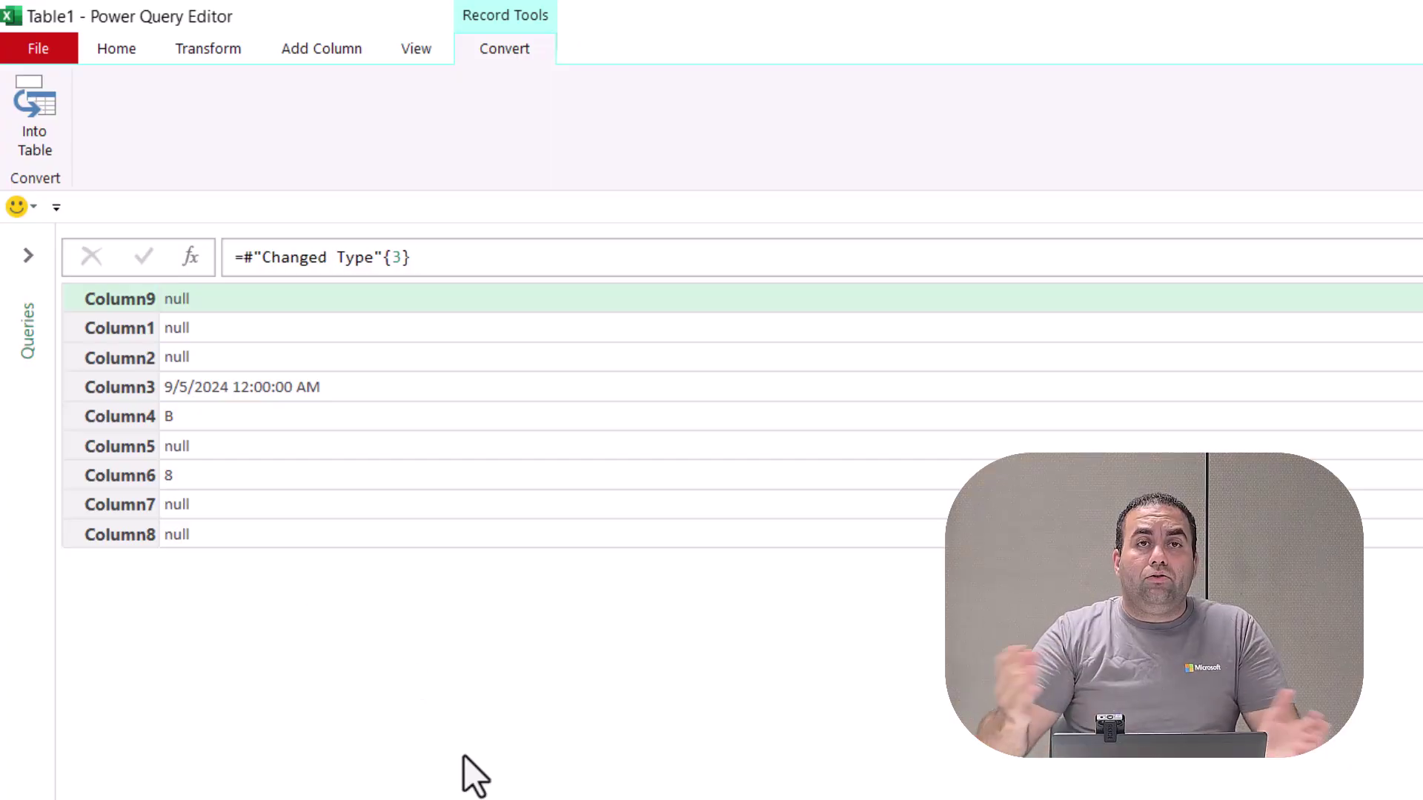
Step: Wrap the Custom1 formula in Record.ToList to turn the row record into a list
{"action": "left_click", "coordinate": [246, 259]}
{"action": "type", "text": "(t"}
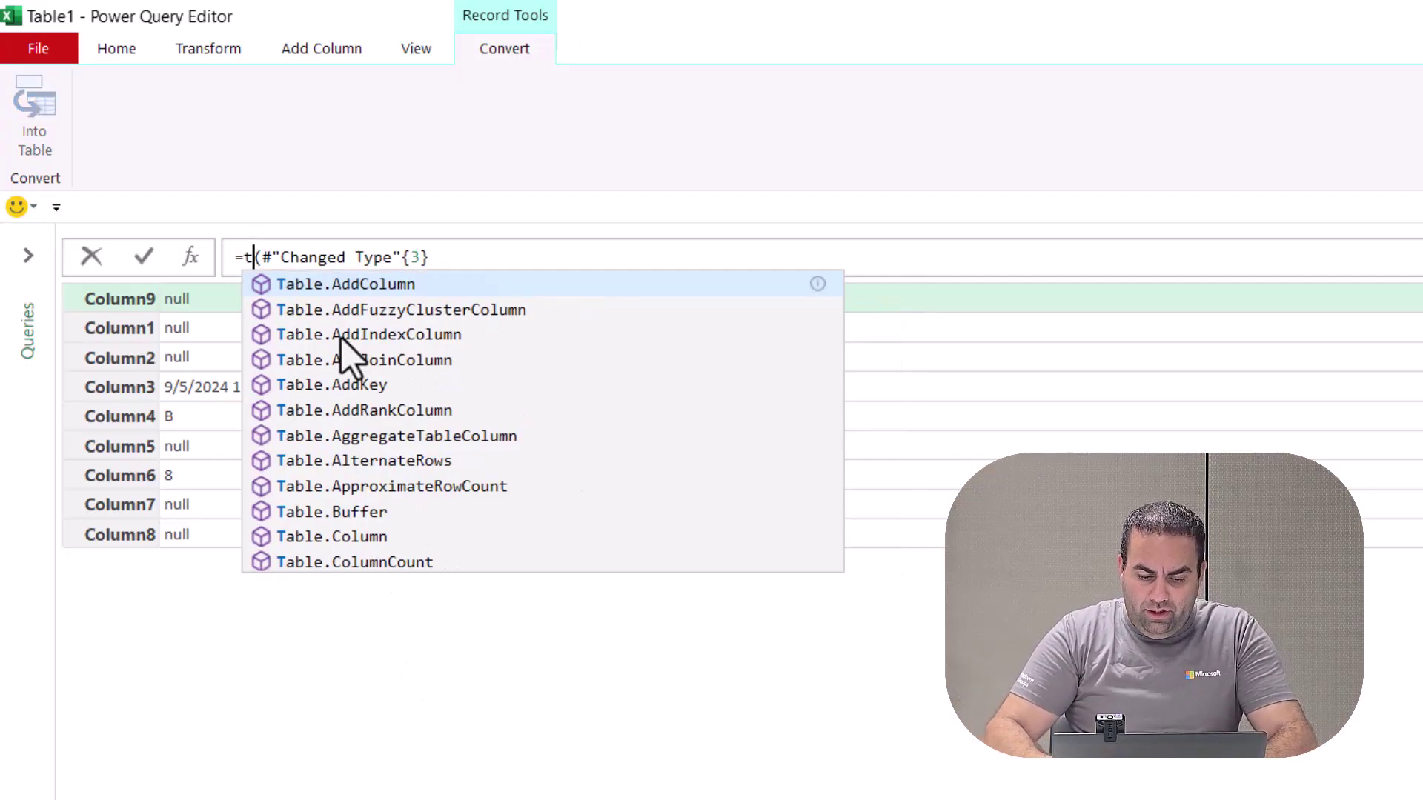
{"action": "key", "text": "BackSpace"}
{"action": "type", "text": "record"}
{"action": "type", "text": "toli"}
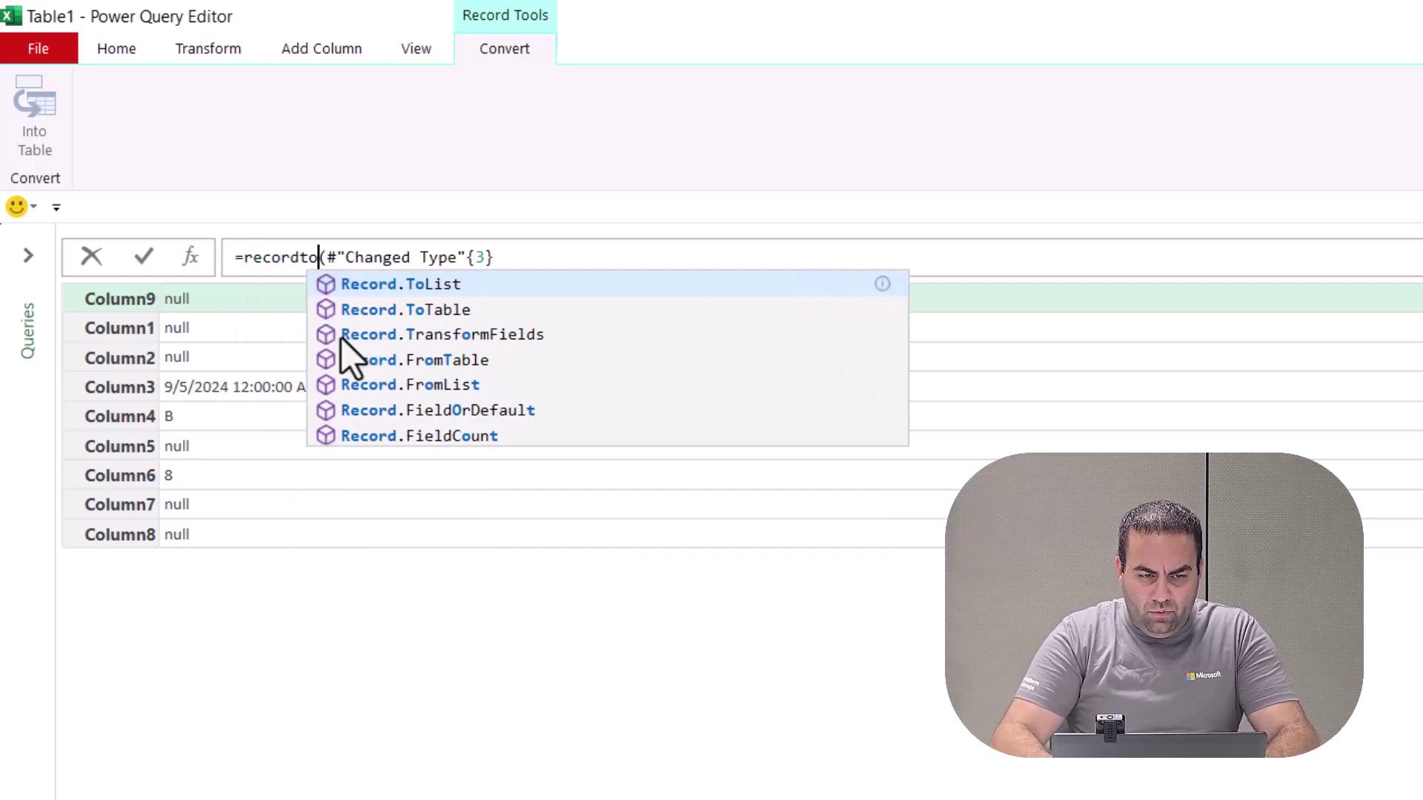
{"action": "key", "text": "Tab"}
{"action": "key", "text": "Right"}
{"action": "key", "text": "Right"}
{"action": "key", "text": "Right"}
{"action": "key", "text": "End"}
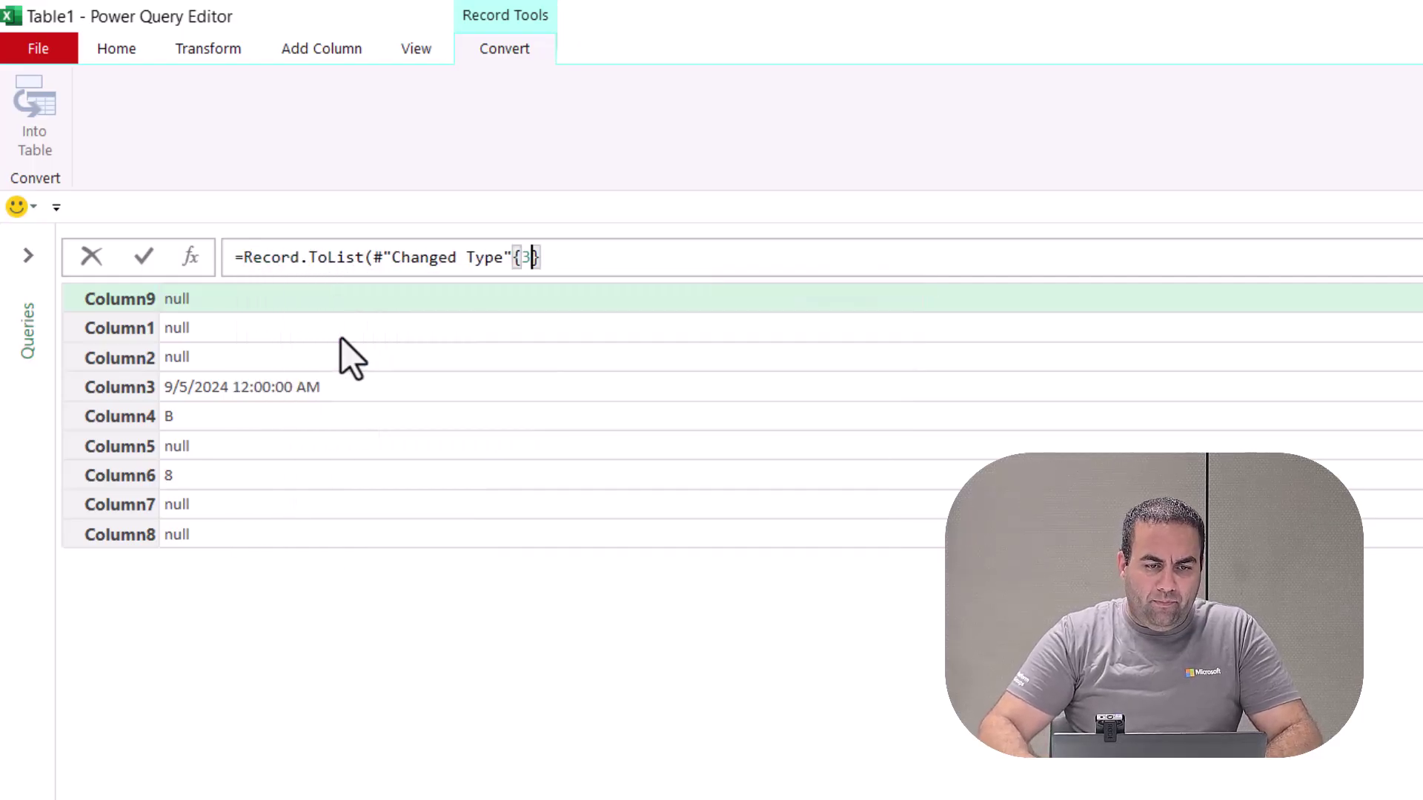
{"action": "key", "text": "Left"}
{"action": "type", "text": ")"}
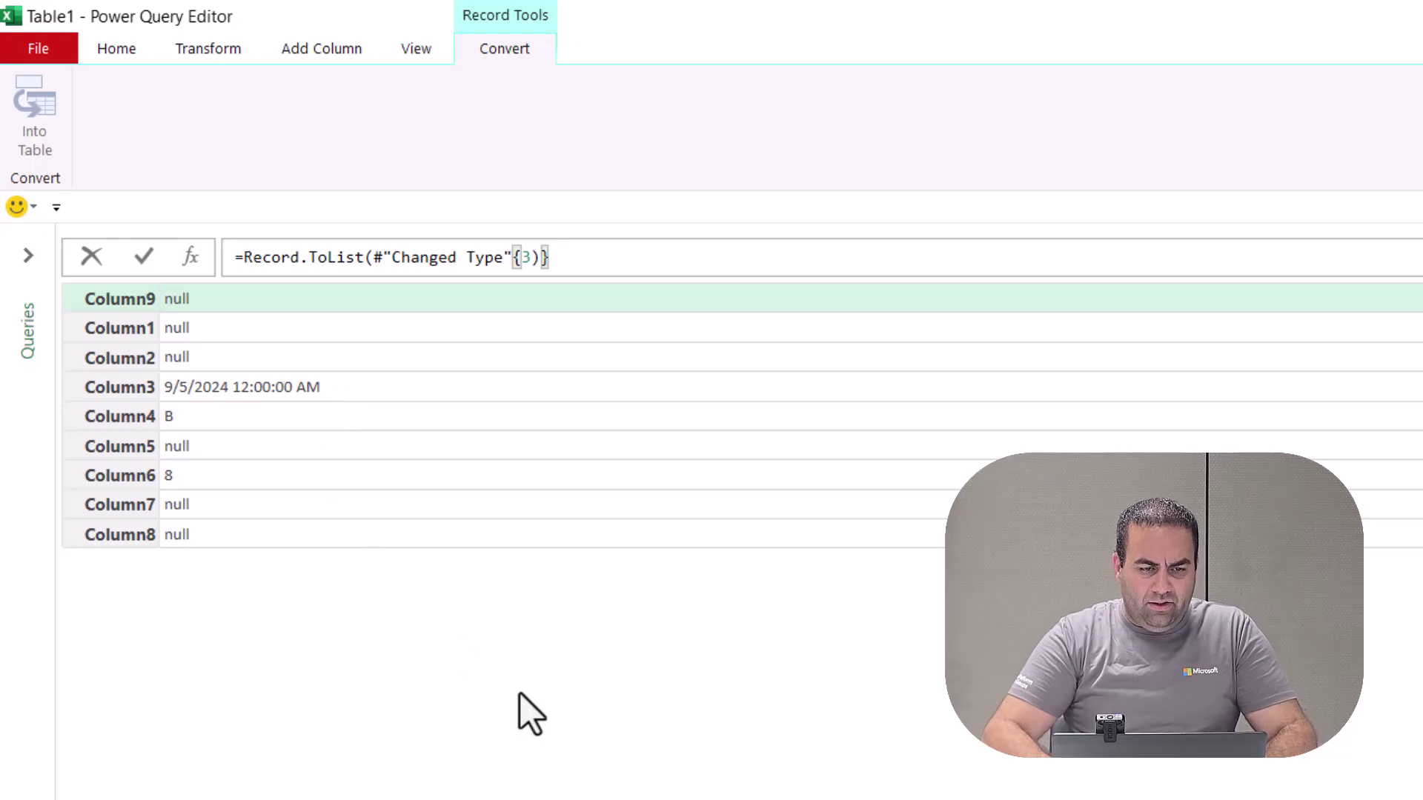
{"action": "key", "text": "Return"}
Step: Fix the misplaced closing brace so Record.ToList returns the nine-item list
{"action": "left_click", "coordinate": [611, 256]}
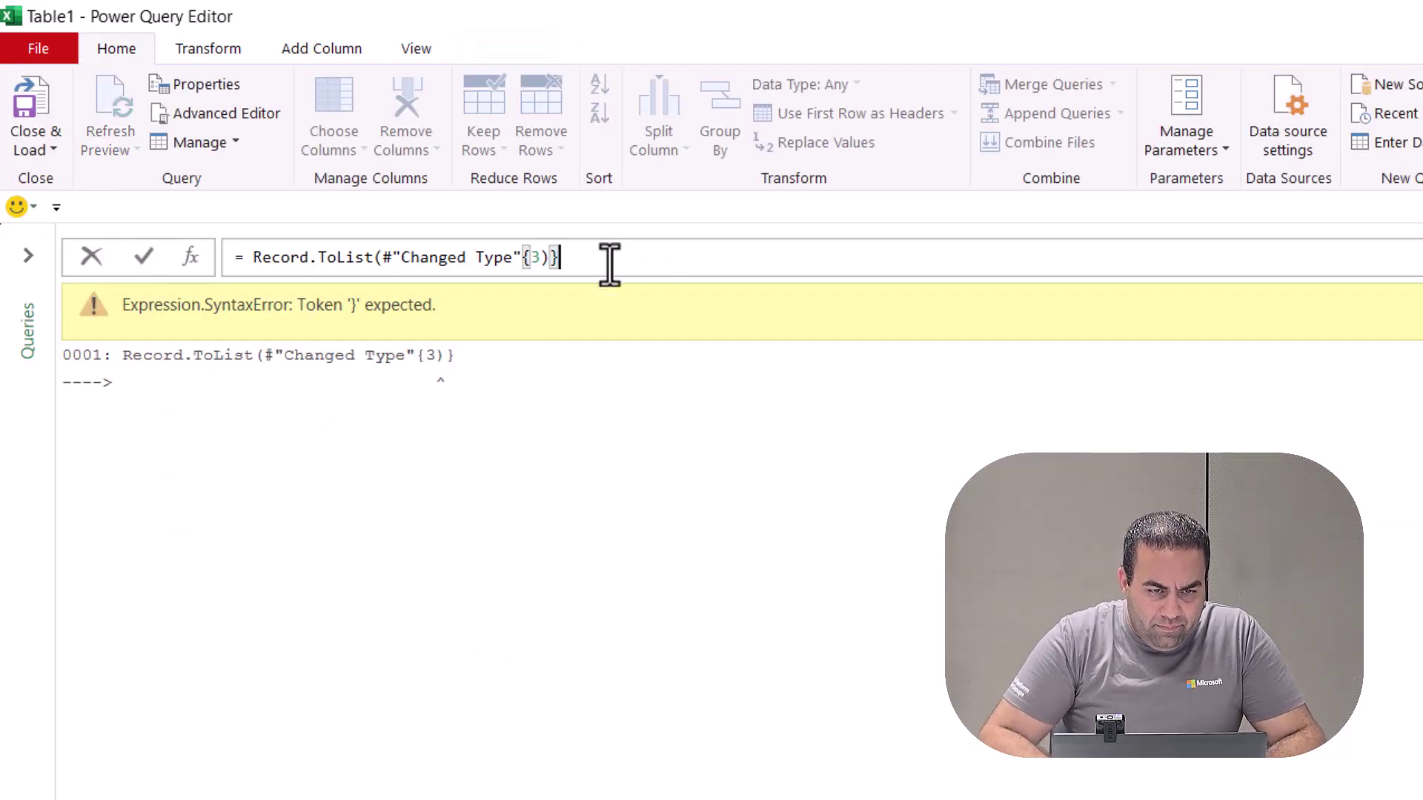
{"action": "key", "text": "BackSpace"}
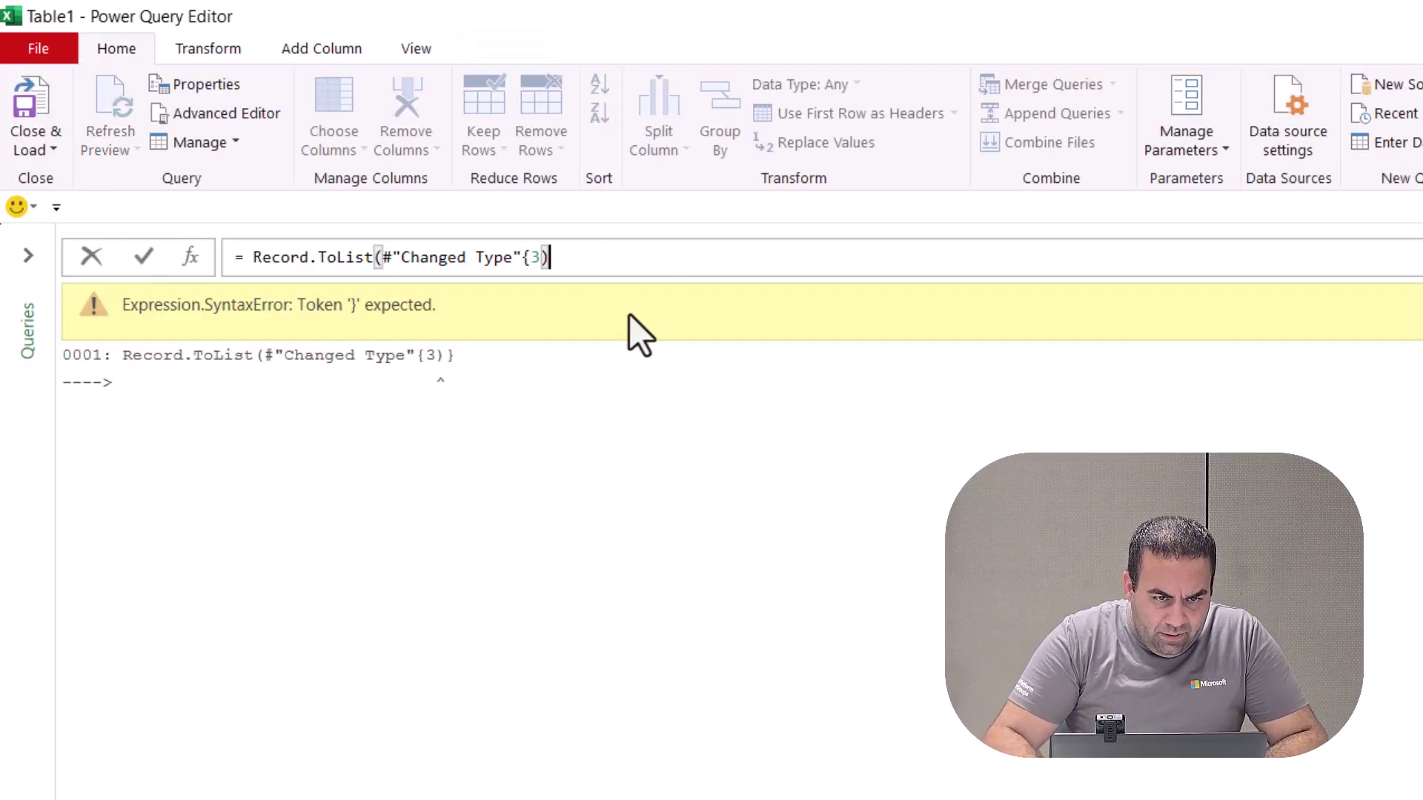
{"action": "key", "text": "Left"}
{"action": "type", "text": "}"}
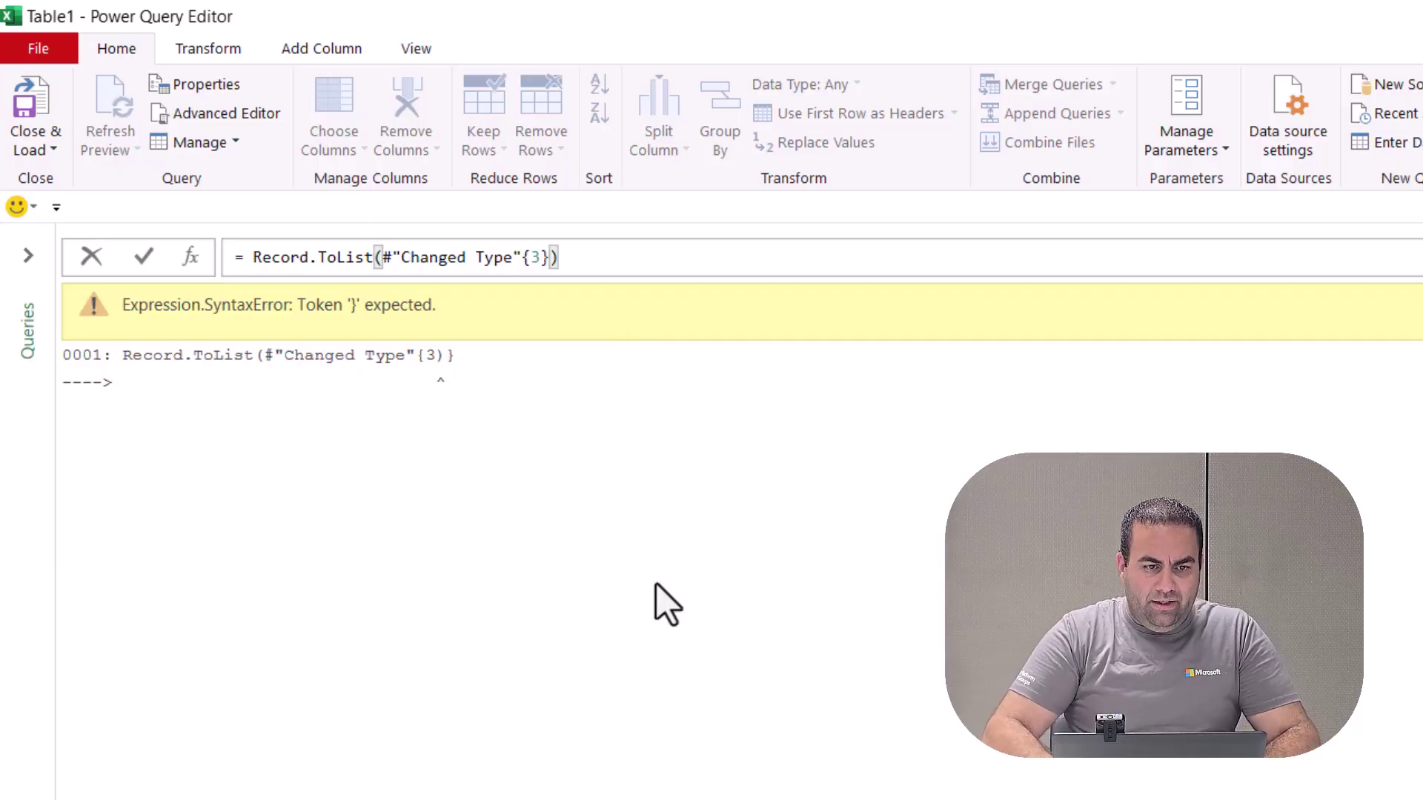
{"action": "key", "text": "Return"}
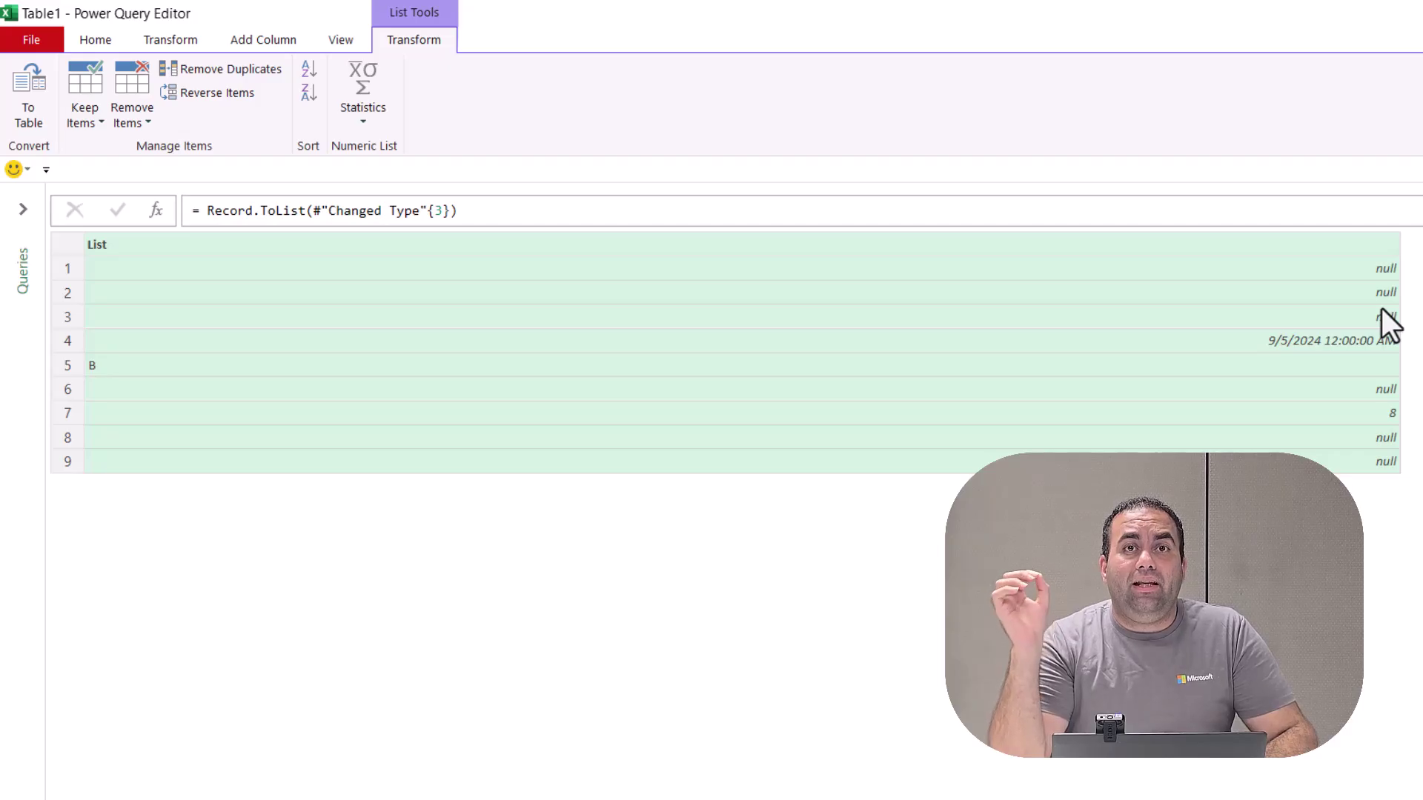
Step: Add a step = List.Skip(Custom1,2) to drop the list's first items
{"action": "left_click", "coordinate": [156, 211]}
{"action": "left_click", "coordinate": [207, 212]}
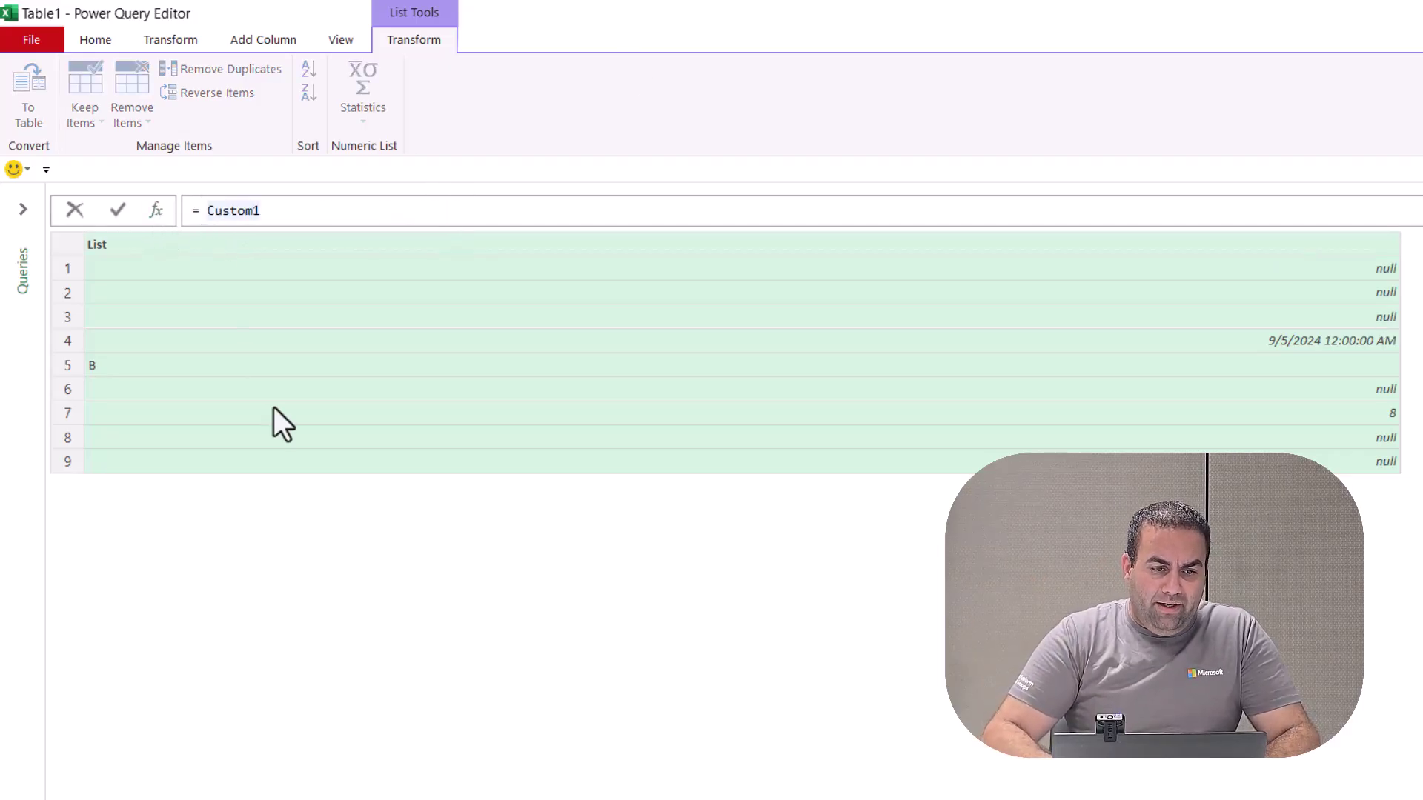
{"action": "type", "text": "("}
{"action": "key", "text": "Left"}
{"action": "type", "text": "lis"}
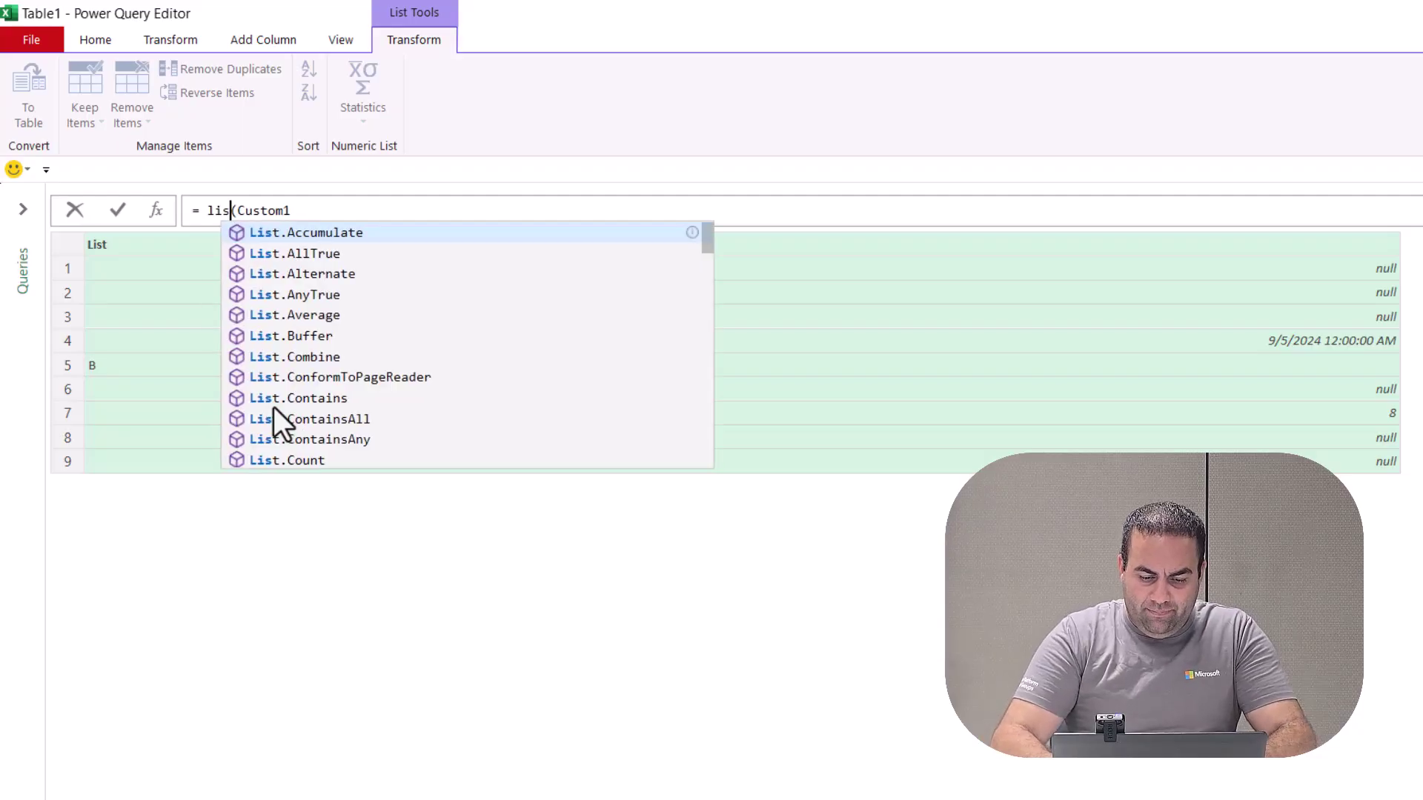
{"action": "type", "text": "tskip"}
{"action": "key", "text": "Tab"}
{"action": "key", "text": "End"}
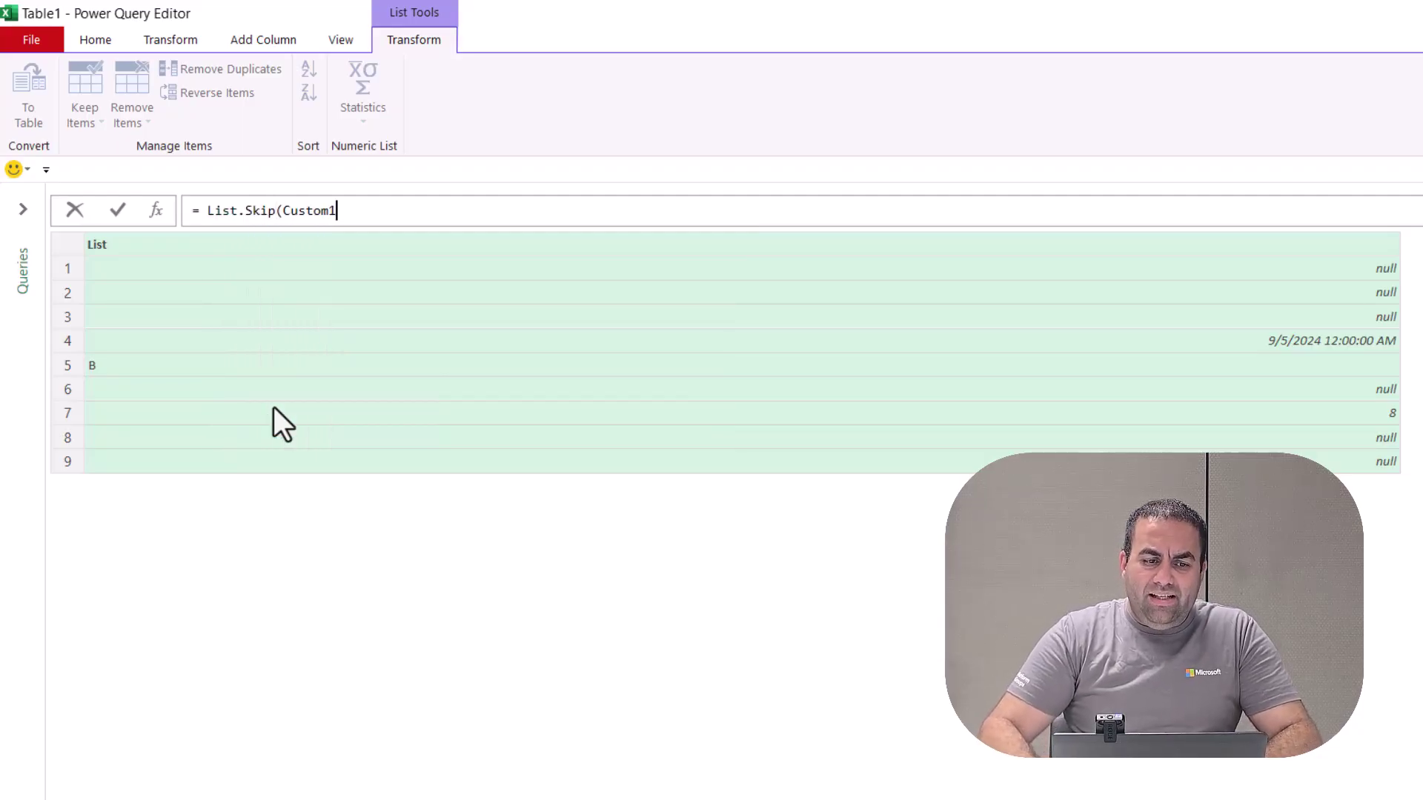
{"action": "type", "text": ","}
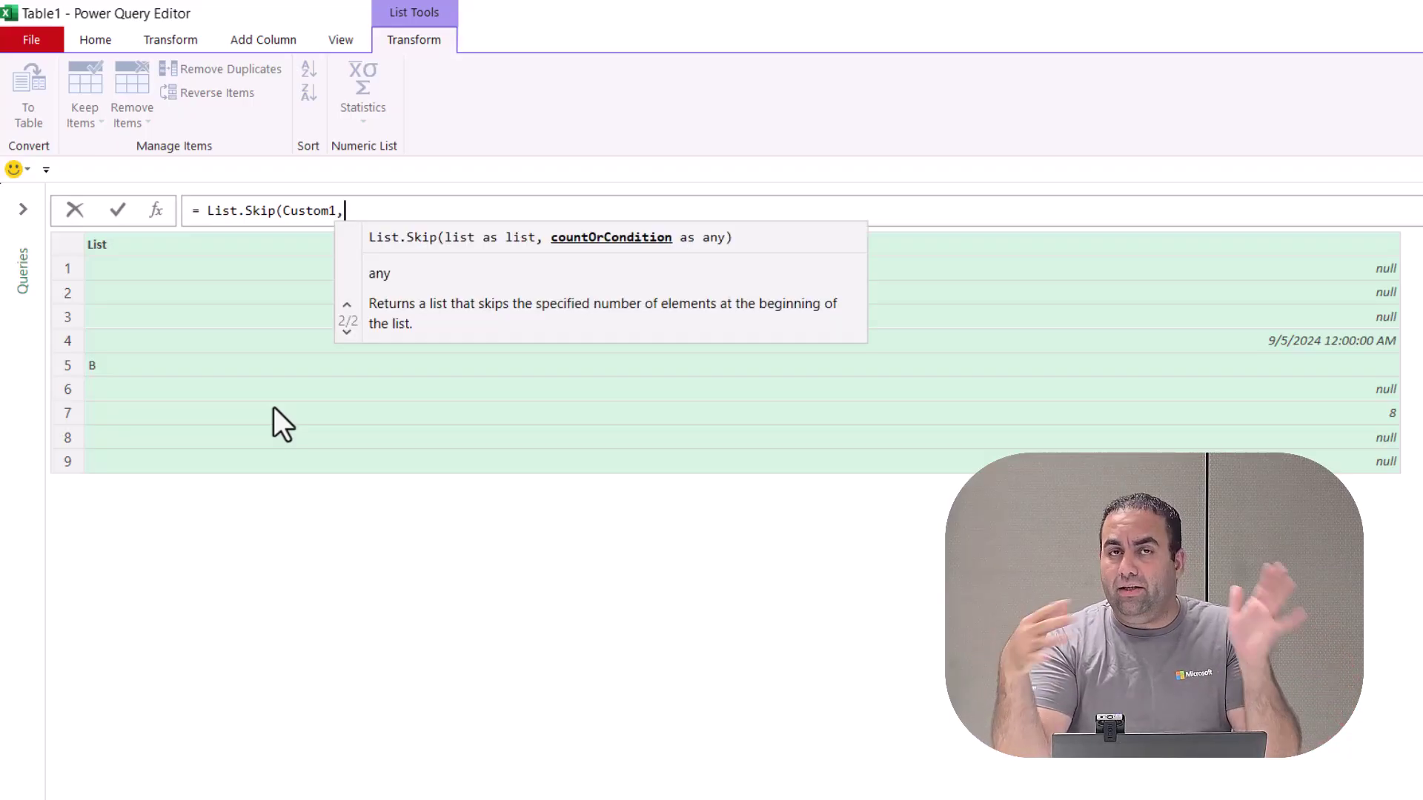
{"action": "type", "text": "2)"}
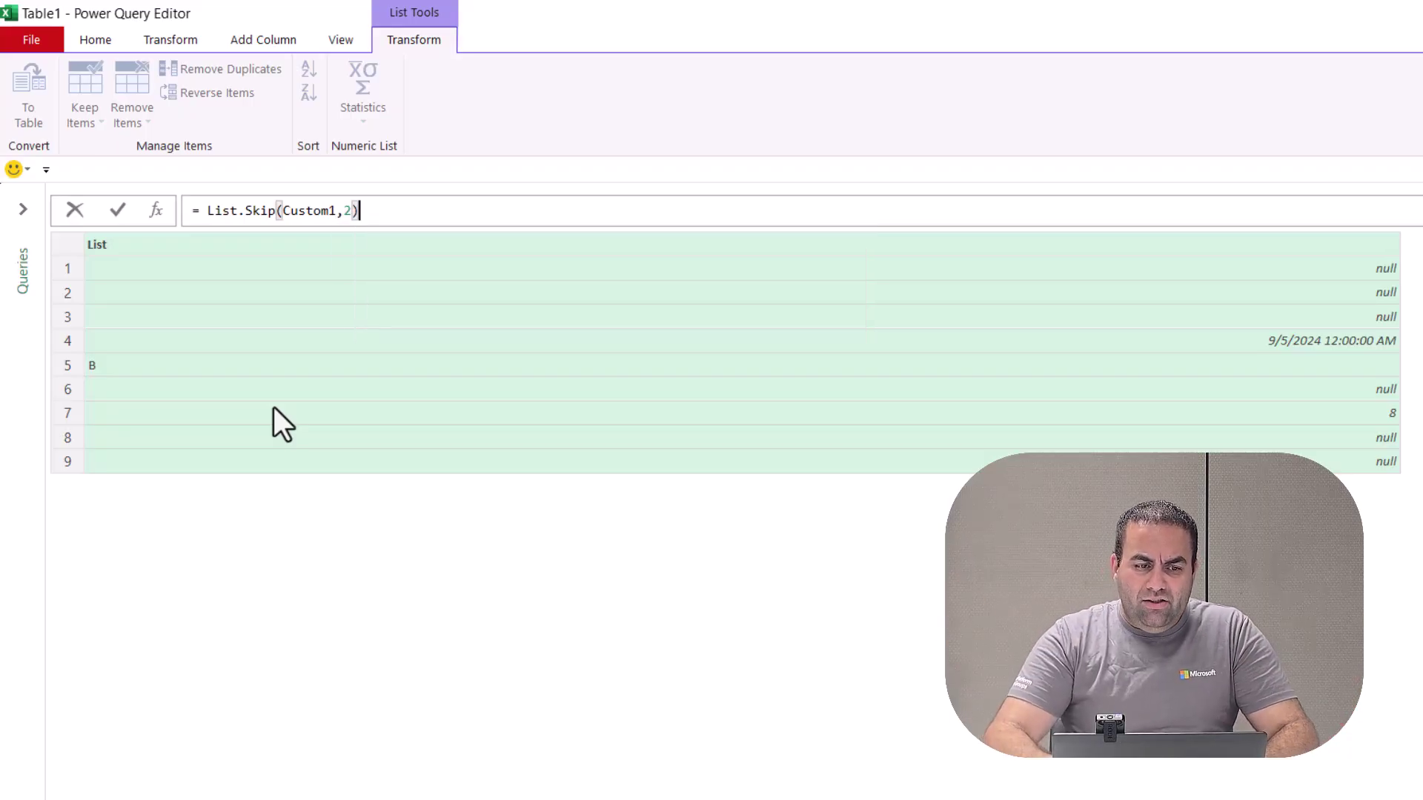
{"action": "key", "text": "Return"}
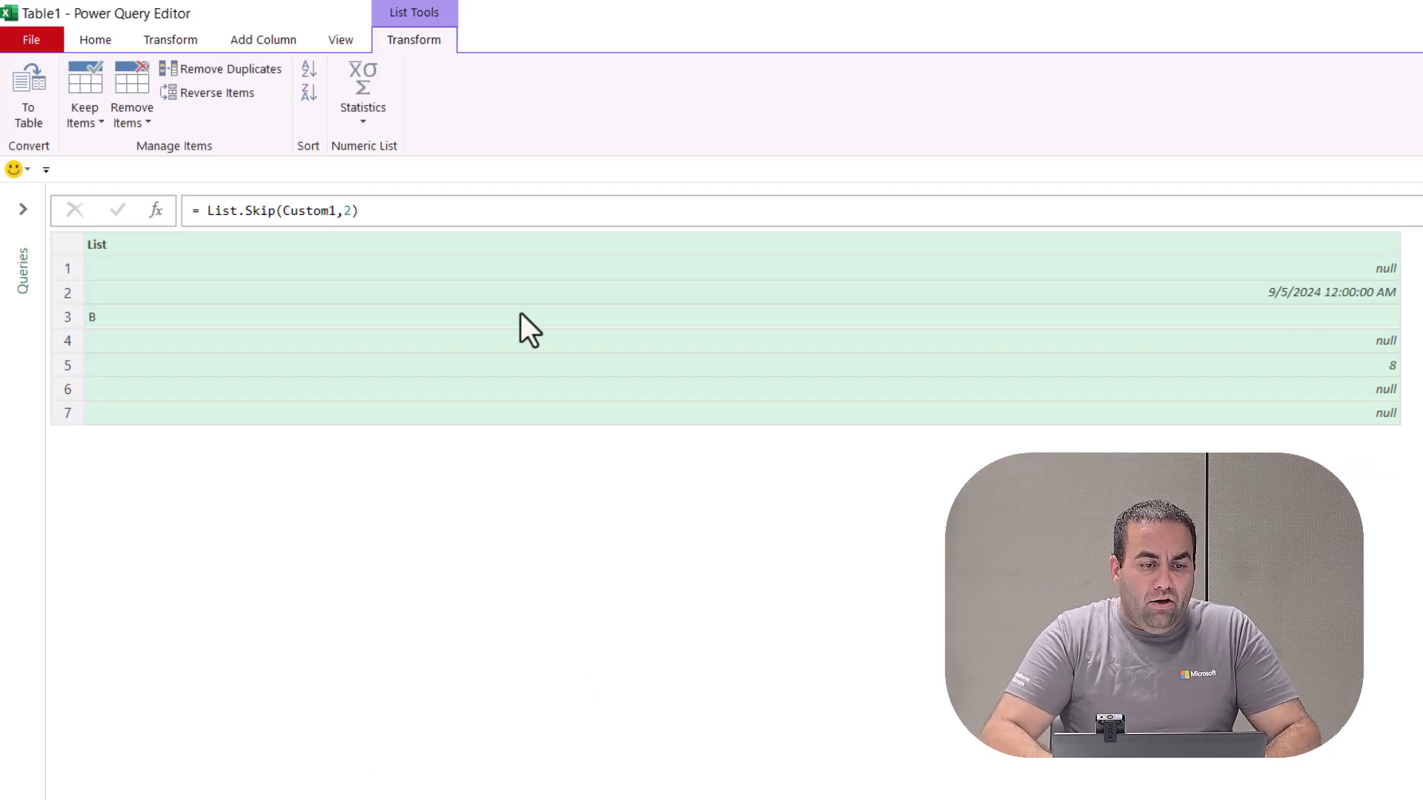
Step: Change the List.Skip count from 2 to 3
{"action": "left_click", "coordinate": [352, 212]}
{"action": "key", "text": "BackSpace"}
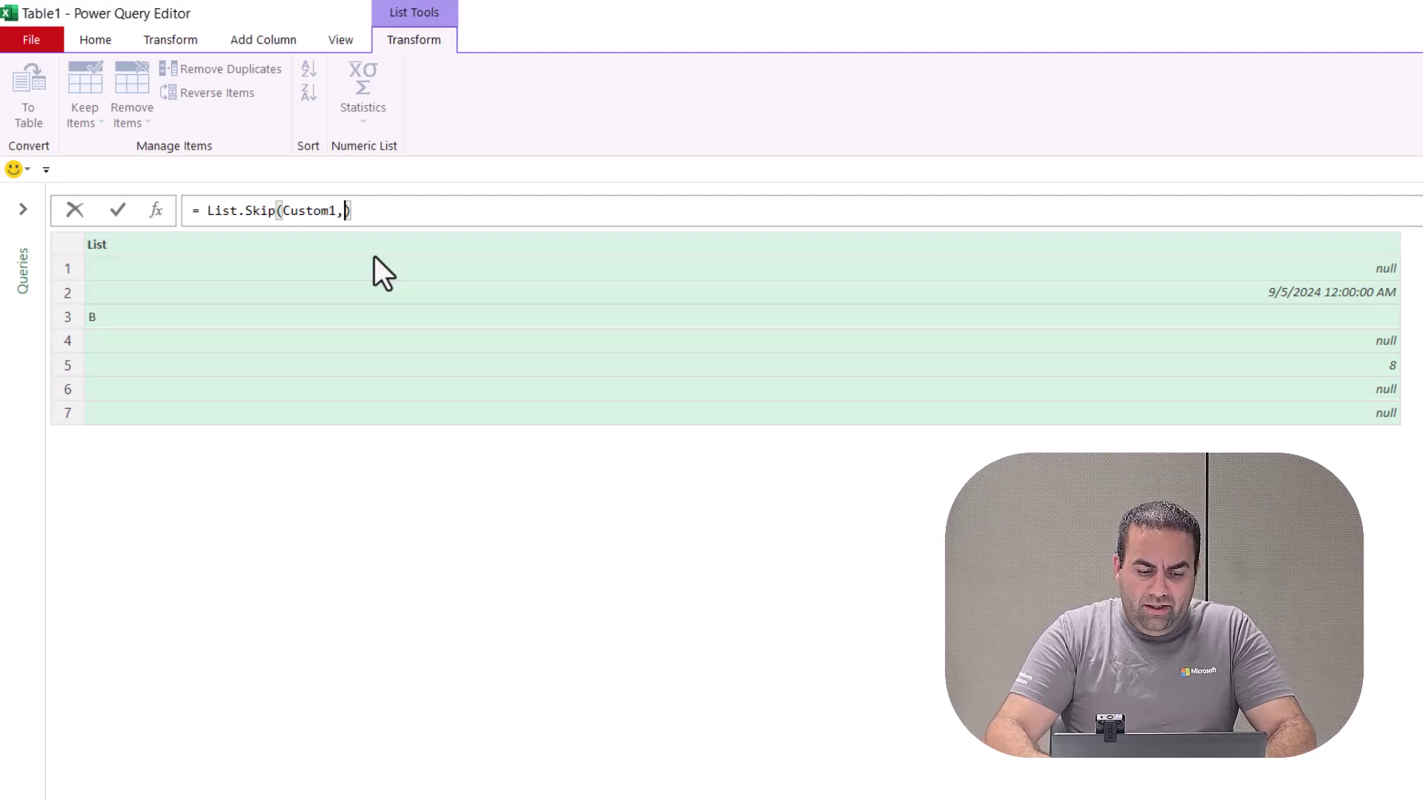
{"action": "type", "text": "3"}
{"action": "key", "text": "Return"}
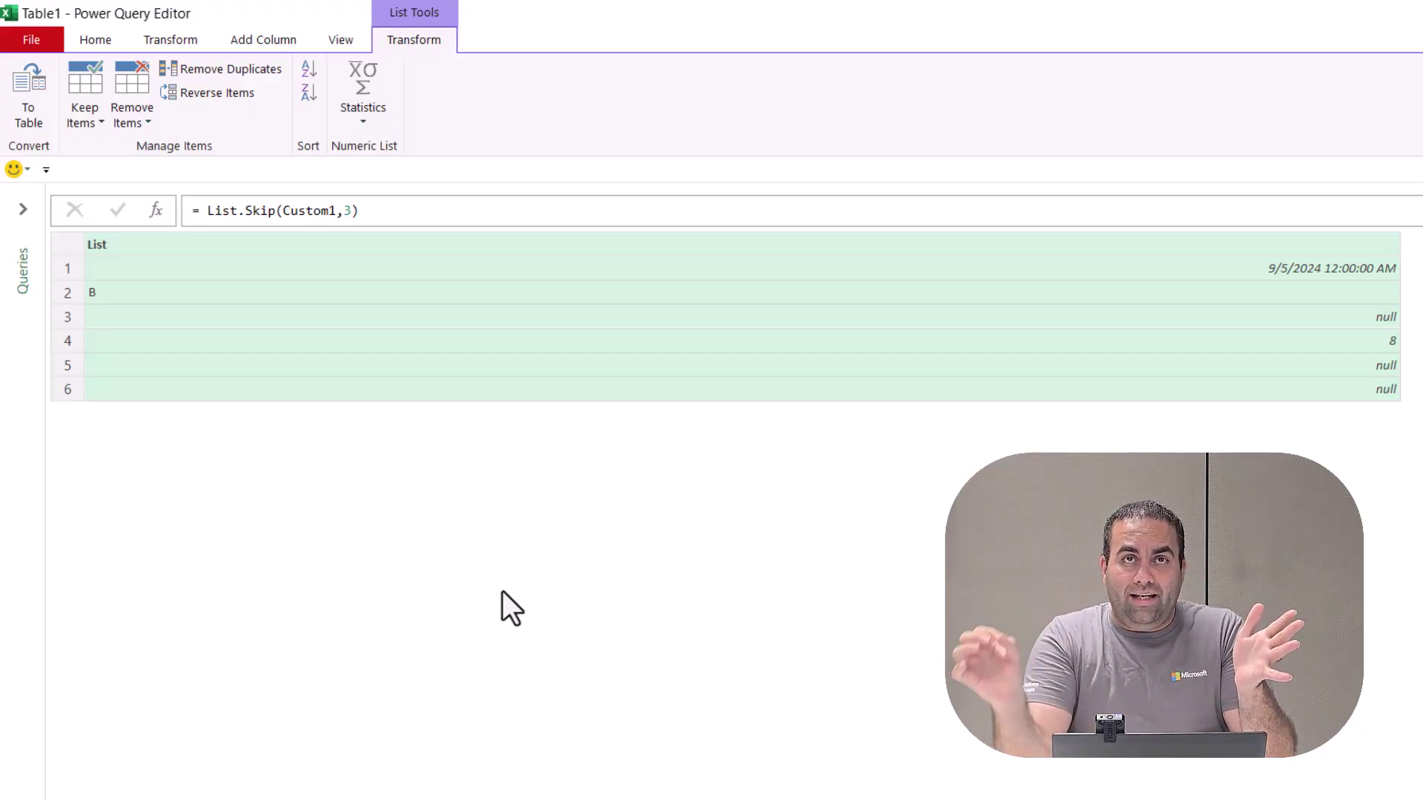
Step: Replace the skip count with each _=null, correcting the 'eahc' typo to 'each'
{"action": "left_click", "coordinate": [351, 210]}
{"action": "type", "text": "eahc _"}
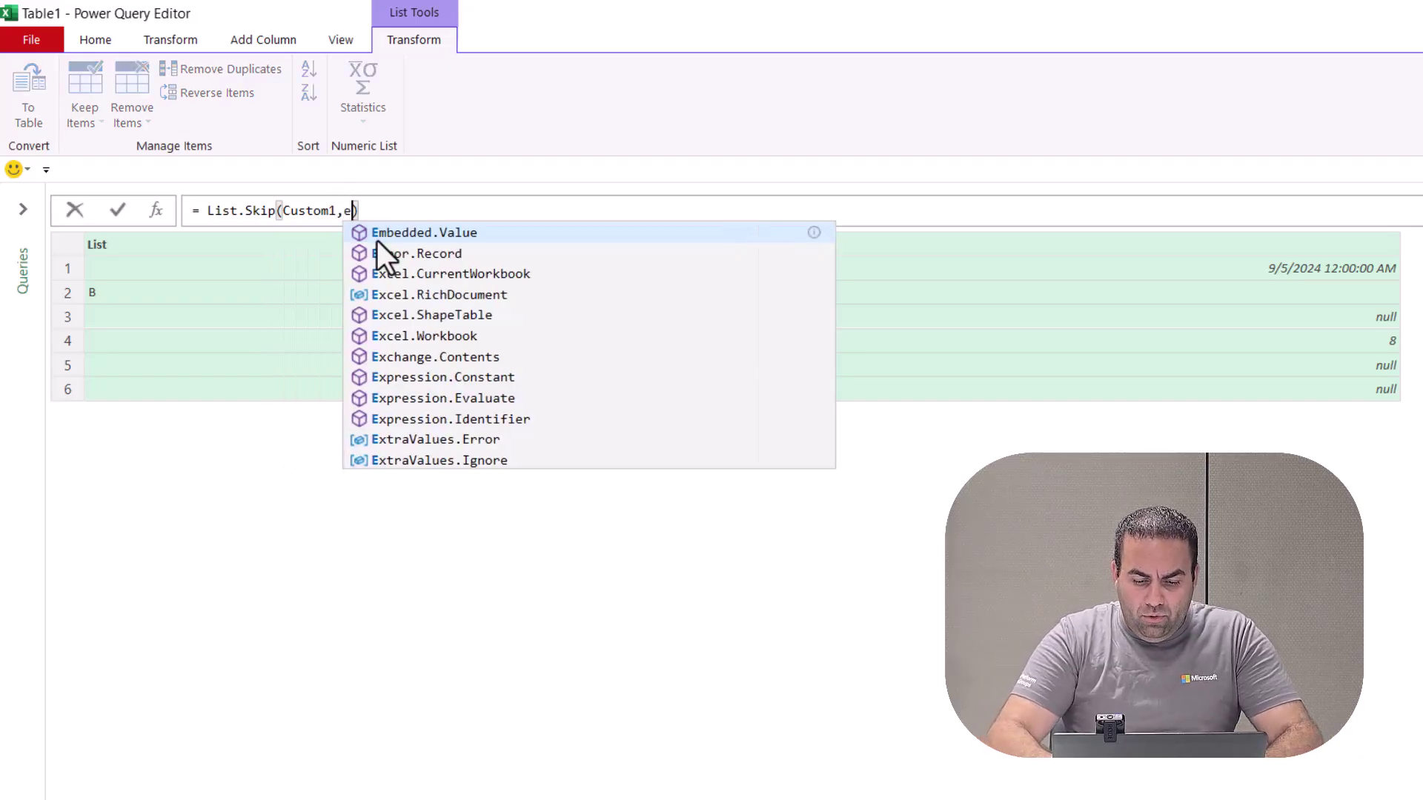
{"action": "type", "text": "=null"}
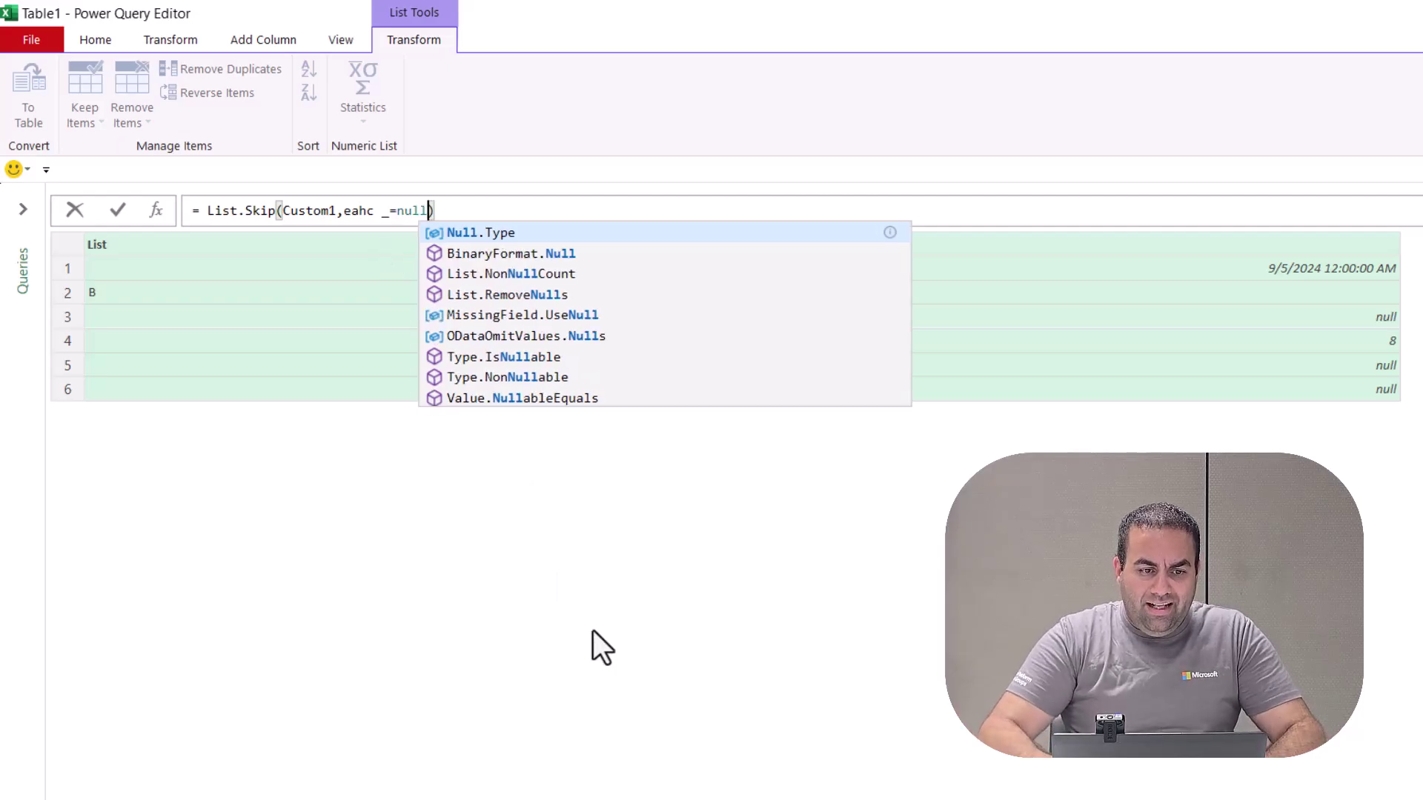
{"action": "left_click", "coordinate": [592, 631]}
{"action": "left_click", "coordinate": [460, 213]}
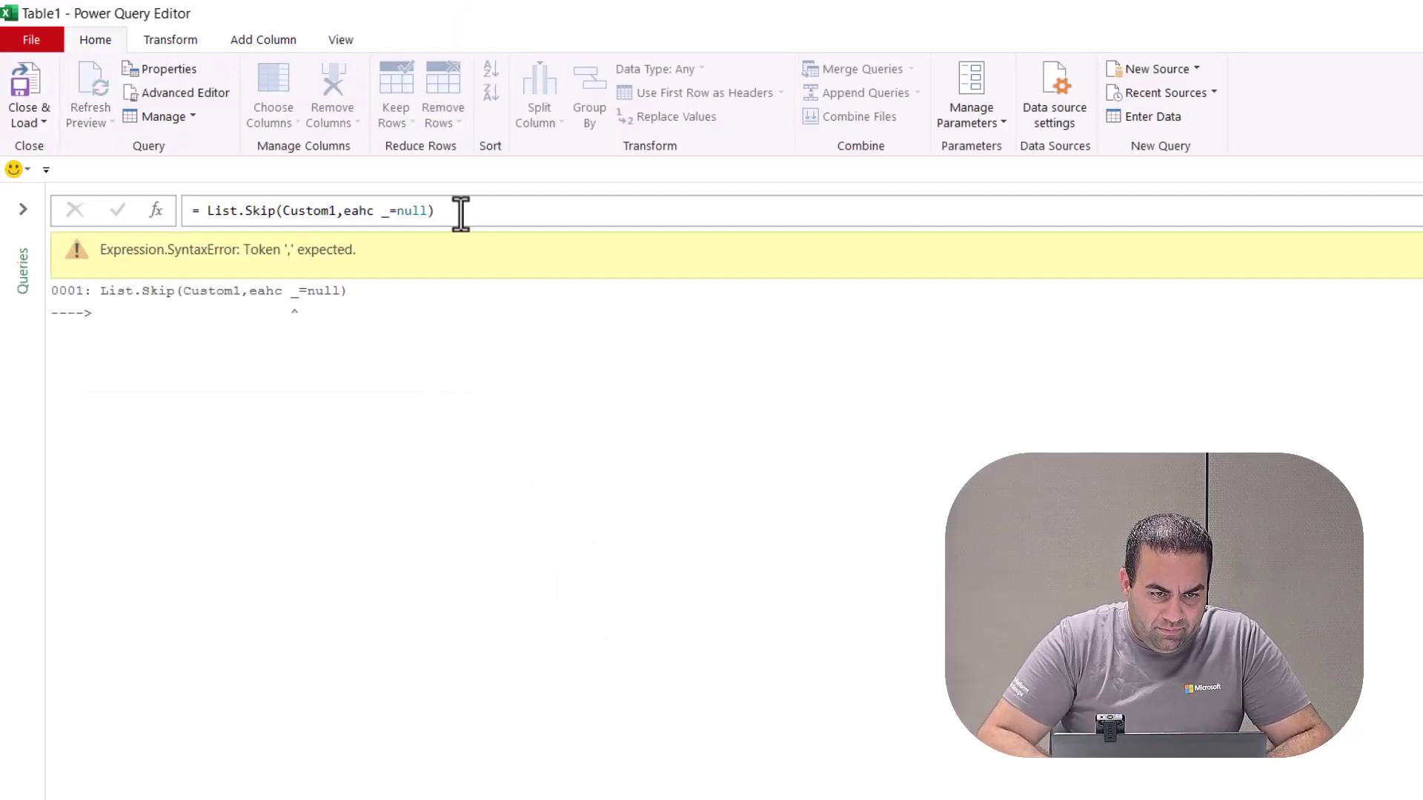
{"action": "left_click_drag", "start_coordinate": [460, 212], "coordinate": [366, 210]}
{"action": "double_click", "coordinate": [365, 211]}
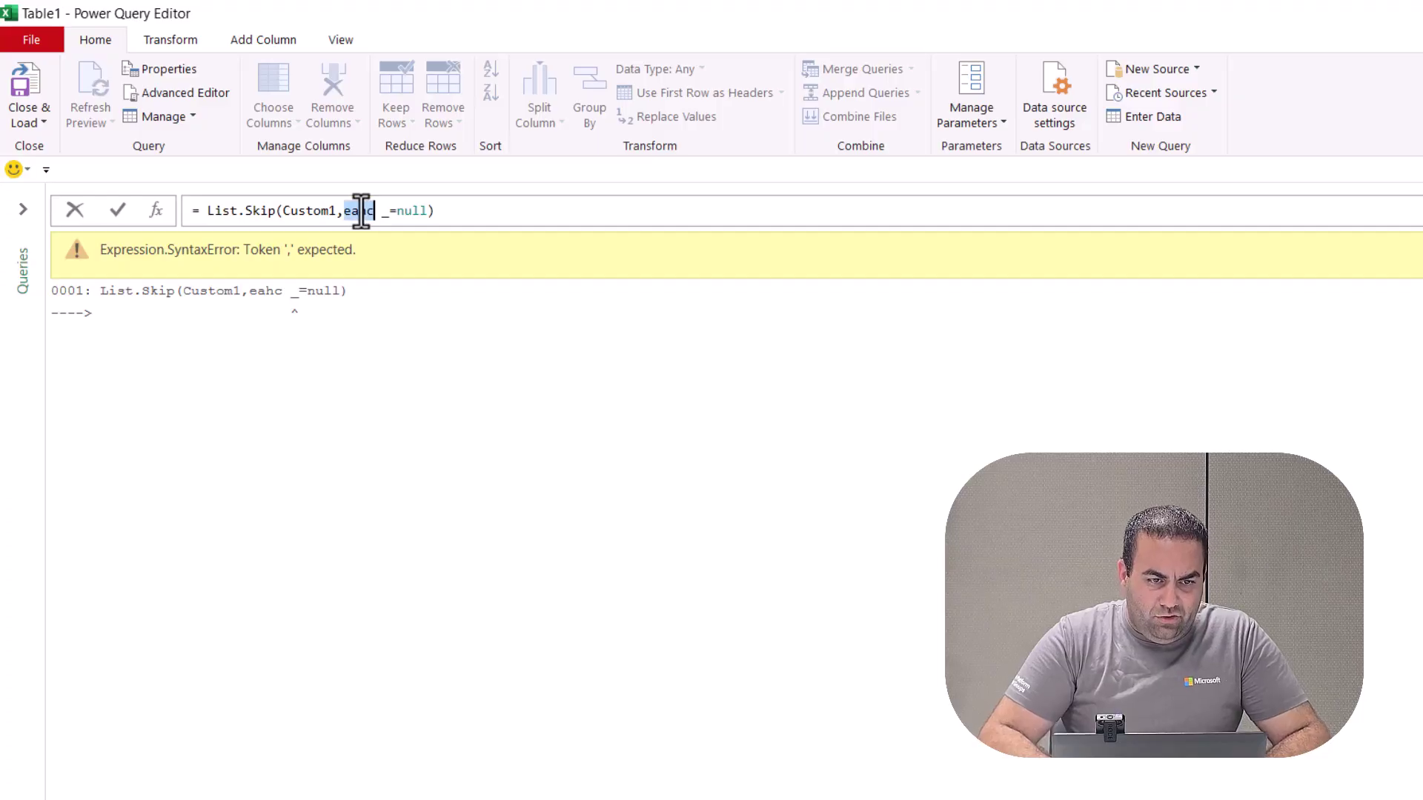
{"action": "type", "text": "each"}
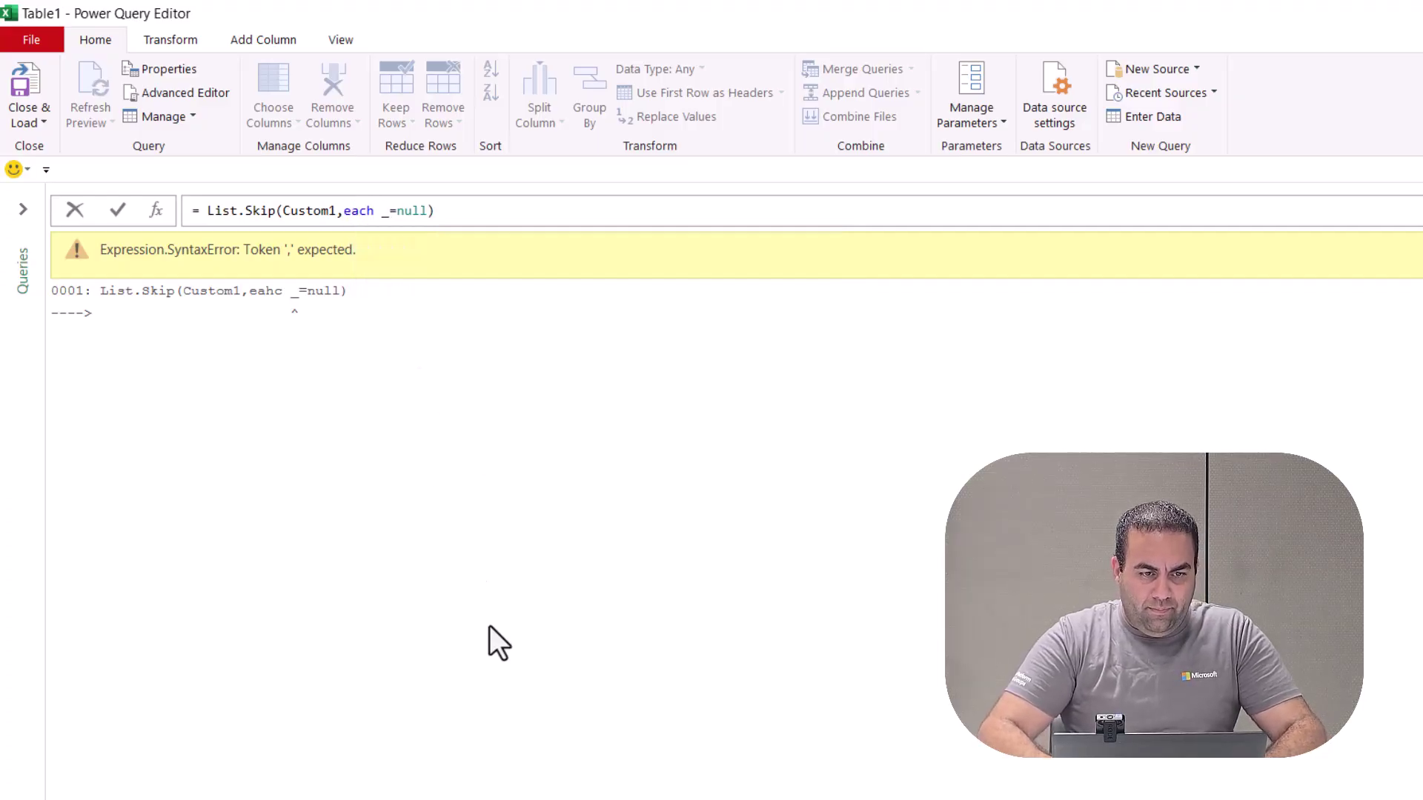
{"action": "key", "text": "Return"}
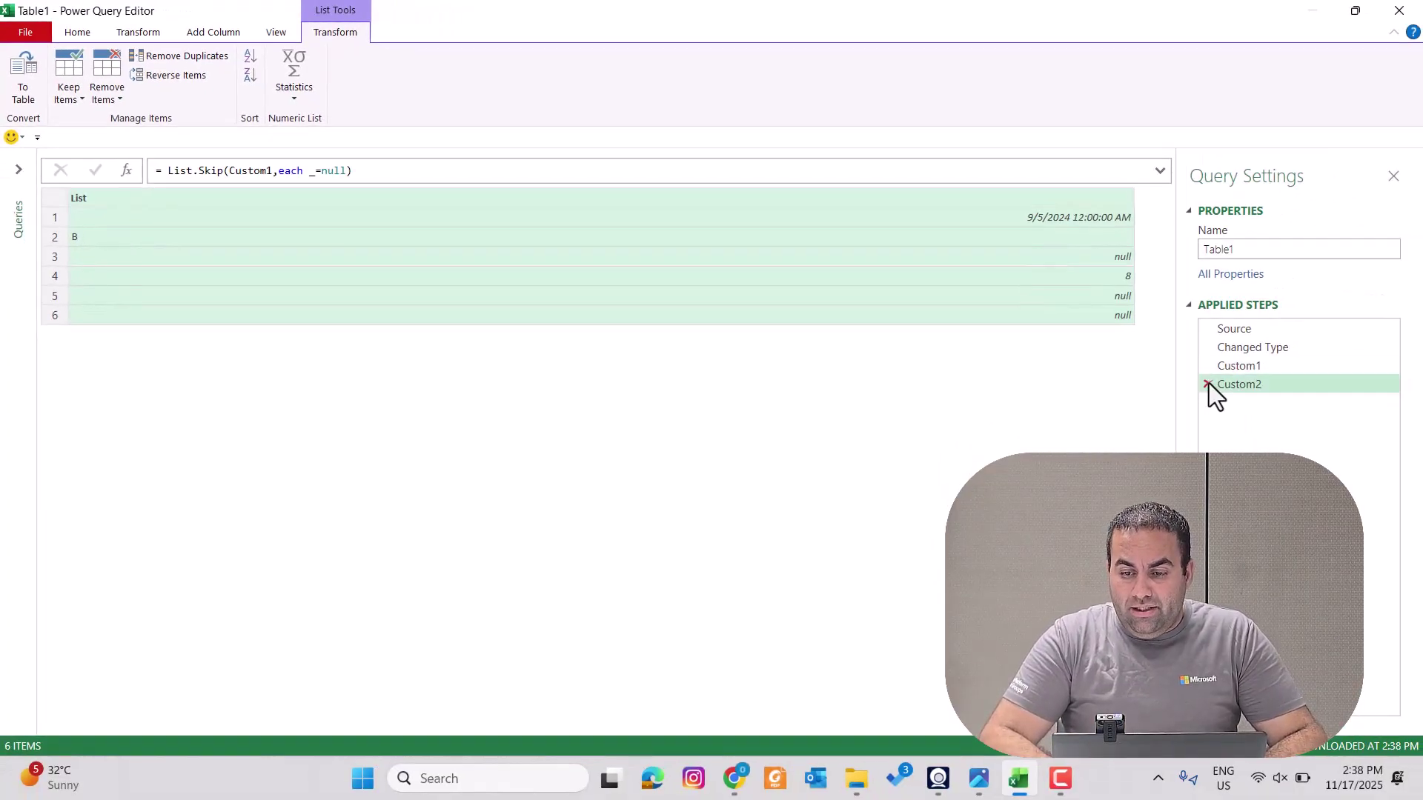
Step: Delete Custom2 and Custom1, then add a step = Table.ToRows(#"Changed Type")
{"action": "left_click", "coordinate": [1208, 384]}
{"action": "left_click", "coordinate": [1209, 366]}
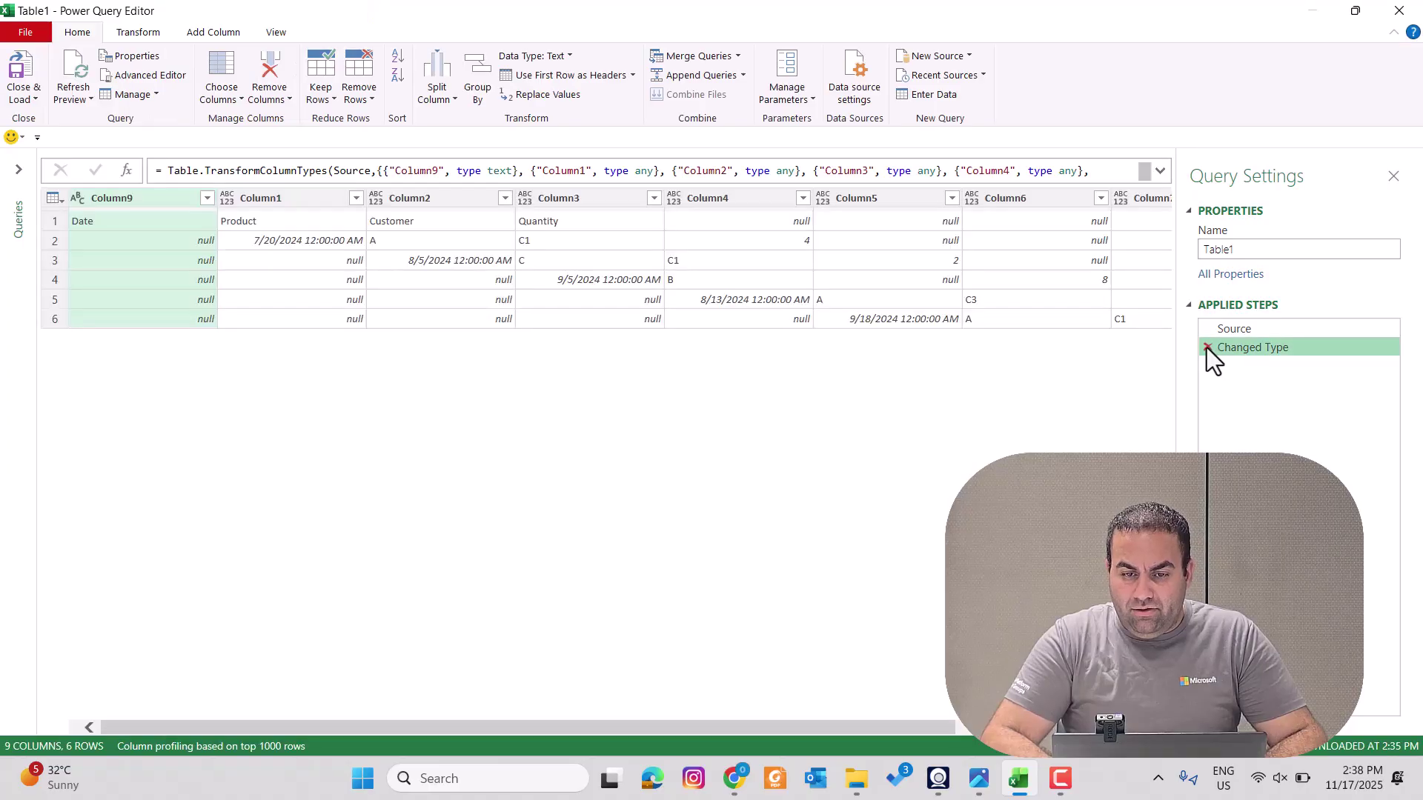
{"action": "left_click", "coordinate": [131, 175]}
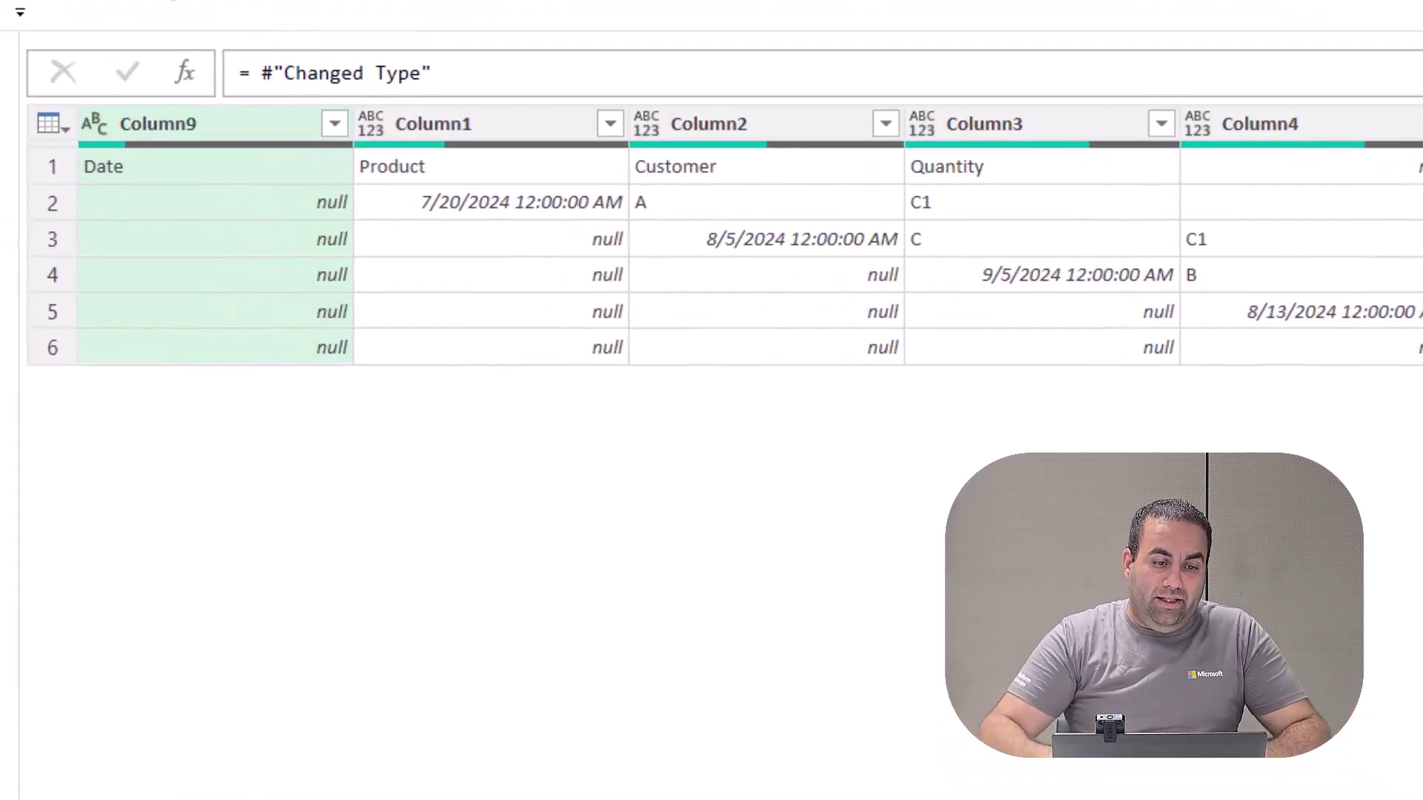
{"action": "left_click", "coordinate": [261, 74]}
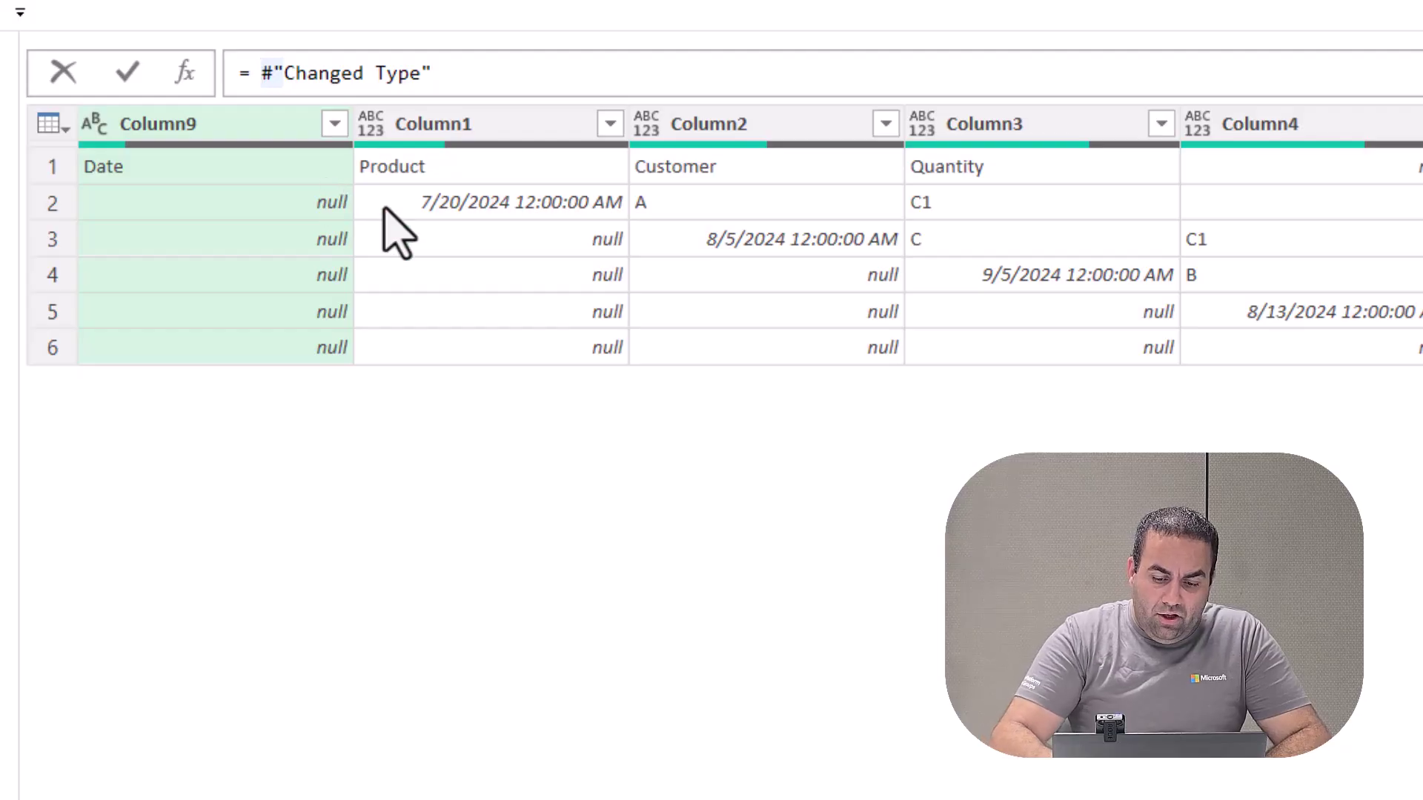
{"action": "type", "text": "("}
{"action": "key", "text": "Left"}
{"action": "type", "text": "table"}
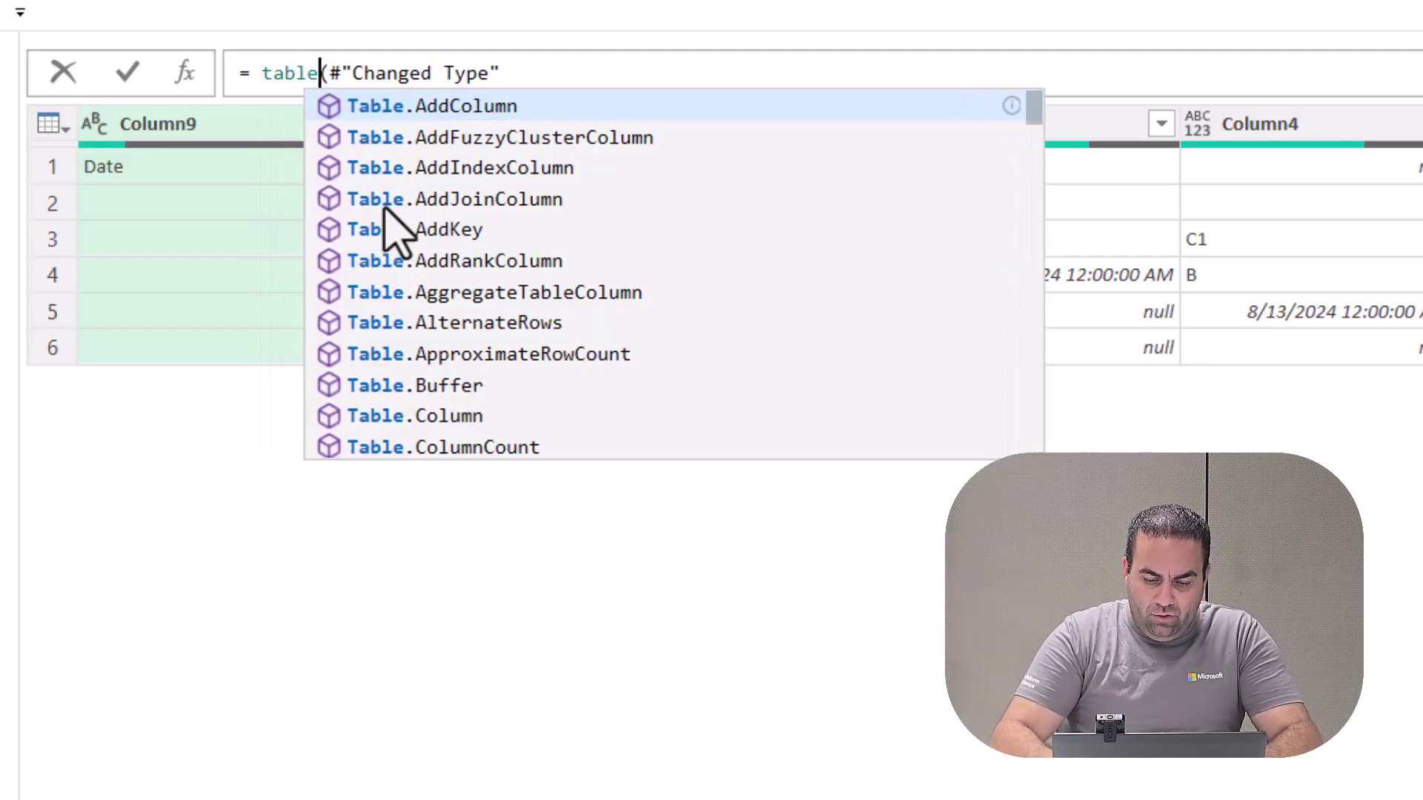
{"action": "type", "text": "torow"}
{"action": "key", "text": "Tab"}
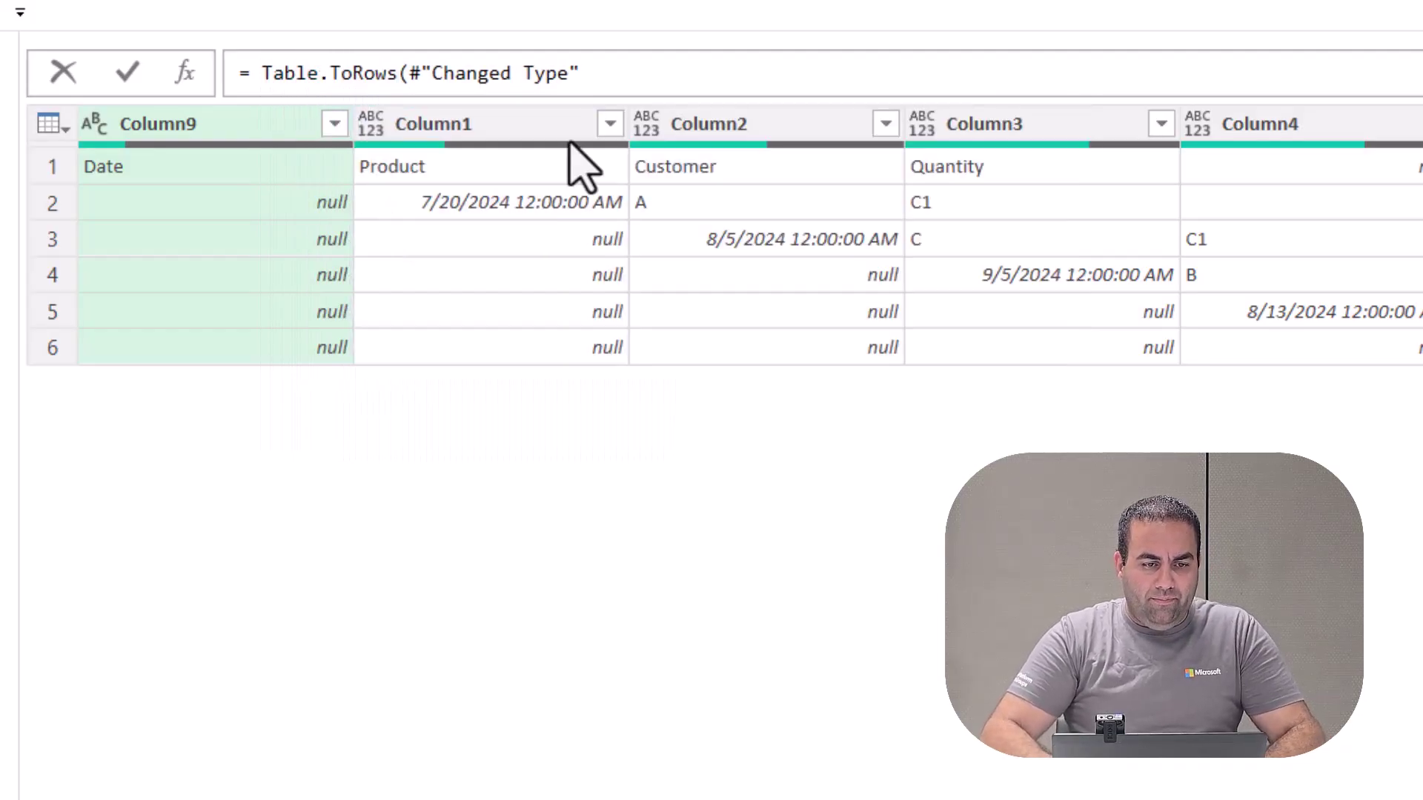
{"action": "left_click", "coordinate": [705, 65]}
{"action": "type", "text": ")"}
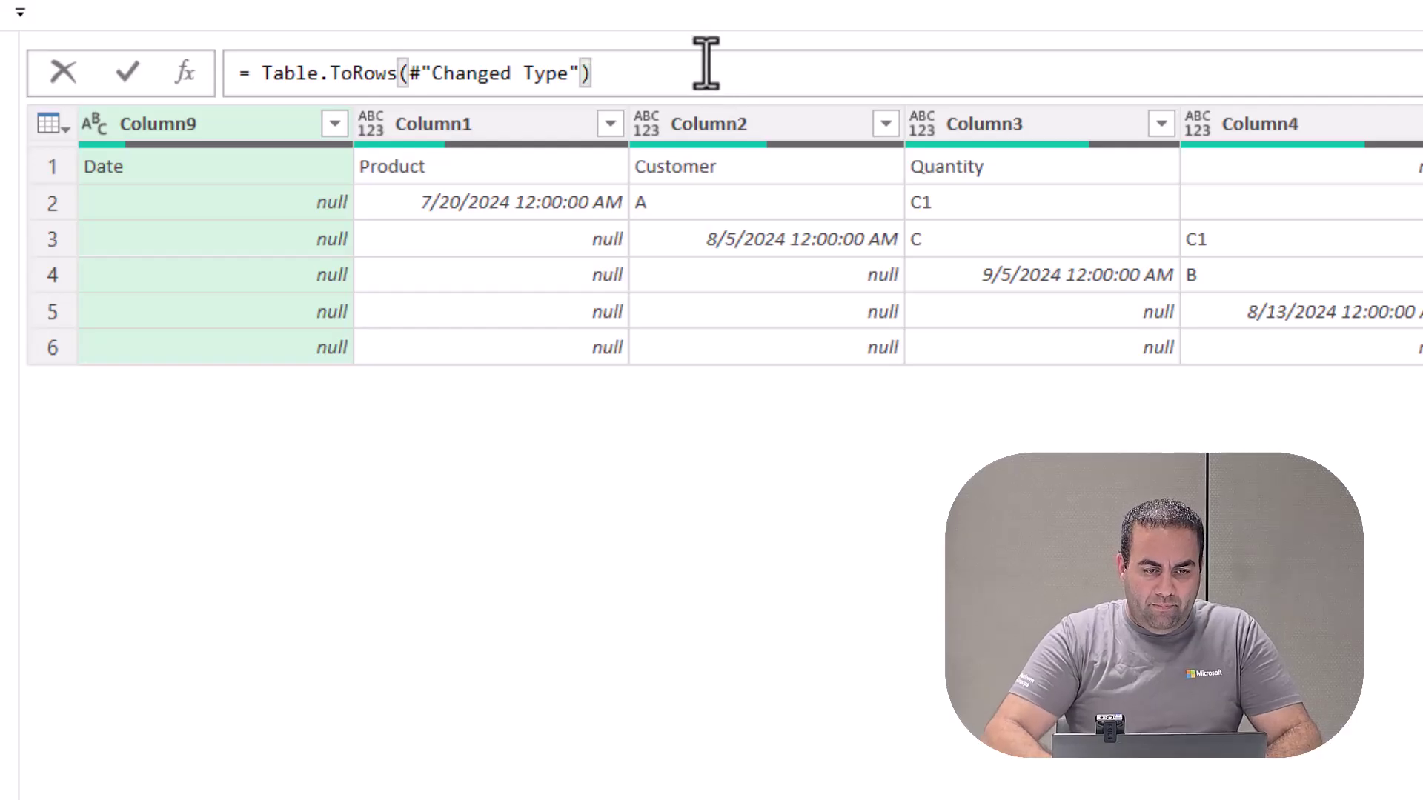
{"action": "key", "text": "Return"}
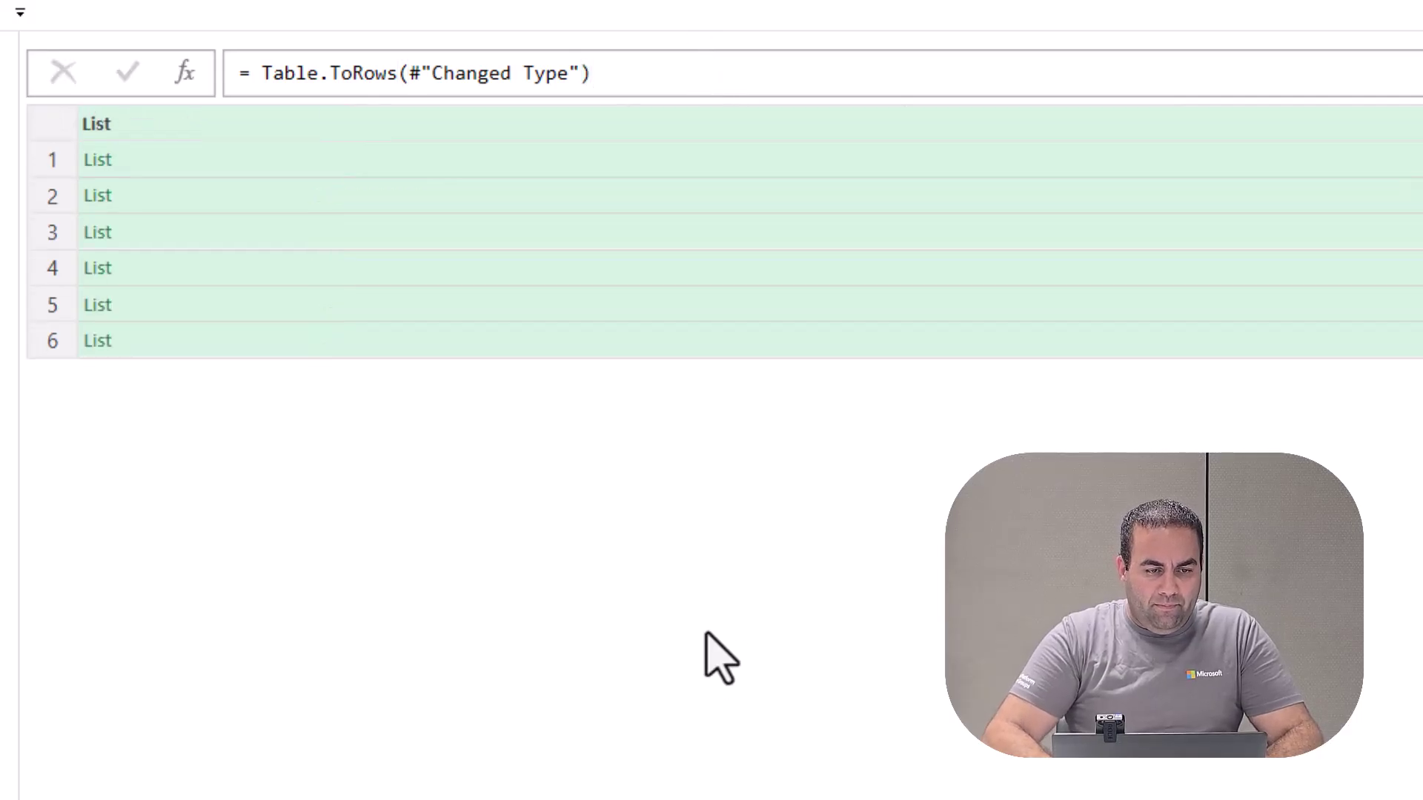
Step: Enlarge the preview pane and inspect the row lists for rows 1 to 4
{"action": "left_click", "coordinate": [280, 183]}
{"action": "left_click", "coordinate": [279, 161]}
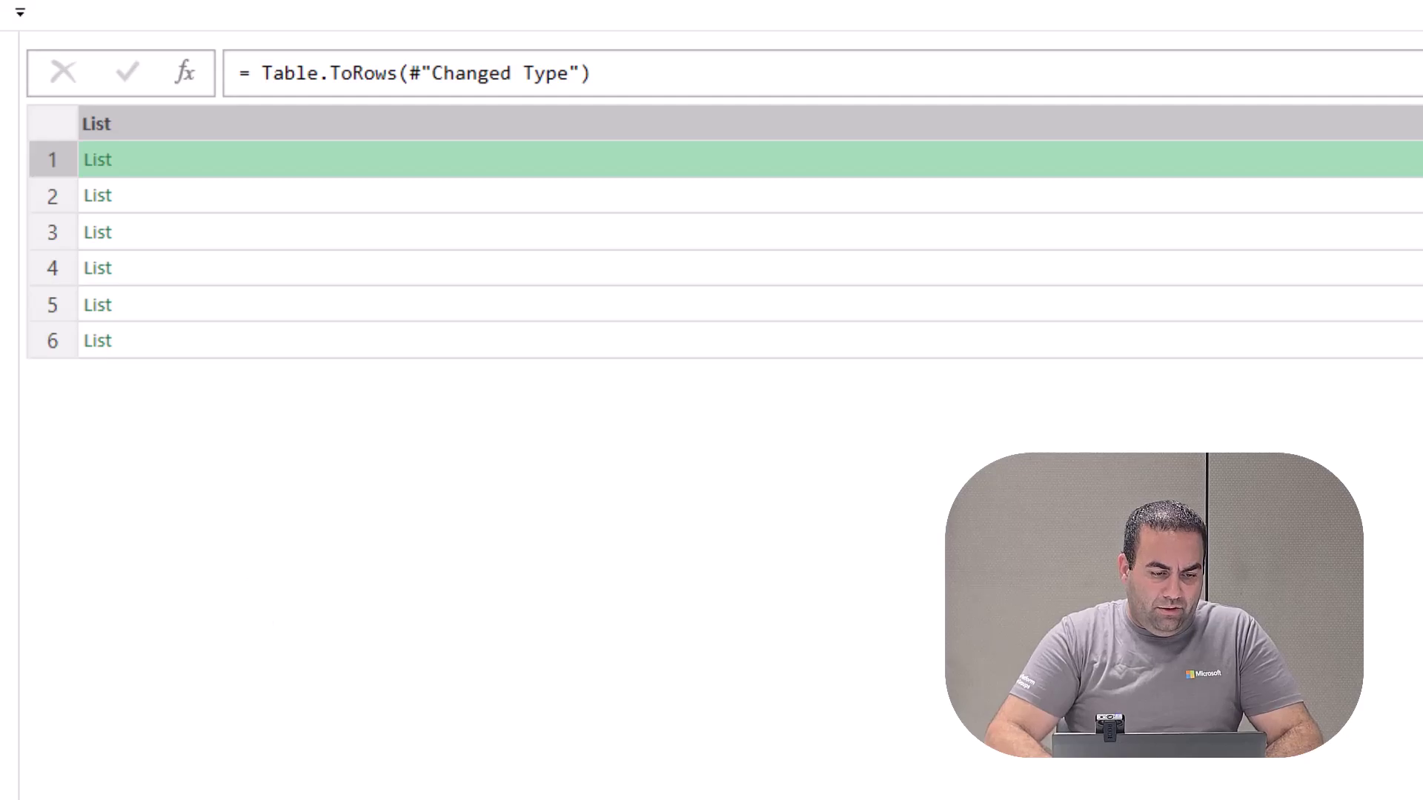
{"action": "left_click_drag", "start_coordinate": [302, 348], "coordinate": [301, 522]}
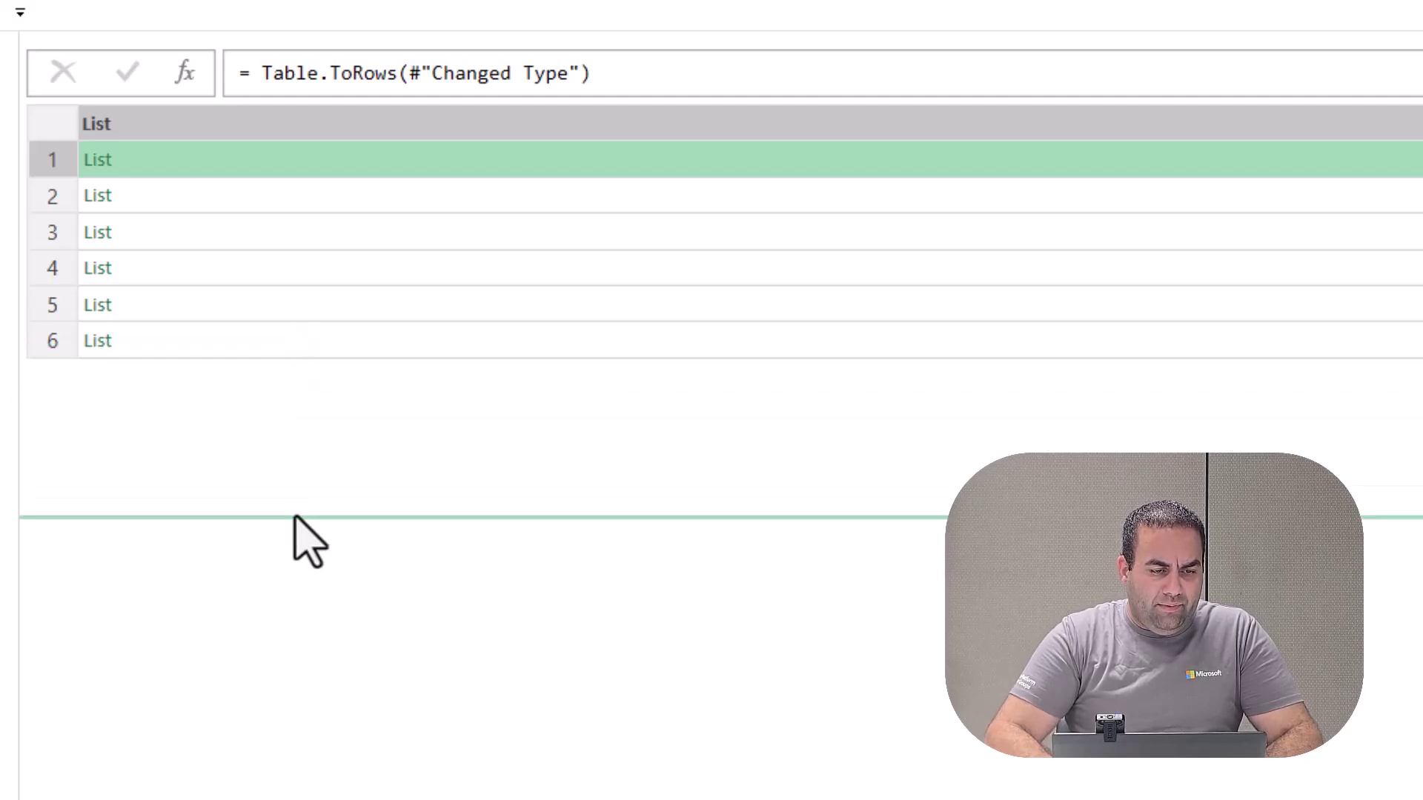
{"action": "left_click", "coordinate": [293, 209]}
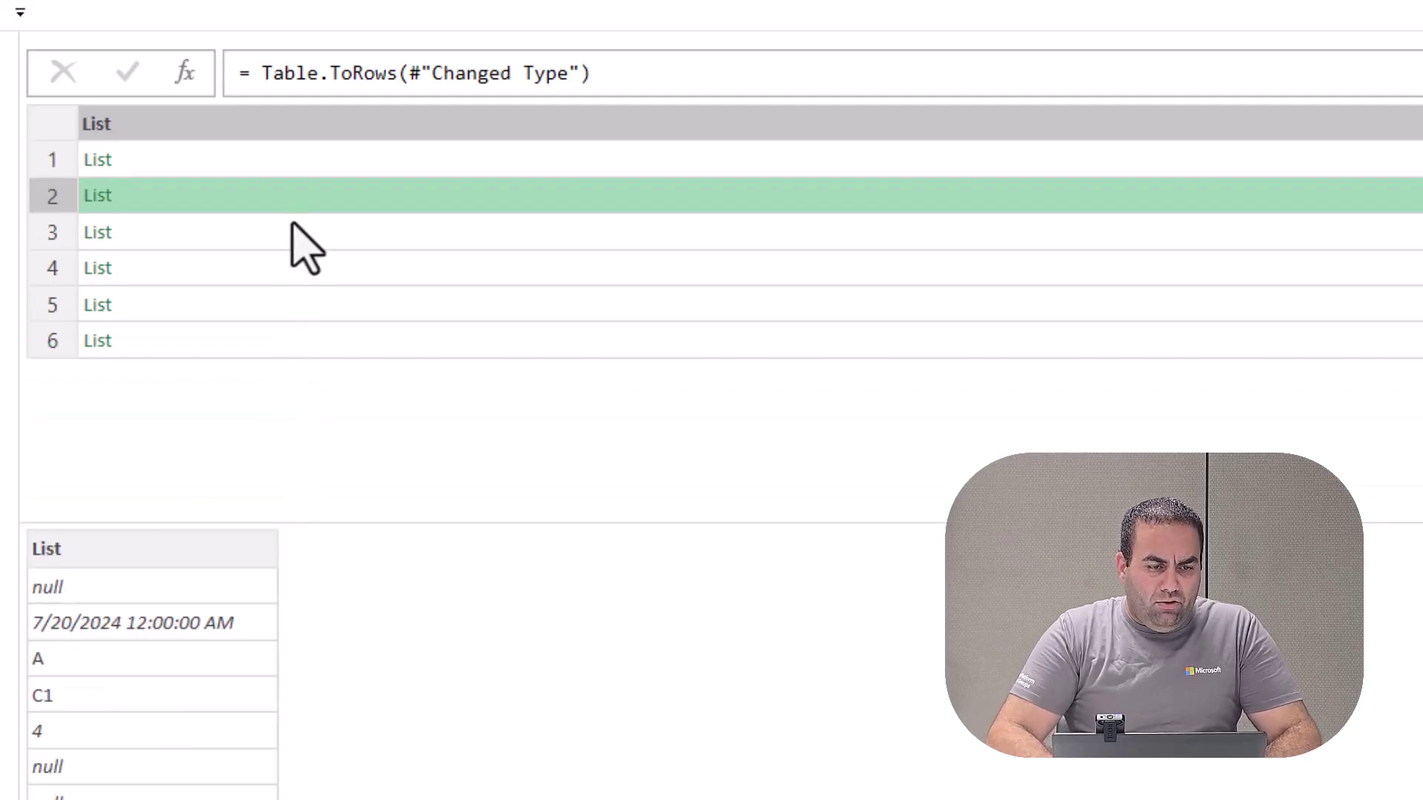
{"action": "left_click", "coordinate": [292, 231]}
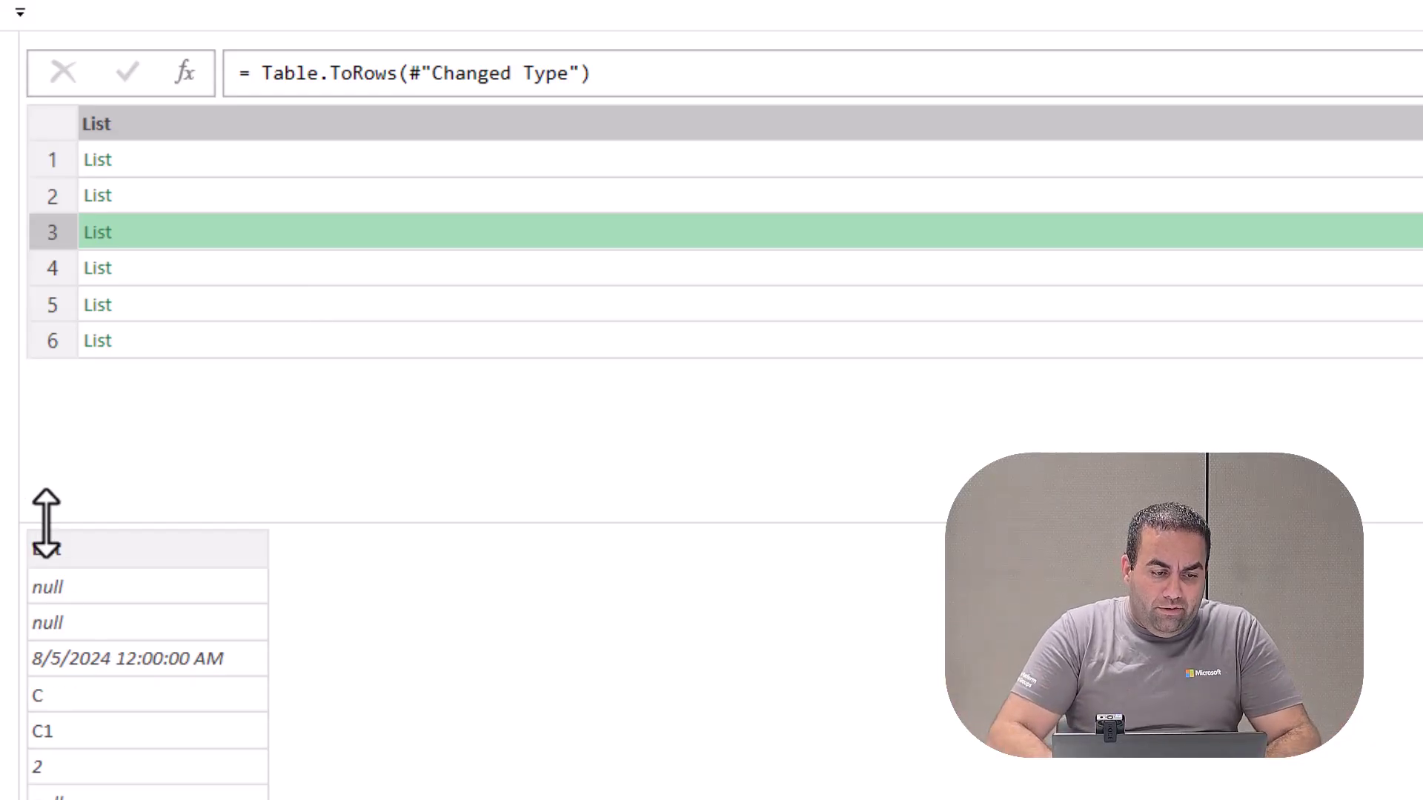
{"action": "left_click", "coordinate": [226, 268]}
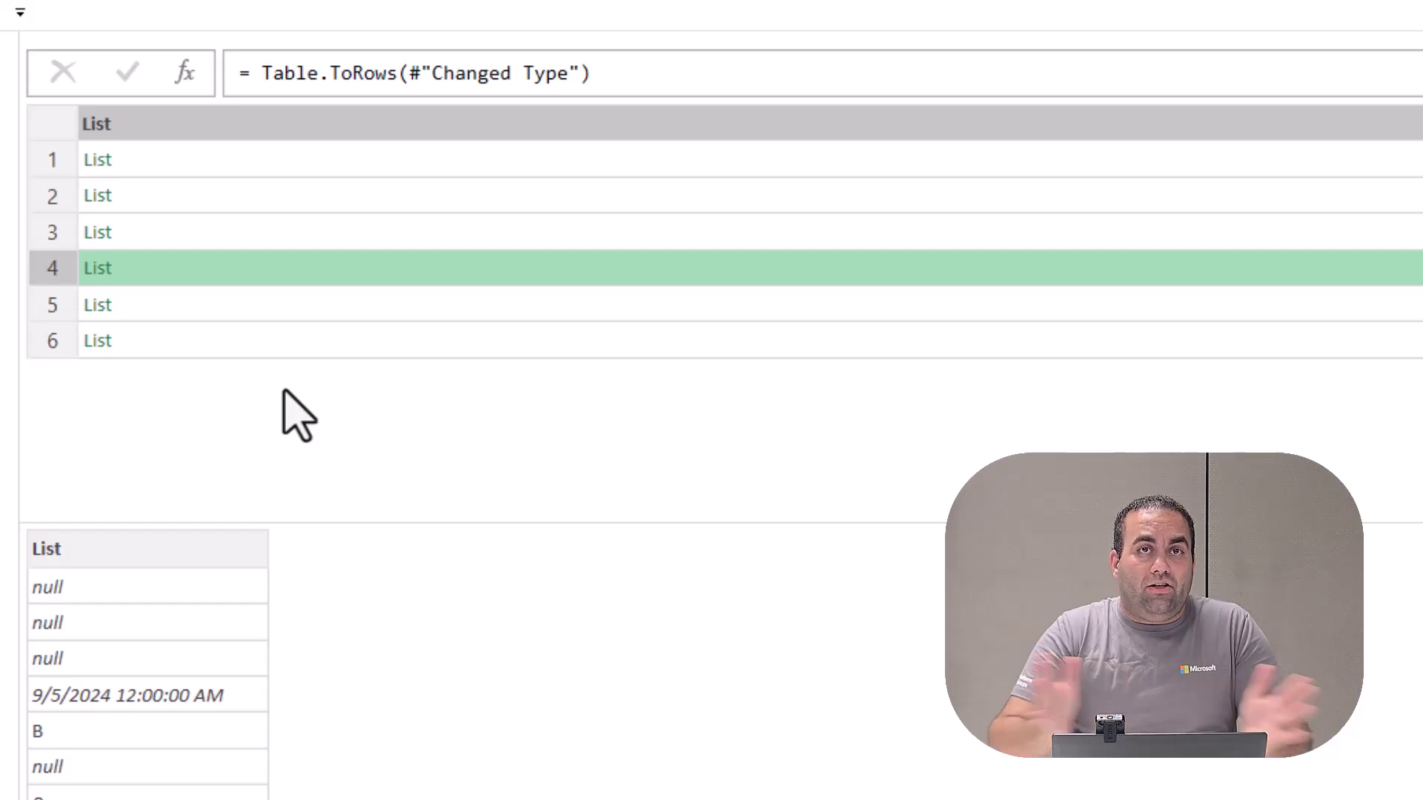
Step: Add a new step starting = List.Transform(Custom1, ...) over the row lists
{"action": "left_click", "coordinate": [185, 72]}
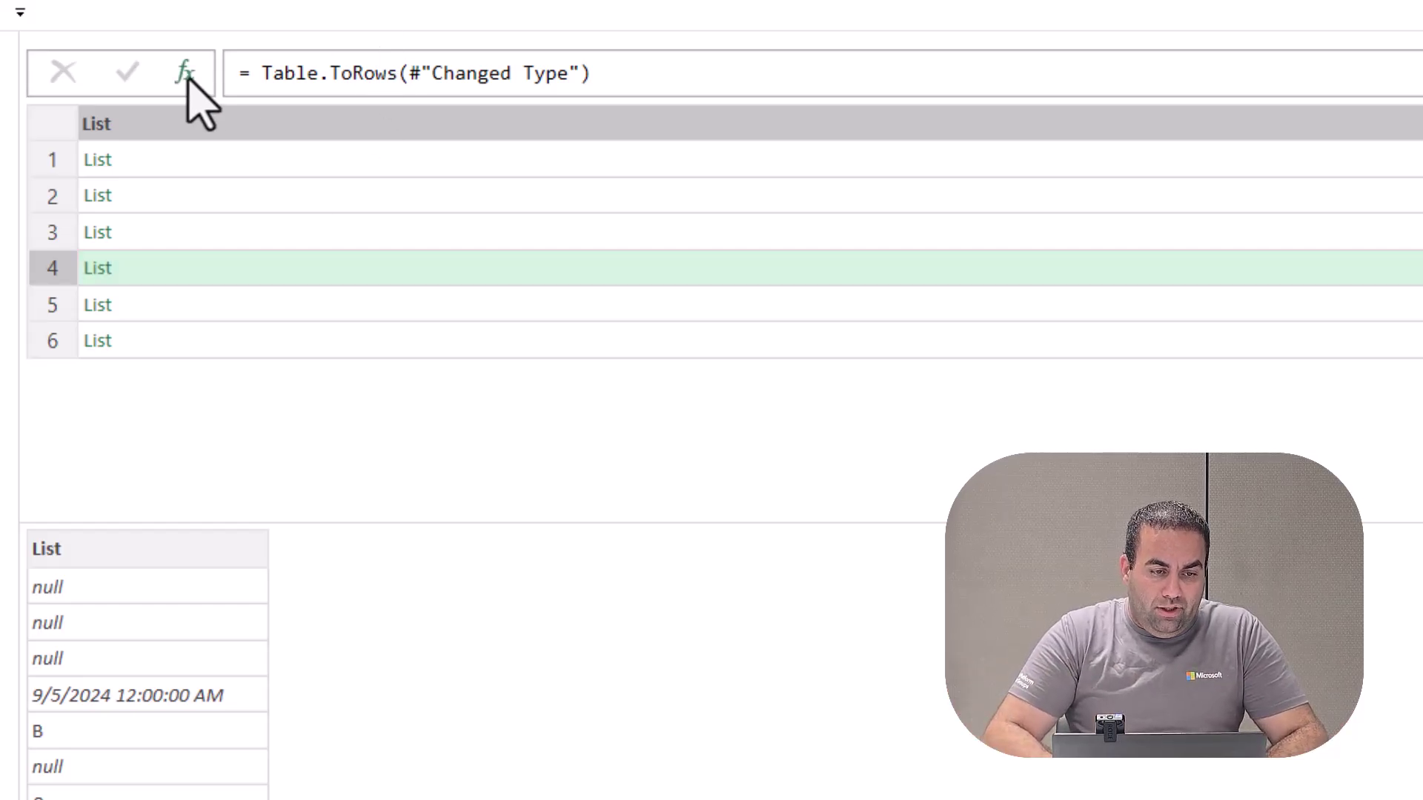
{"action": "left_click", "coordinate": [260, 72]}
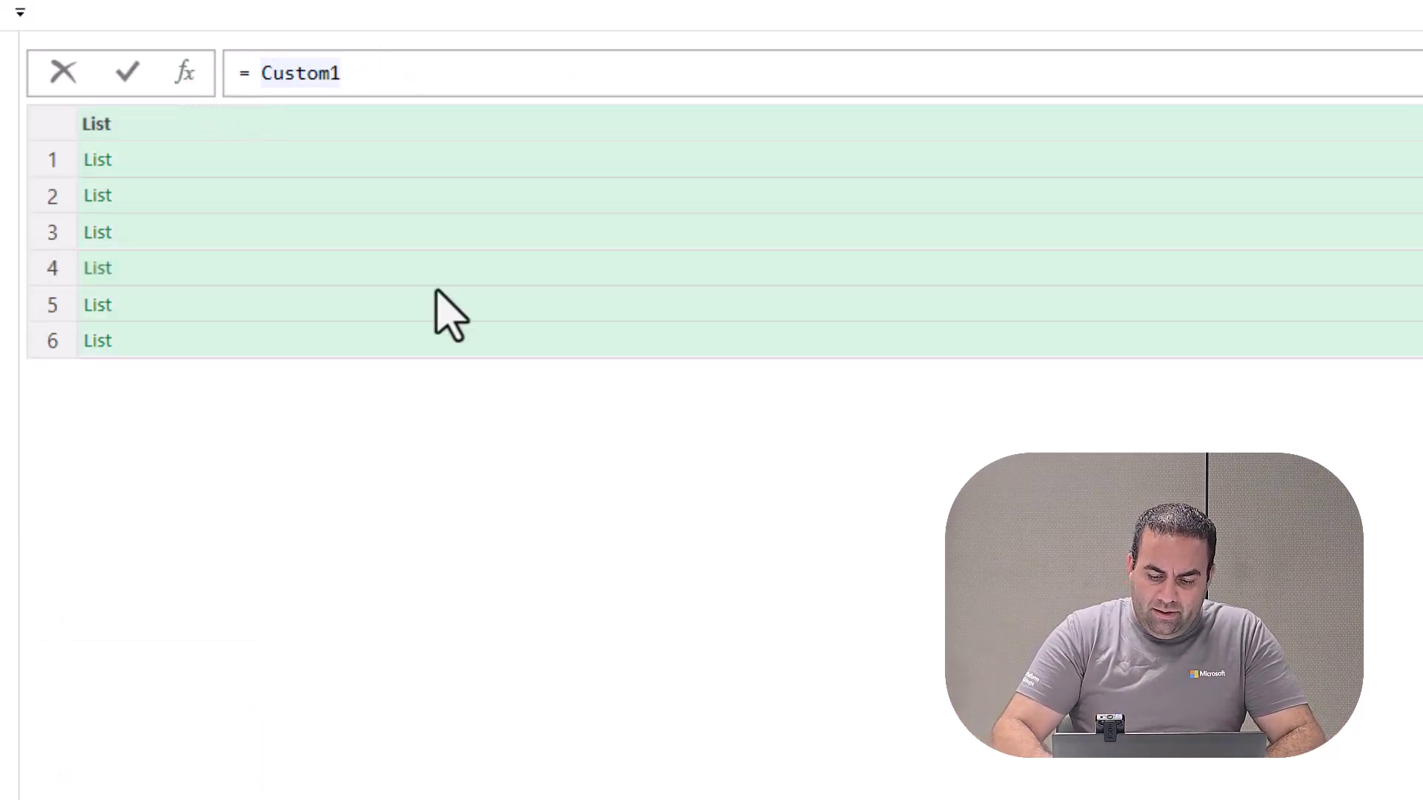
{"action": "type", "text": "listtransfo"}
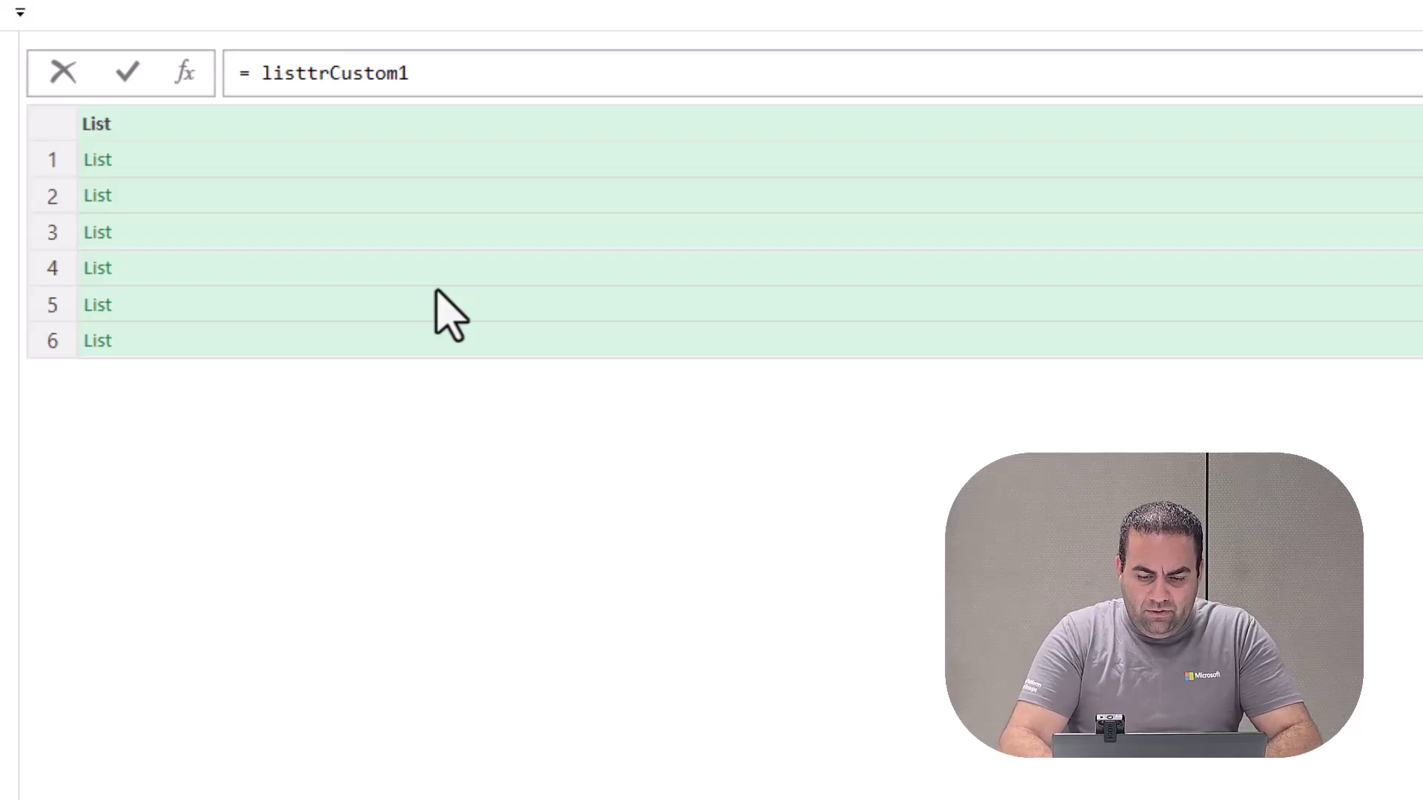
{"action": "type", "text": "("}
{"action": "key", "text": "Left"}
{"action": "type", "text": "ansfo"}
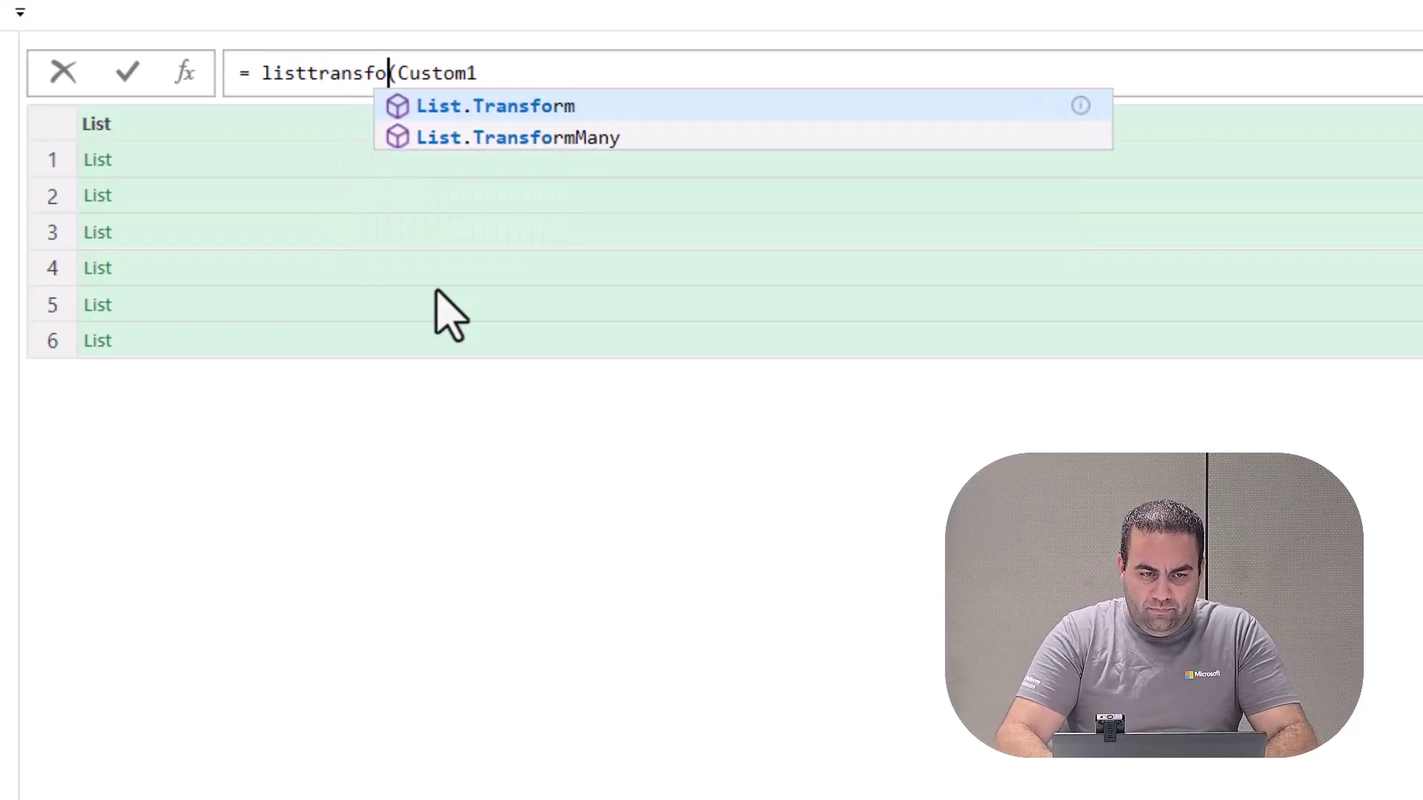
{"action": "key", "text": "Tab"}
{"action": "key", "text": "End"}
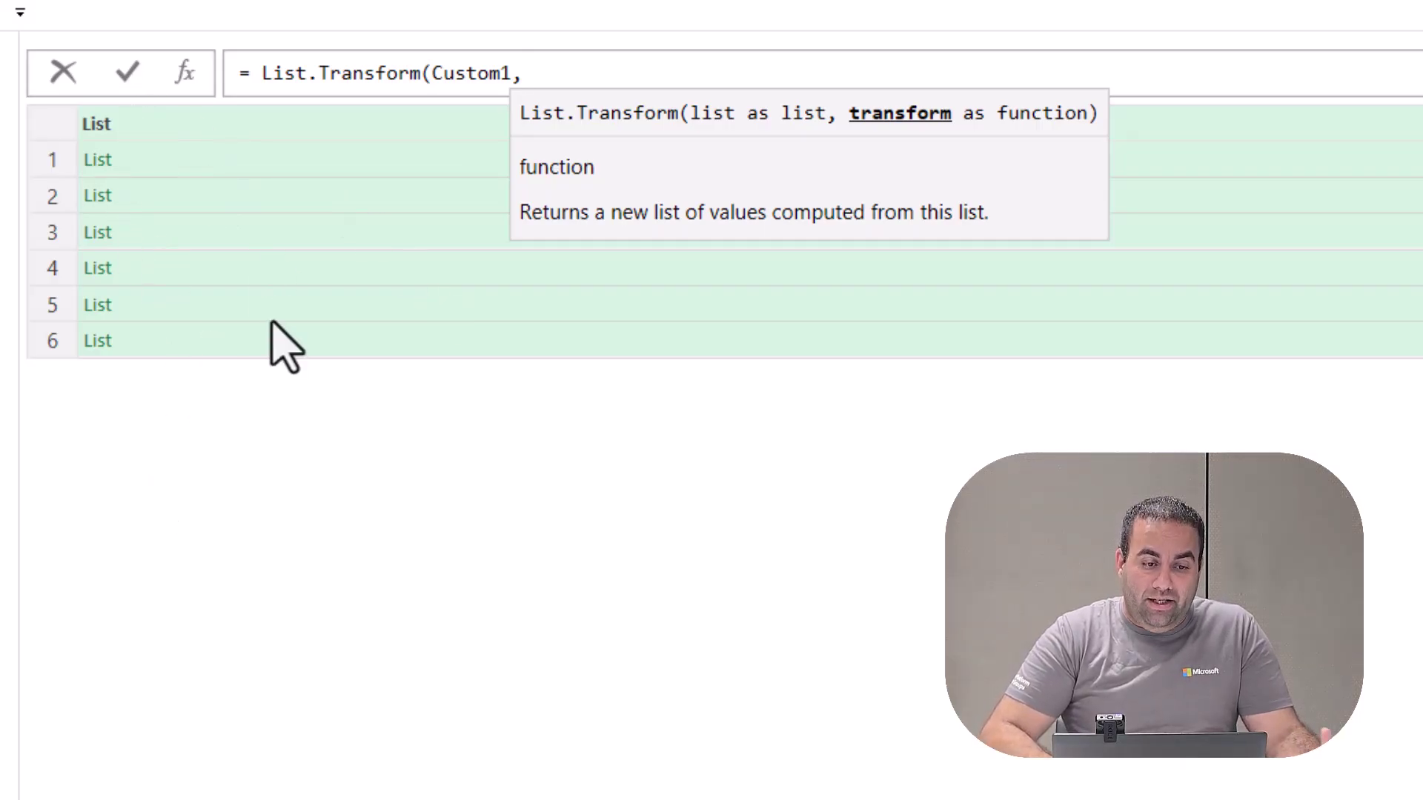
Step: Complete it with each List.Skip(_,2) so every row list drops two items
{"action": "type", "text": "eahc"}
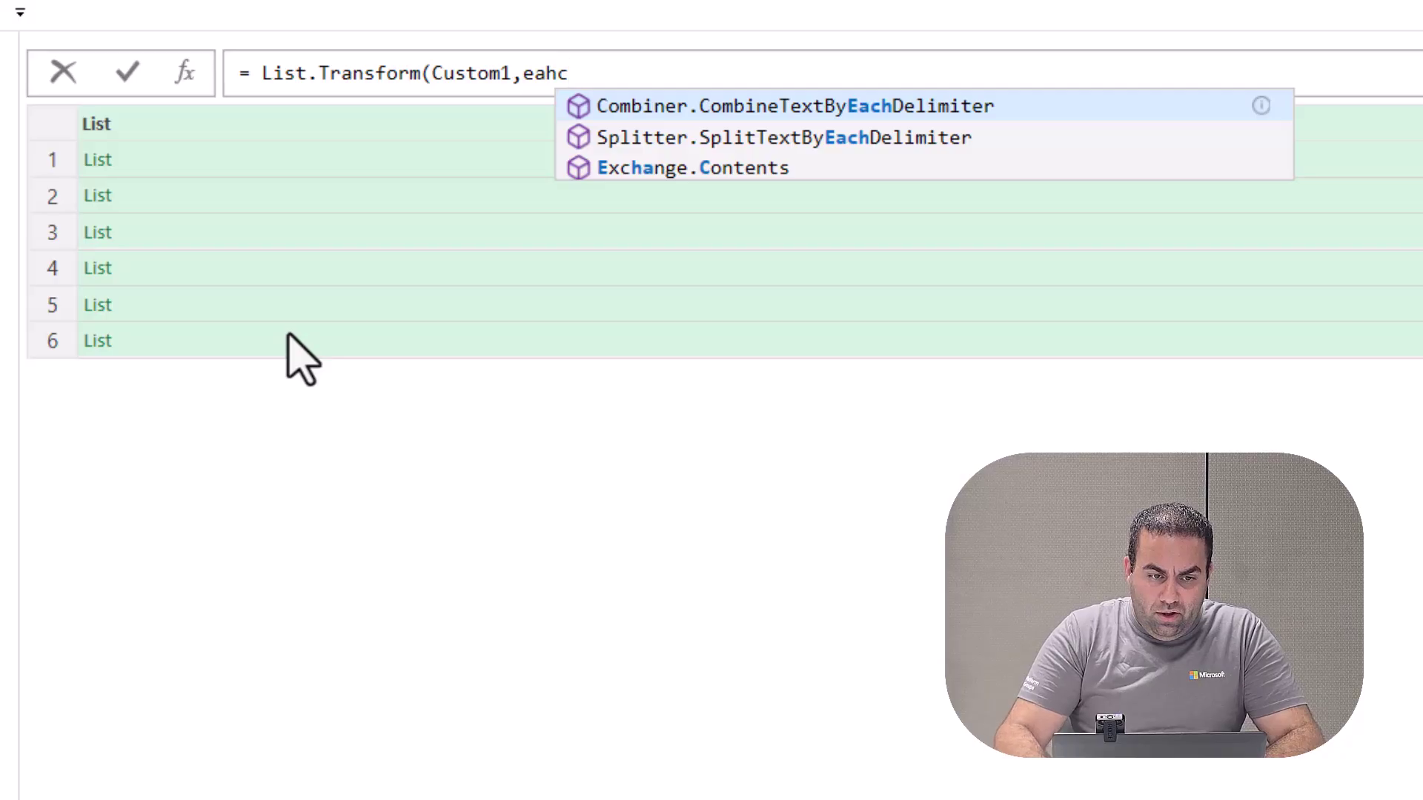
{"action": "key", "text": "BackSpace"}
{"action": "key", "text": "BackSpace"}
{"action": "key", "text": "BackSpace"}
{"action": "type", "text": "ach "}
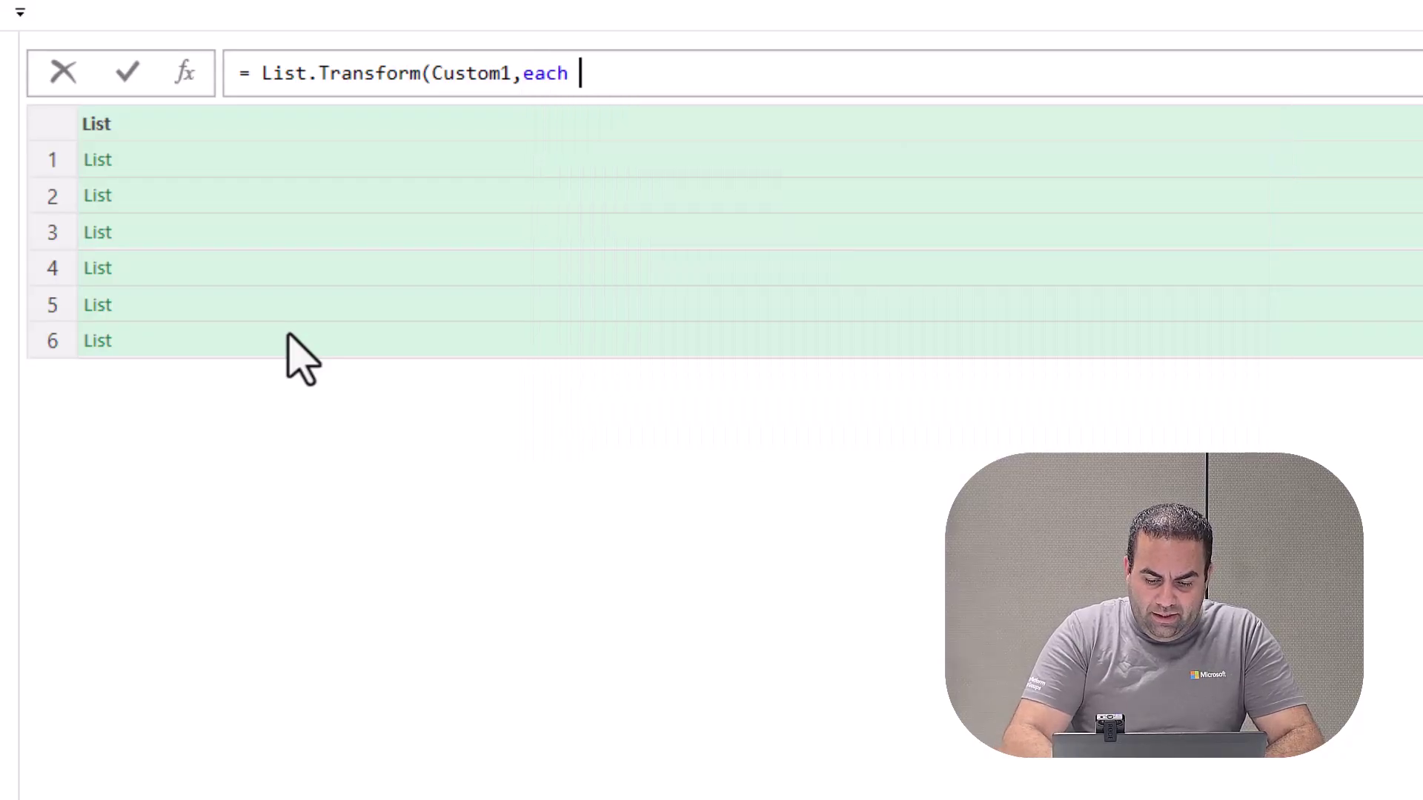
{"action": "type", "text": "listskip"}
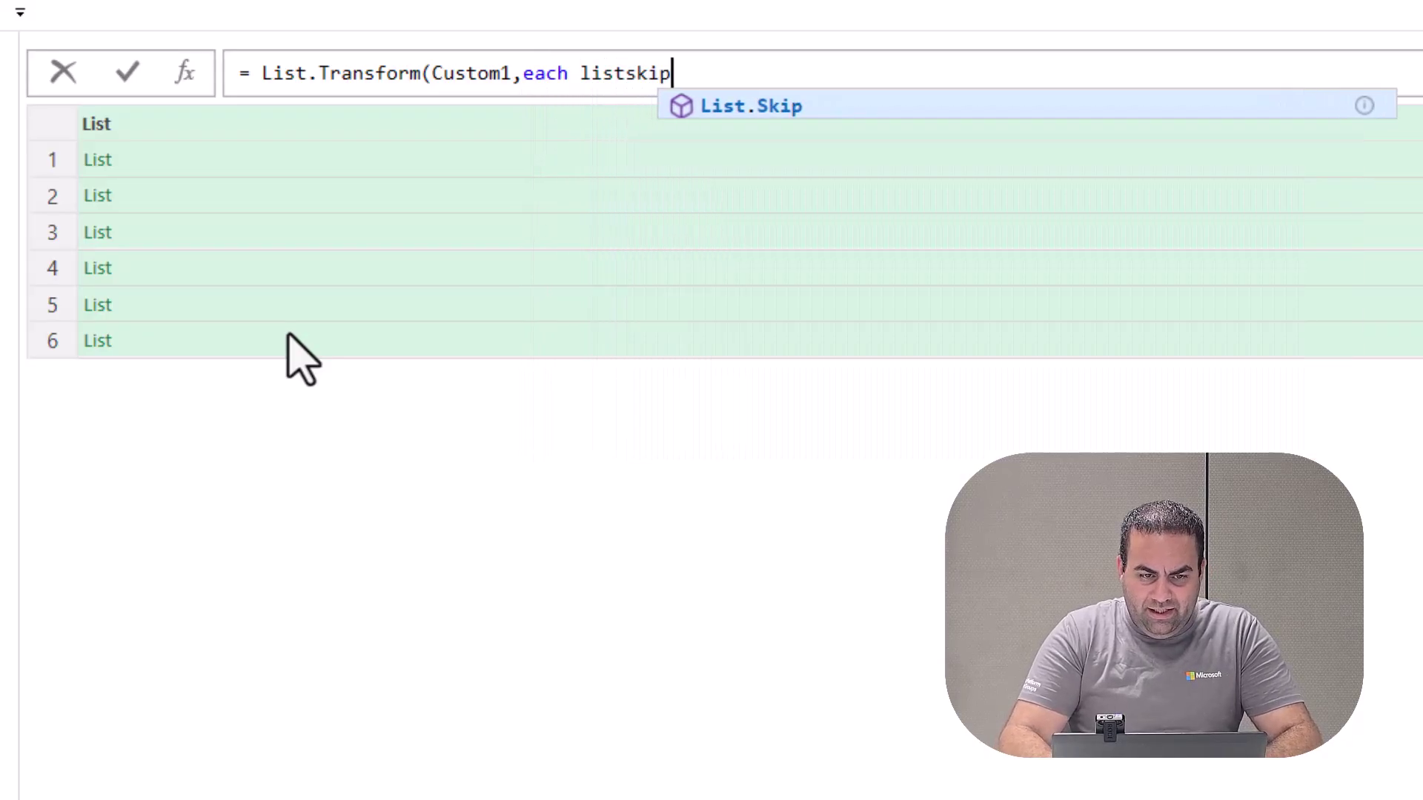
{"action": "key", "text": "Tab"}
{"action": "type", "text": "()"}
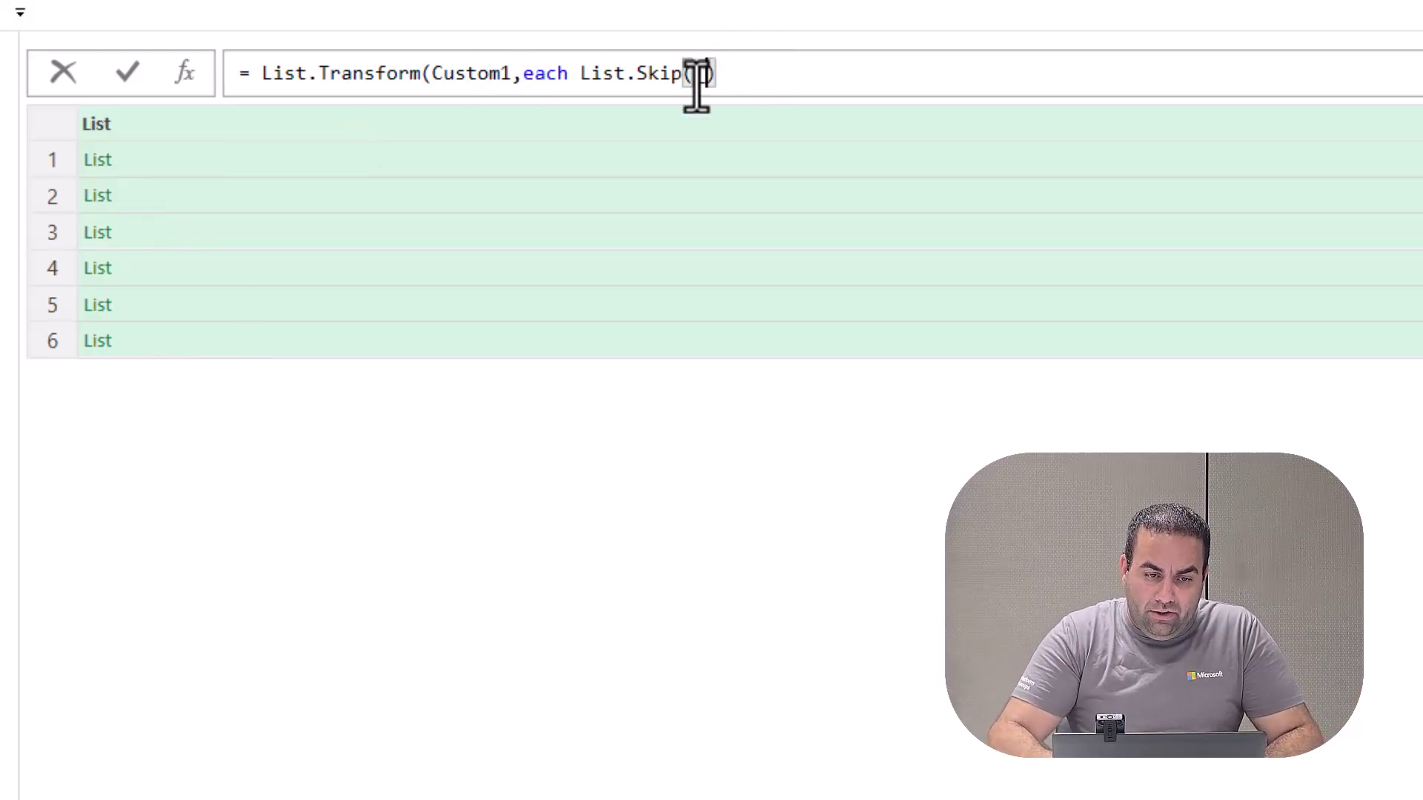
{"action": "type", "text": "_"}
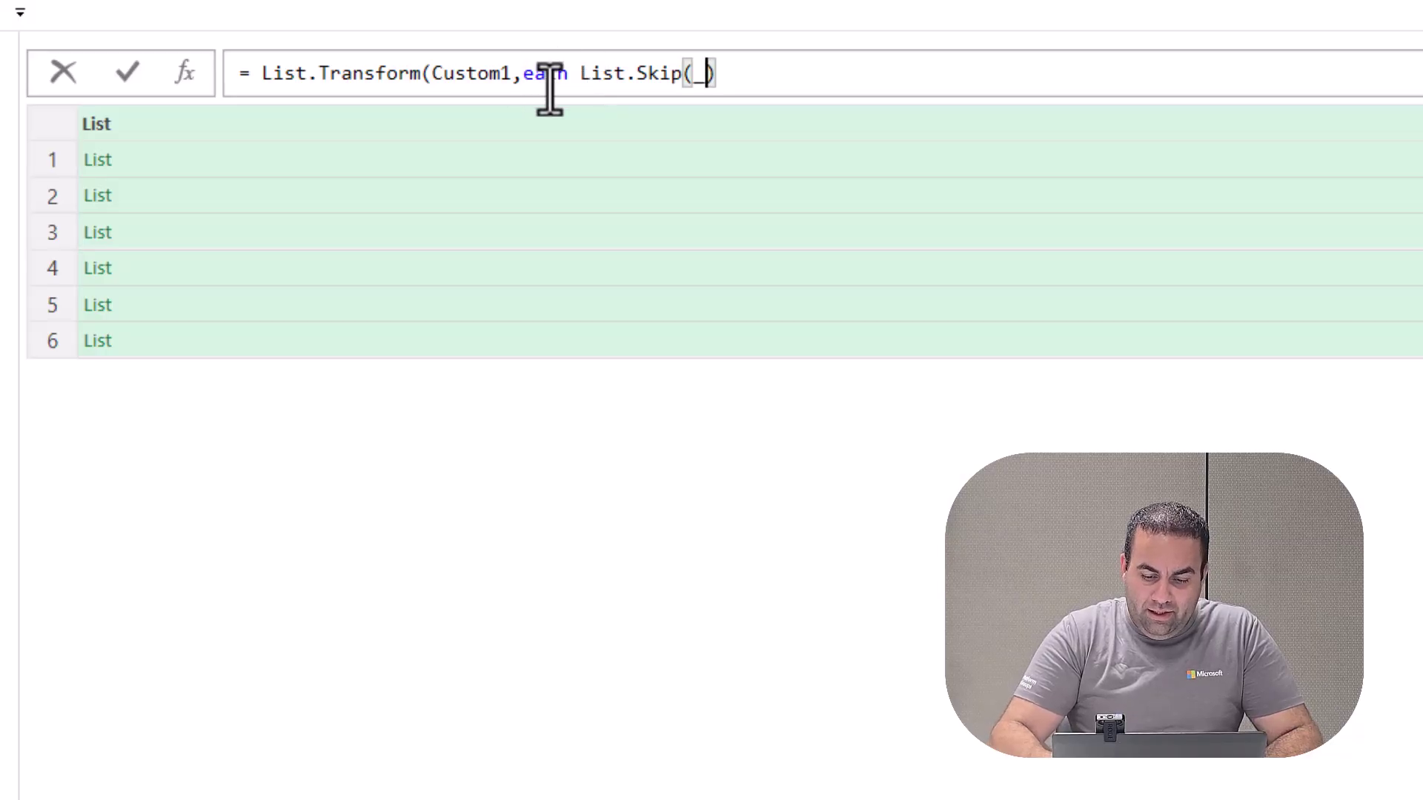
{"action": "type", "text": ","}
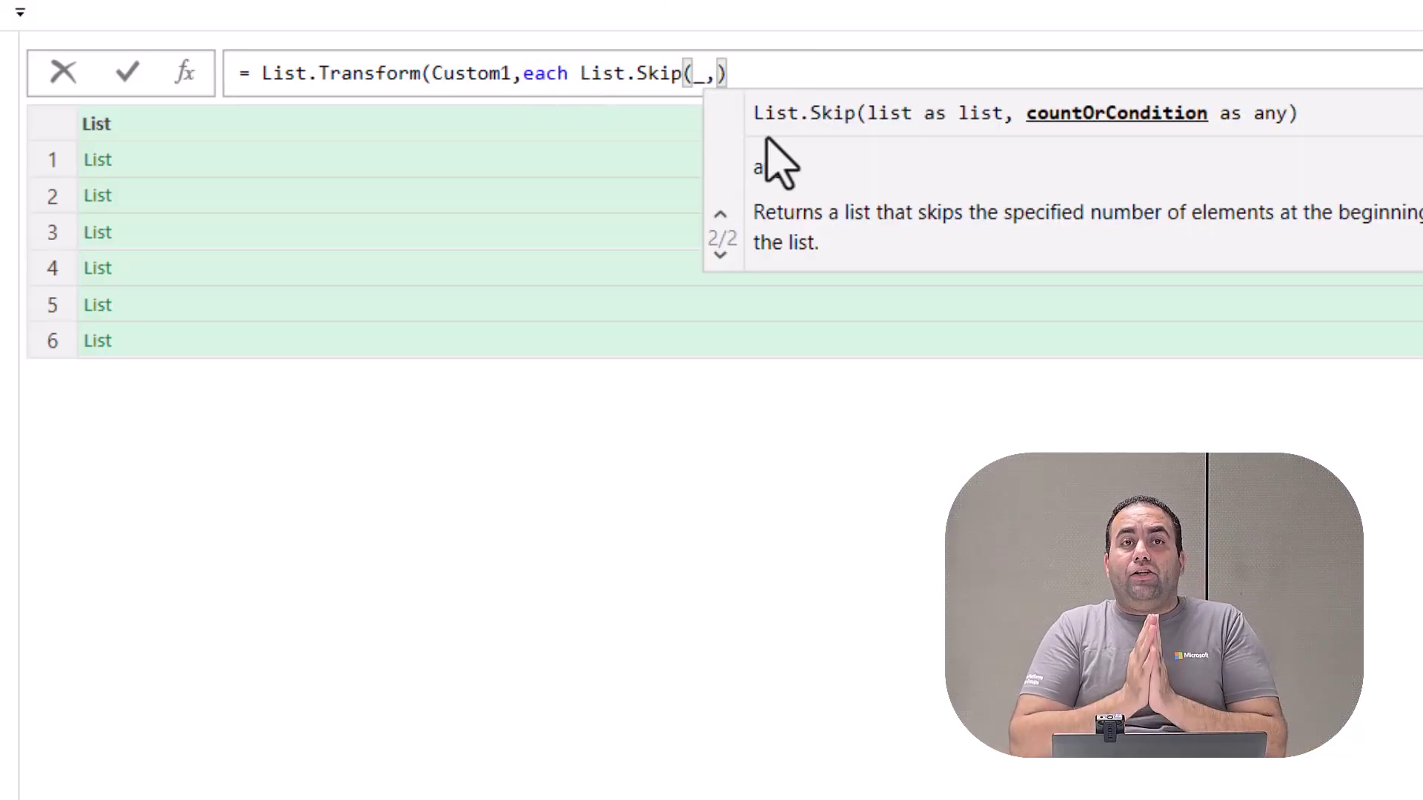
{"action": "type", "text": "2"}
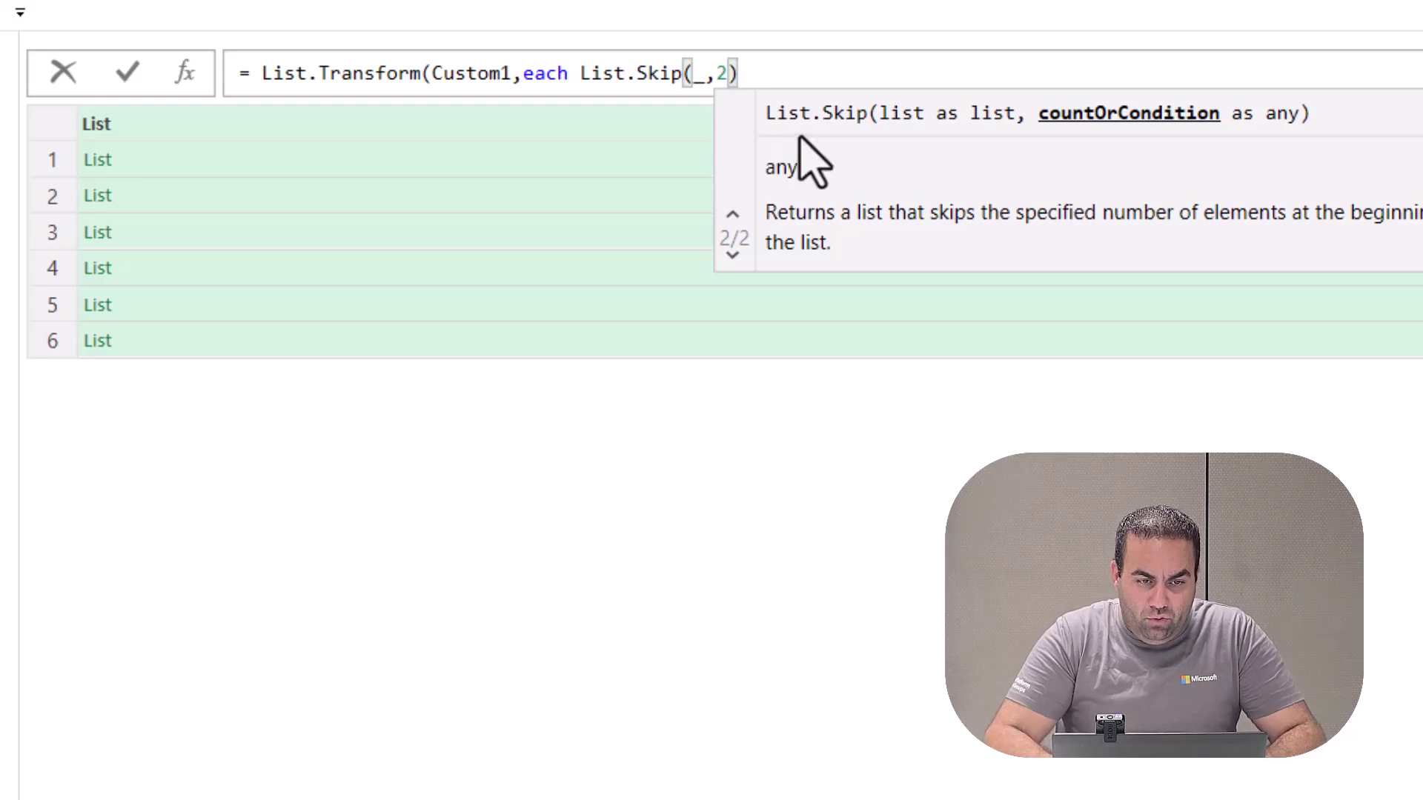
{"action": "type", "text": "))"}
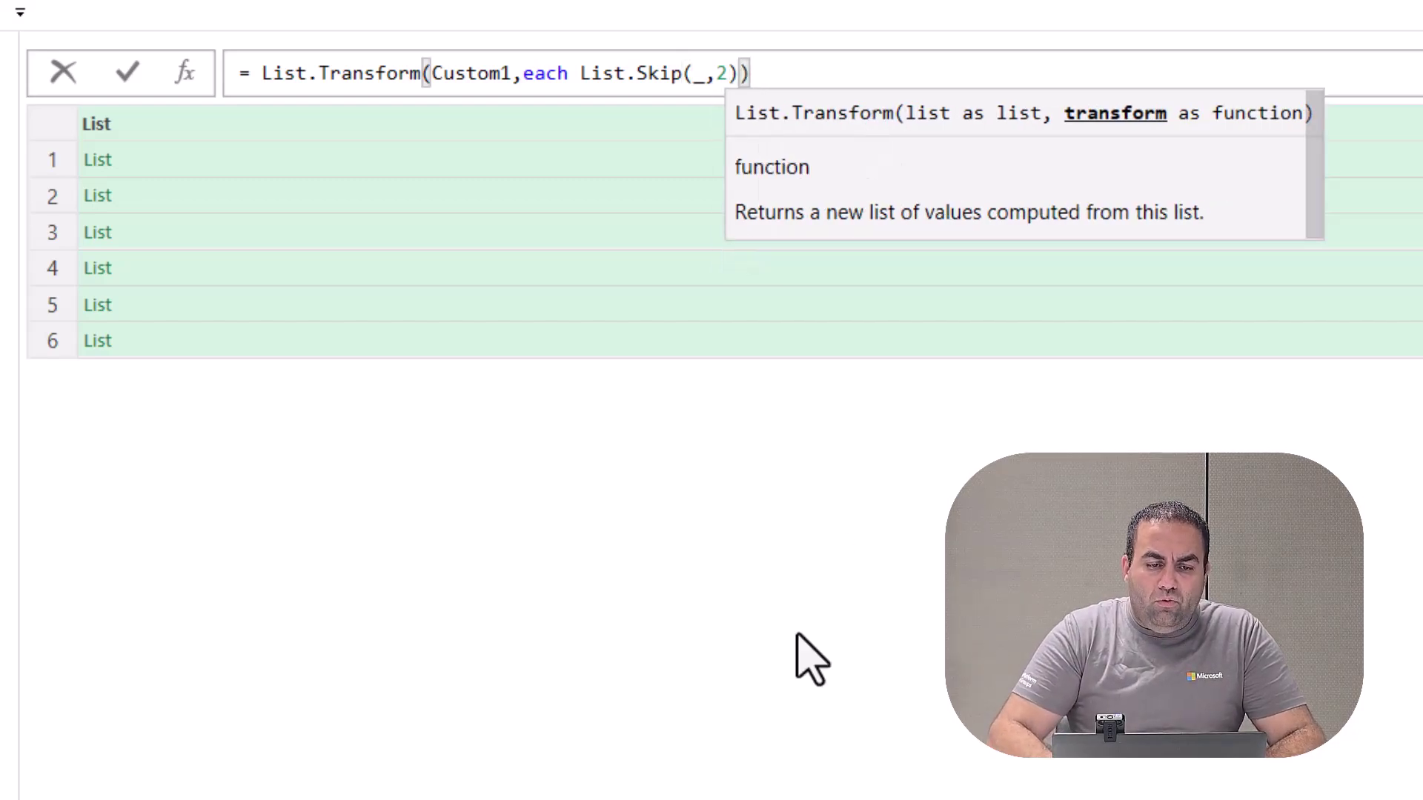
{"action": "key", "text": "Return"}
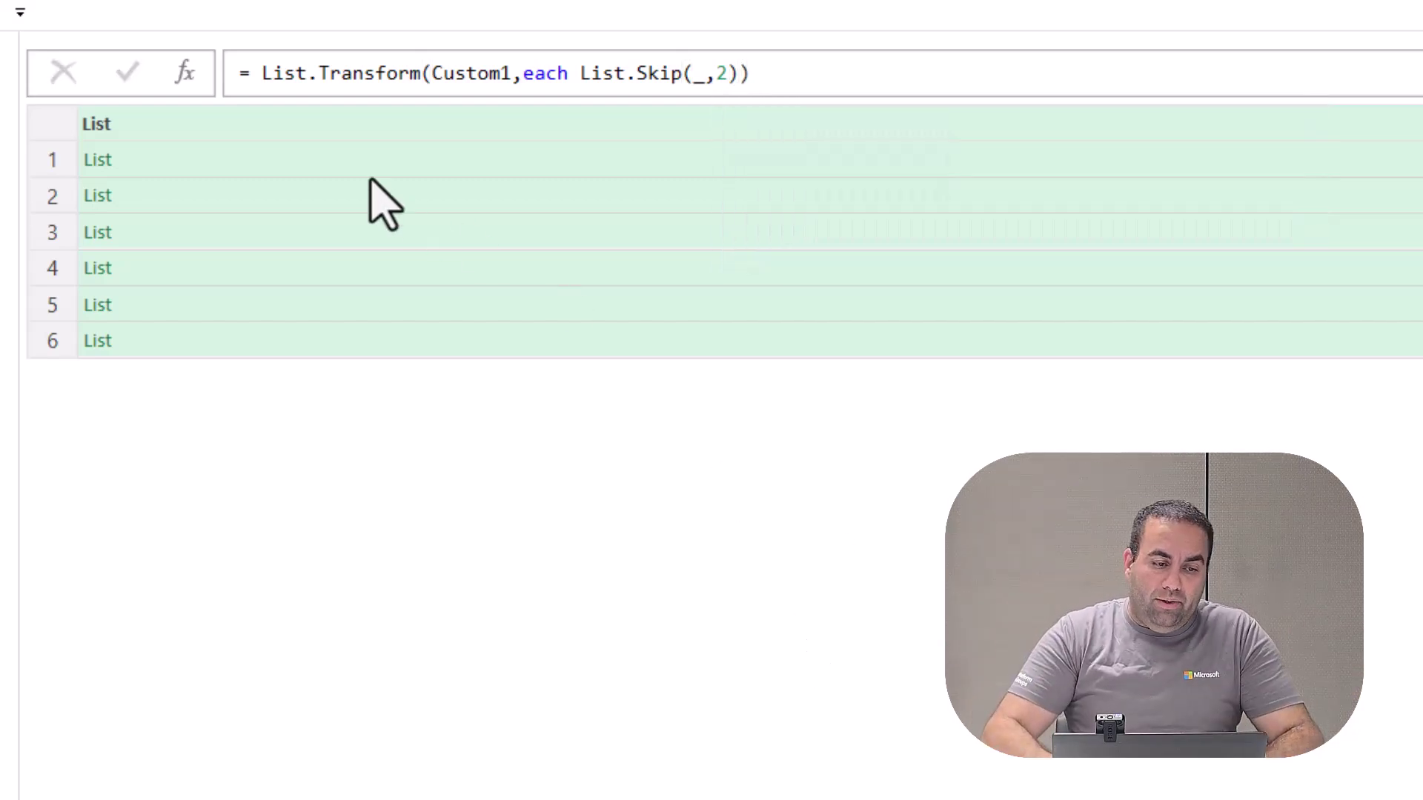
{"action": "left_click", "coordinate": [228, 161]}
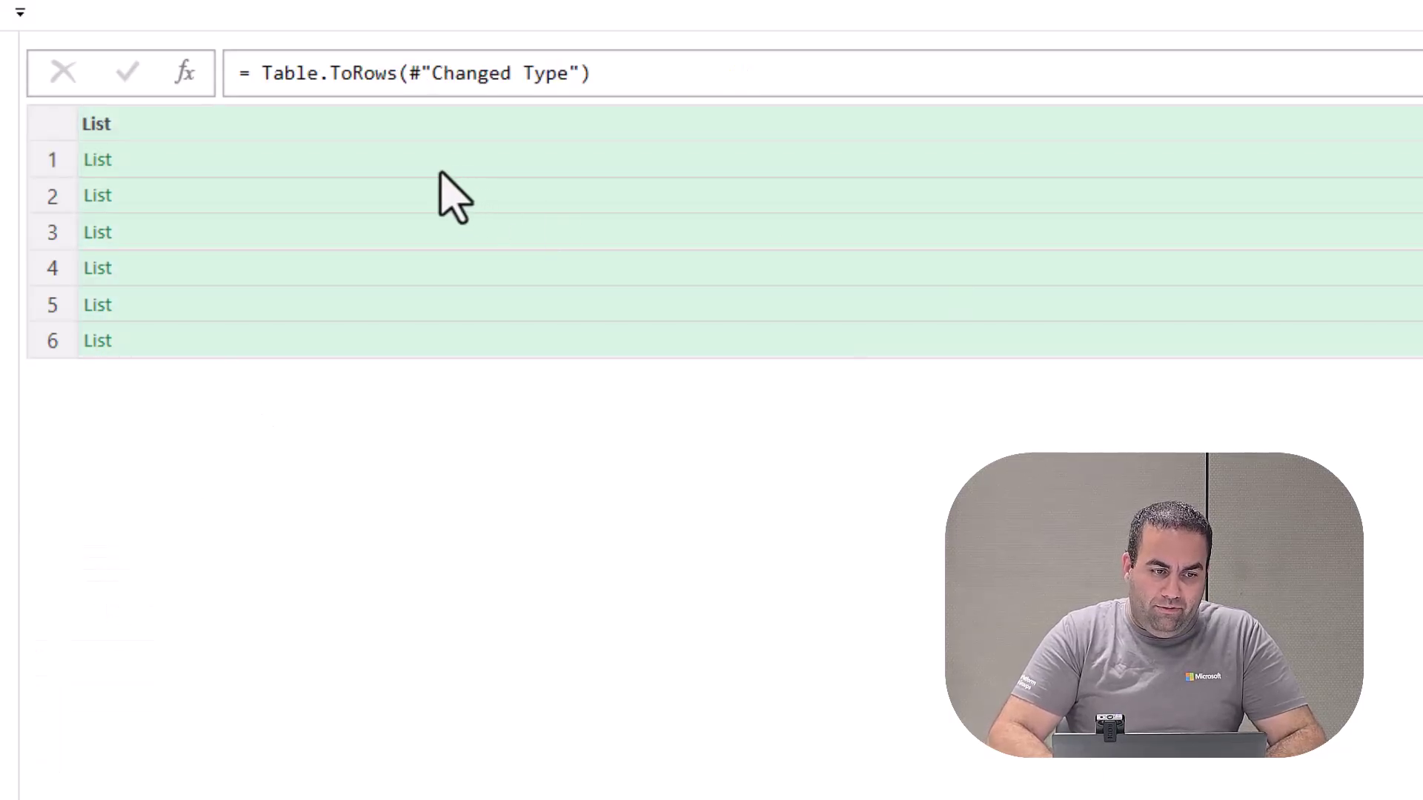
{"action": "left_click", "coordinate": [312, 167]}
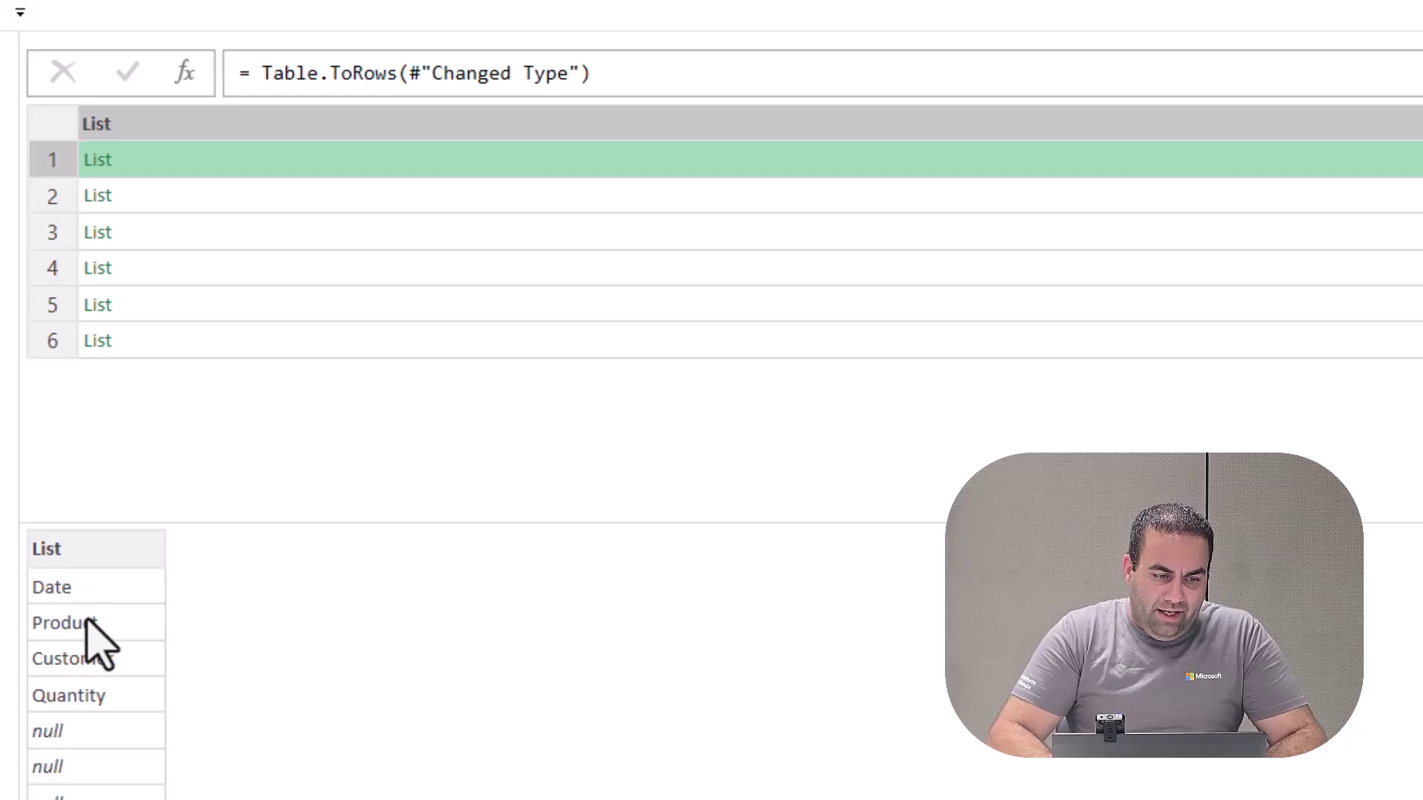
{"action": "left_click", "coordinate": [195, 203]}
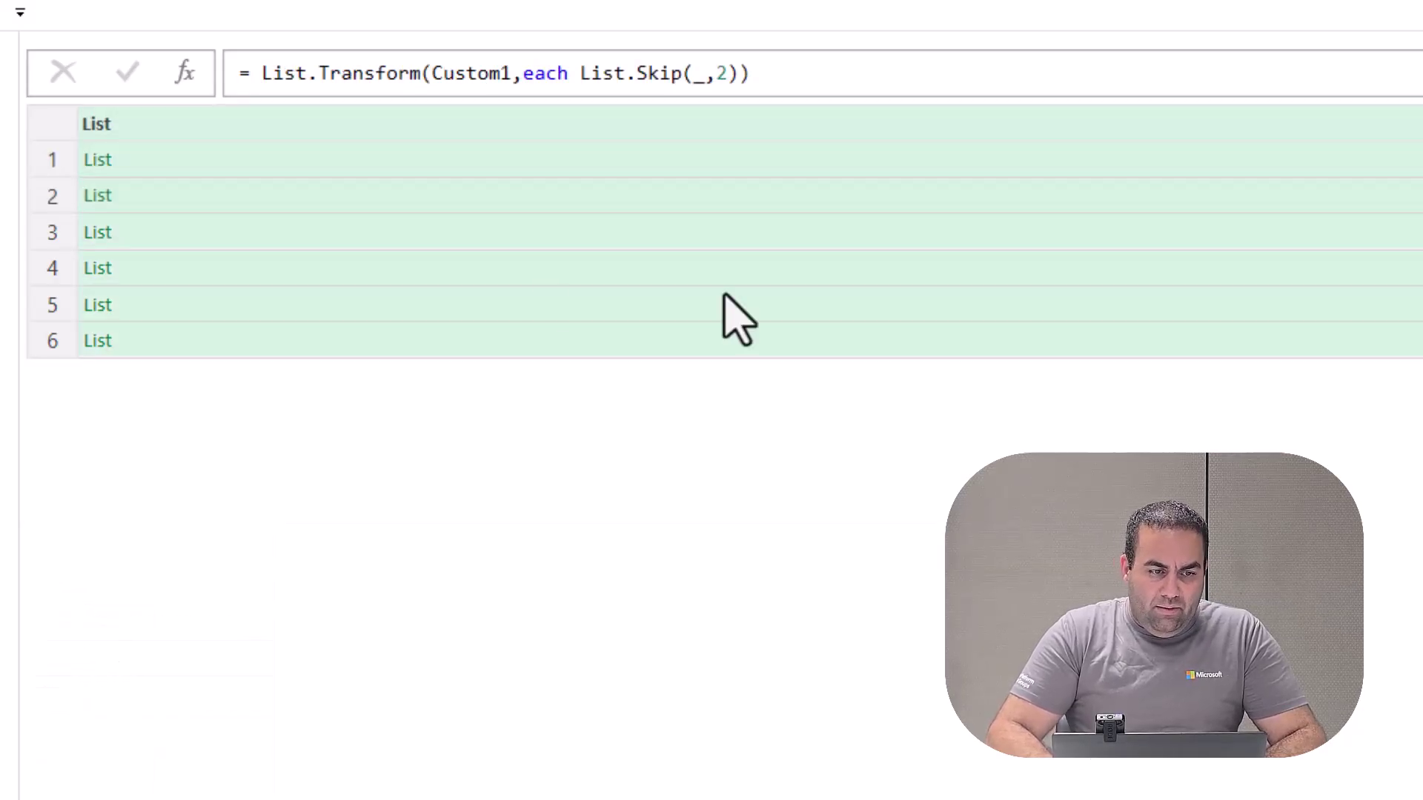
{"action": "left_click", "coordinate": [289, 159]}
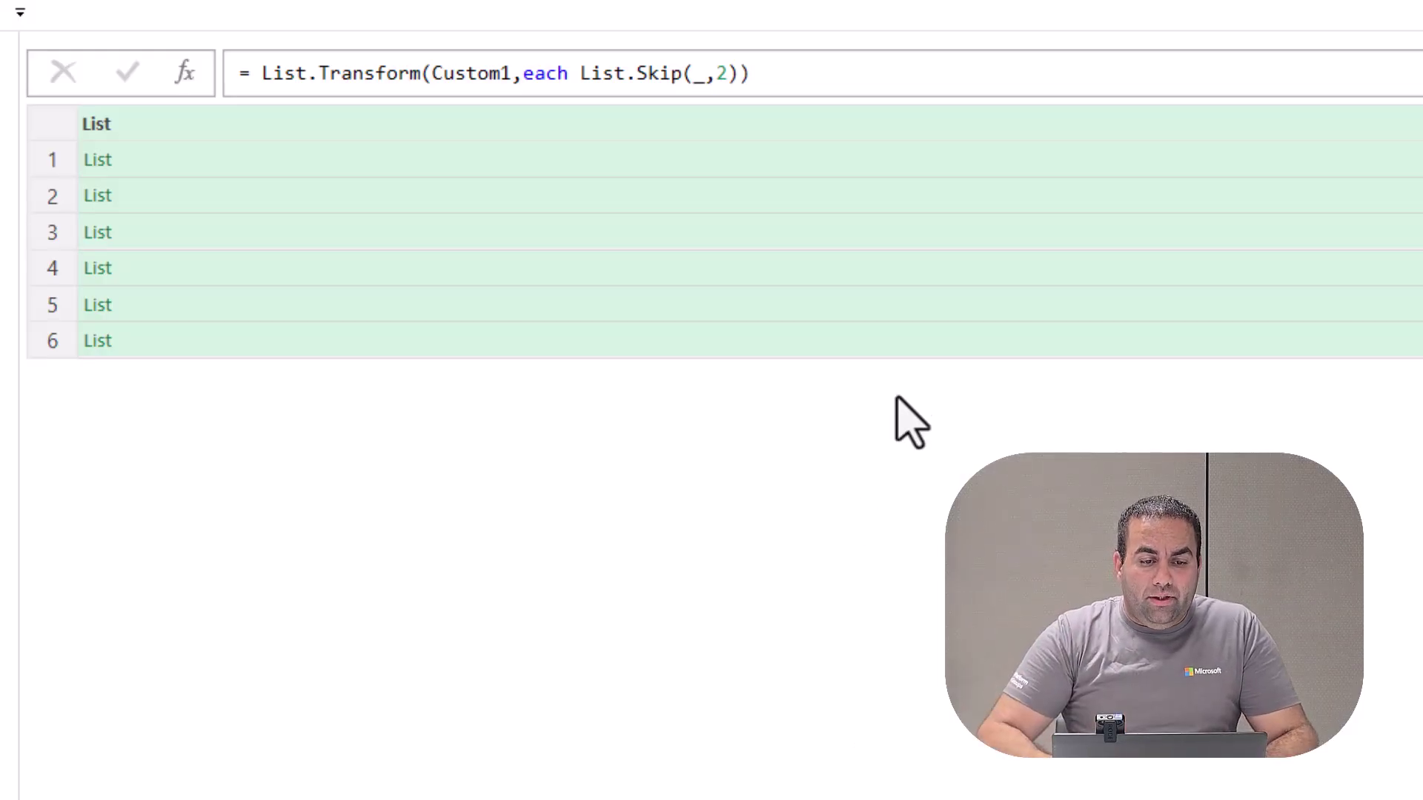
Step: Change List.Skip's count to each _=null, fixing the 'eahc' typo
{"action": "left_click", "coordinate": [724, 75]}
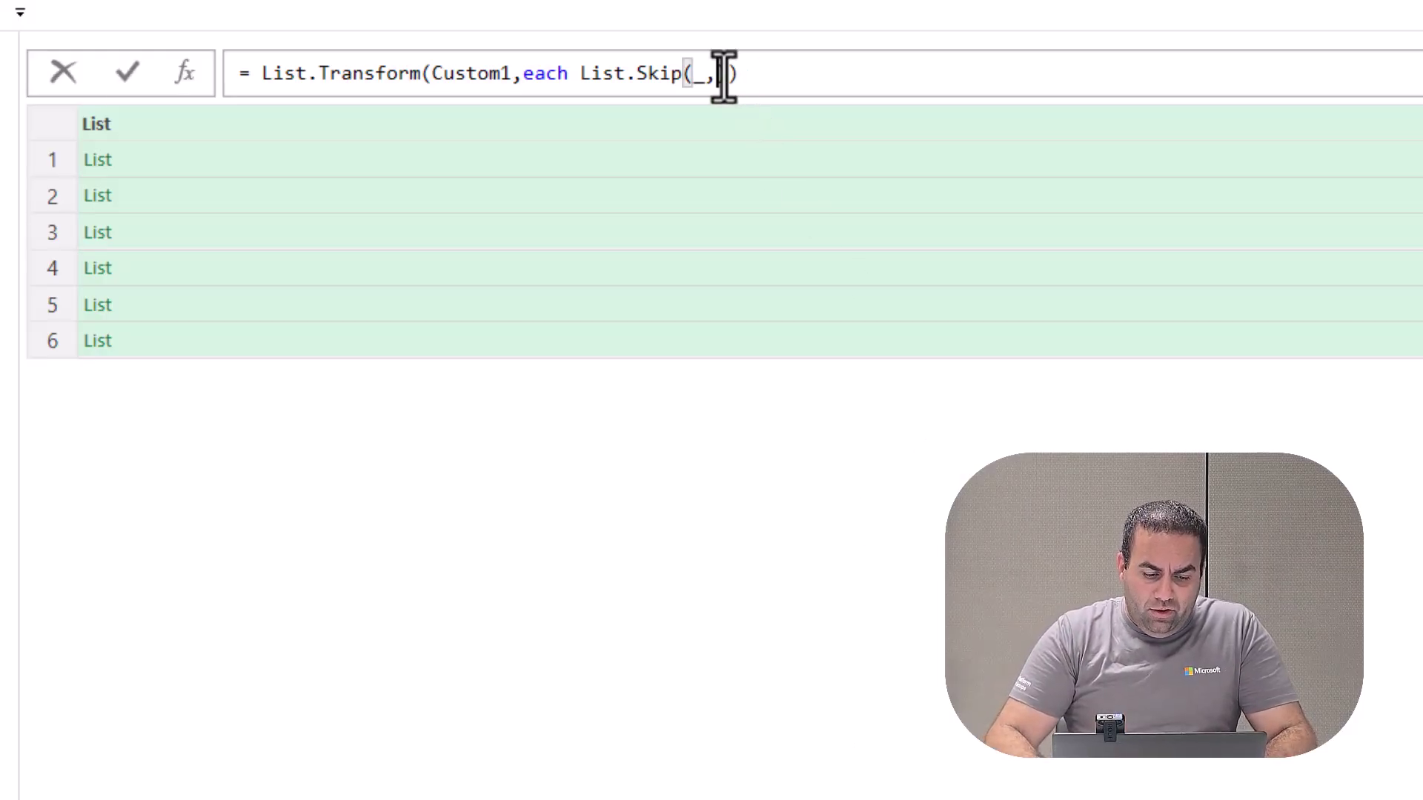
{"action": "type", "text": "eahc )_="}
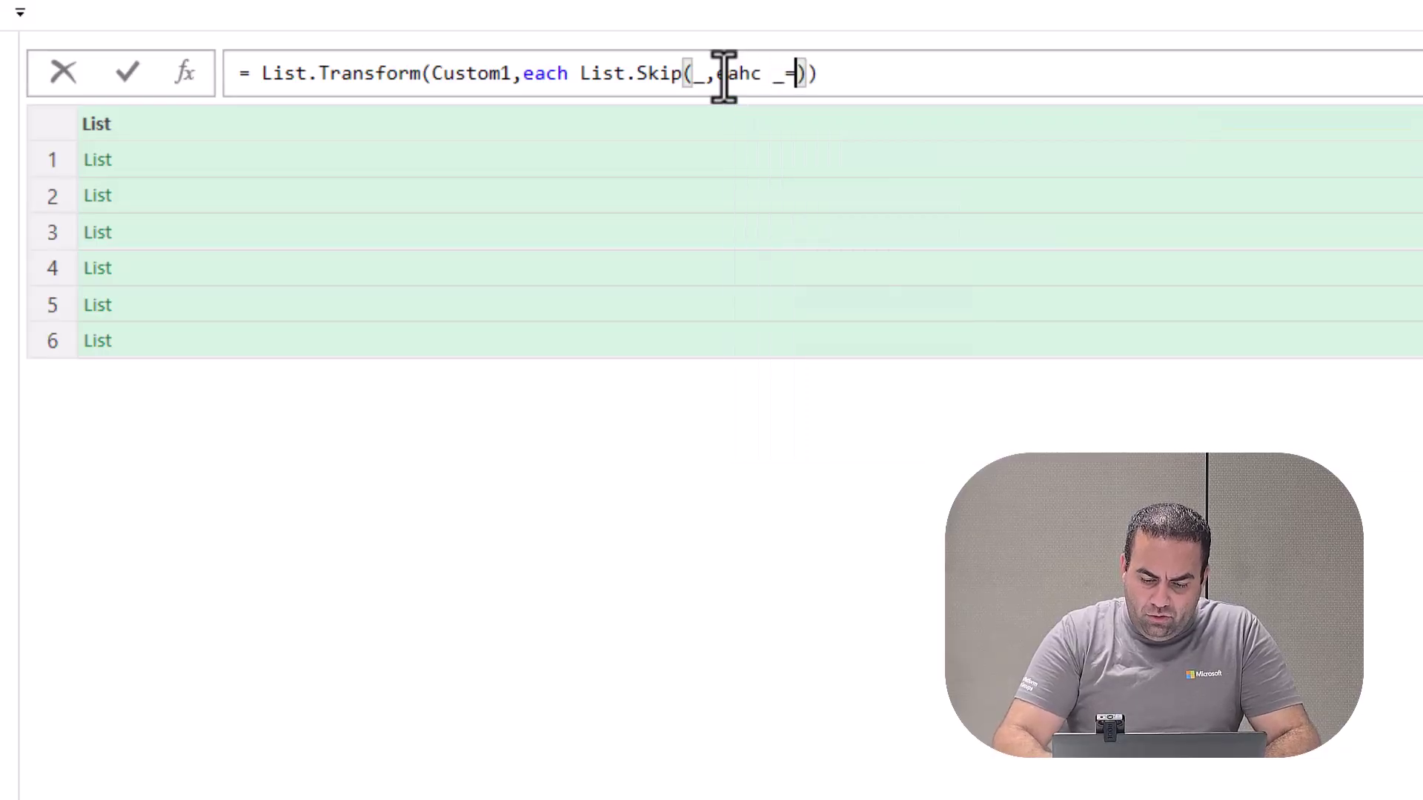
{"action": "type", "text": "null"}
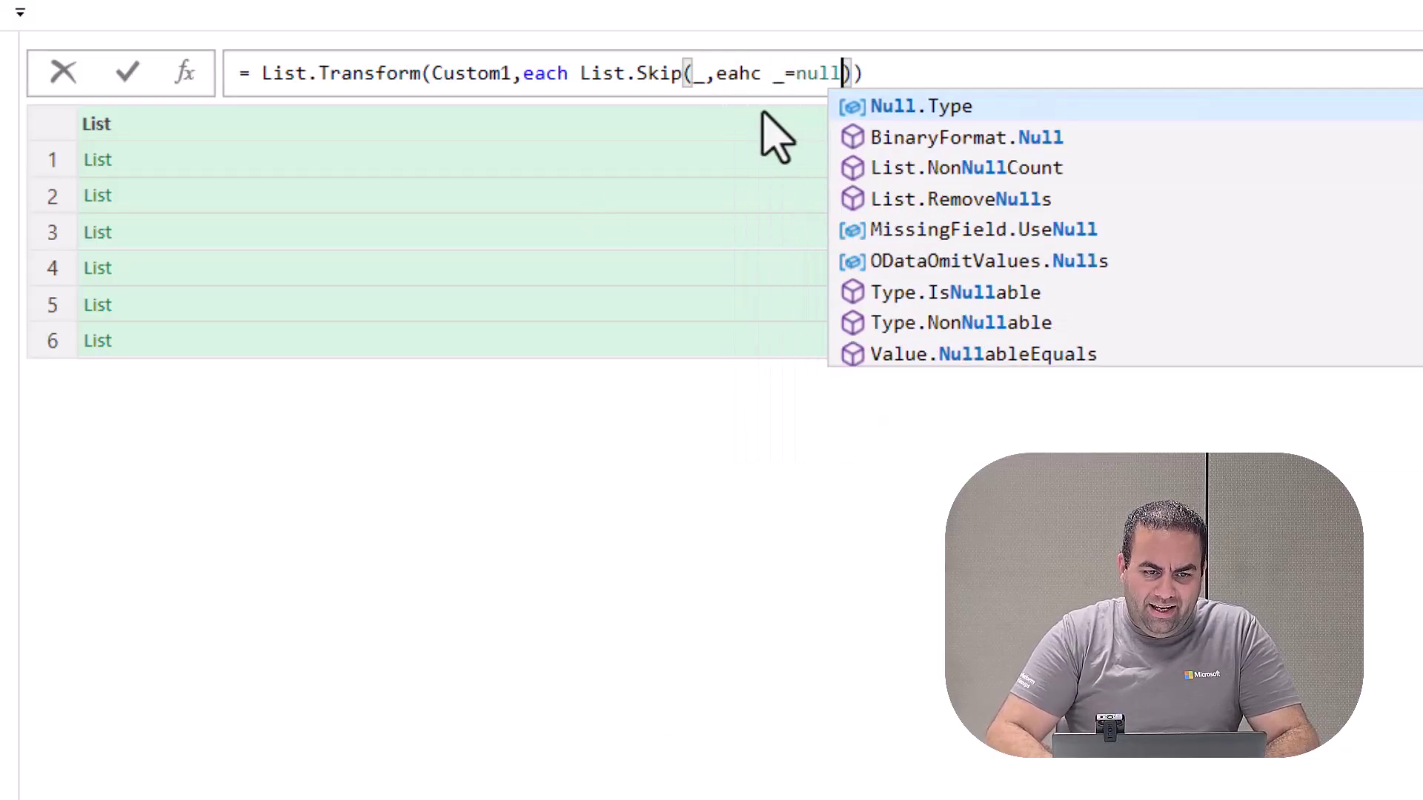
{"action": "double_click", "coordinate": [736, 75]}
{"action": "type", "text": "each"}
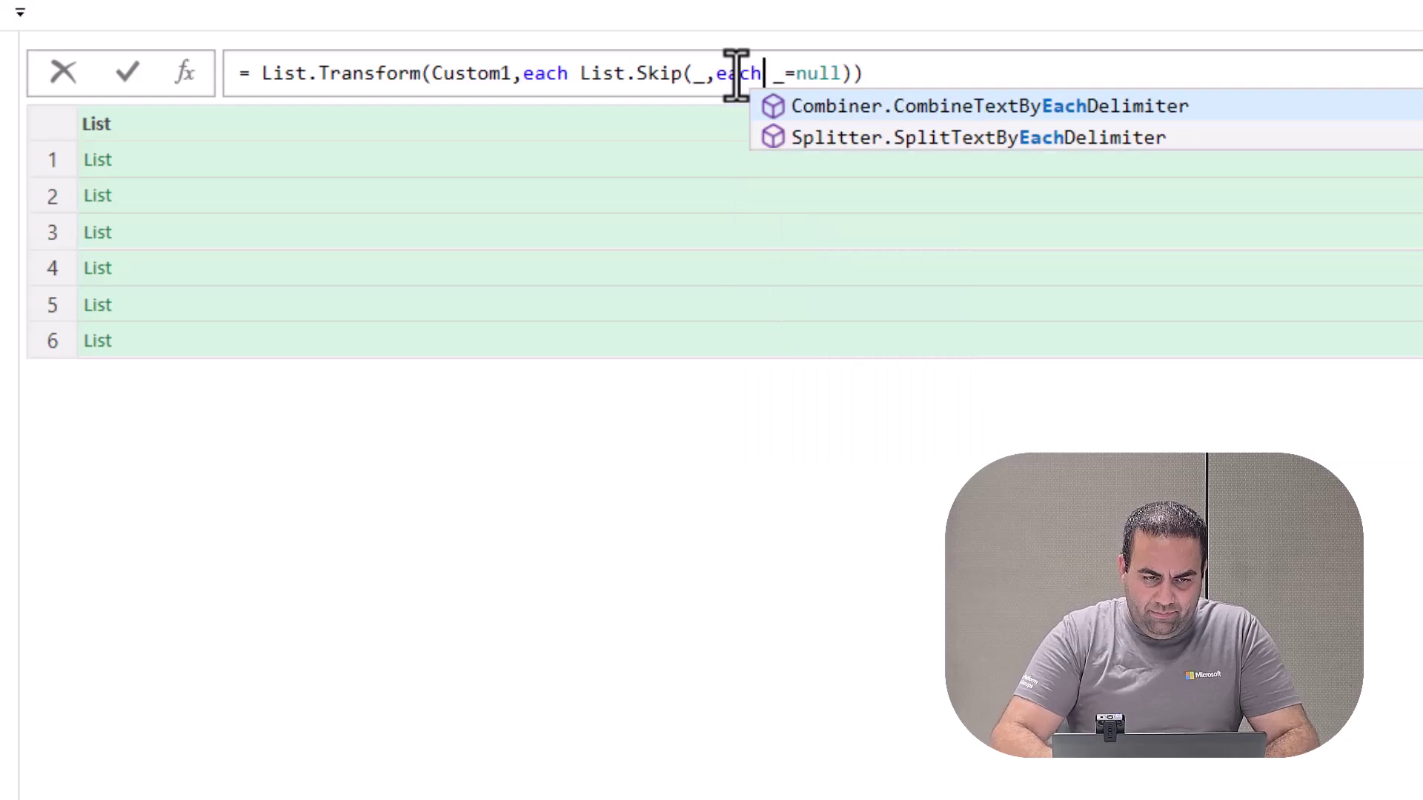
{"action": "key", "text": "Return"}
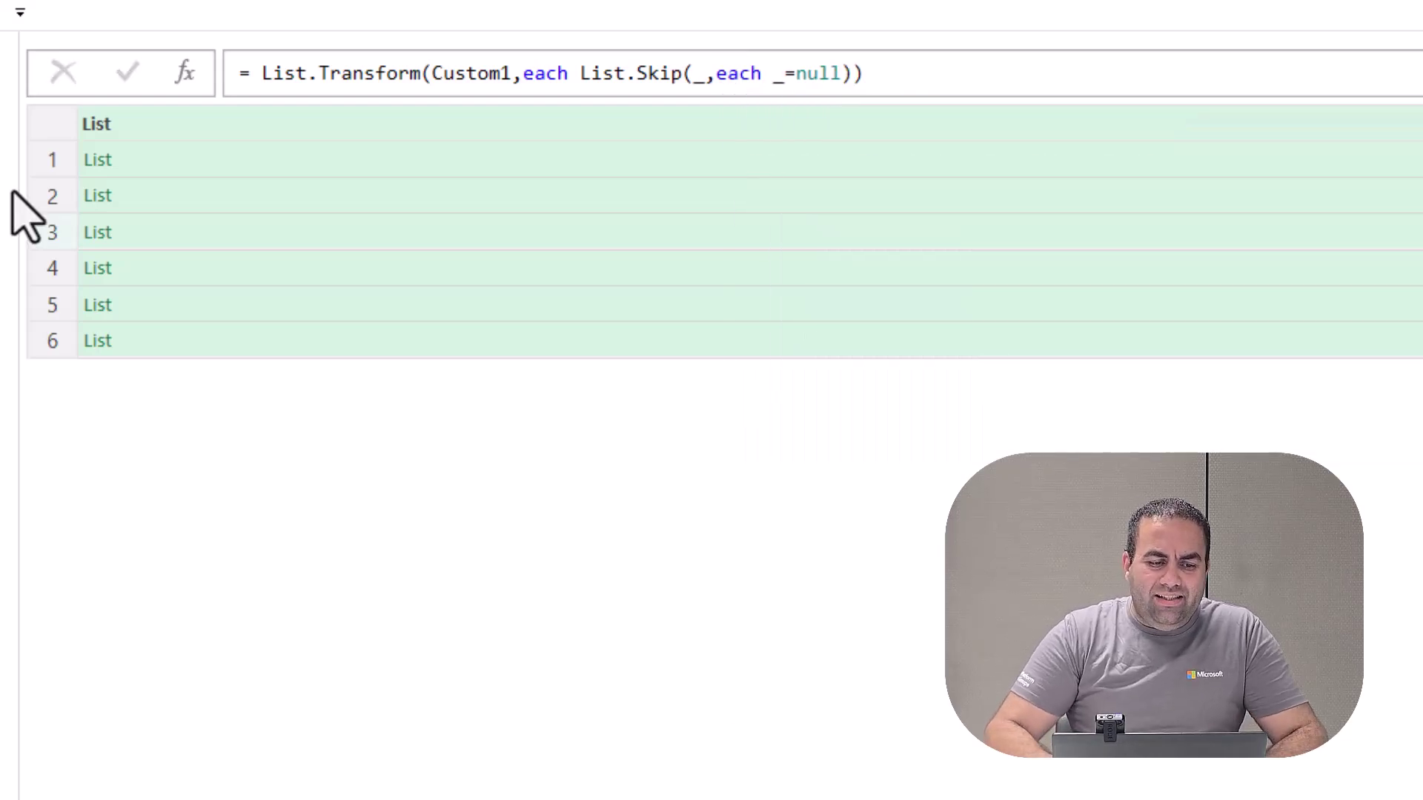
Step: Preview the row lists, each now starting at its first value such as Date
{"action": "left_click", "coordinate": [180, 156]}
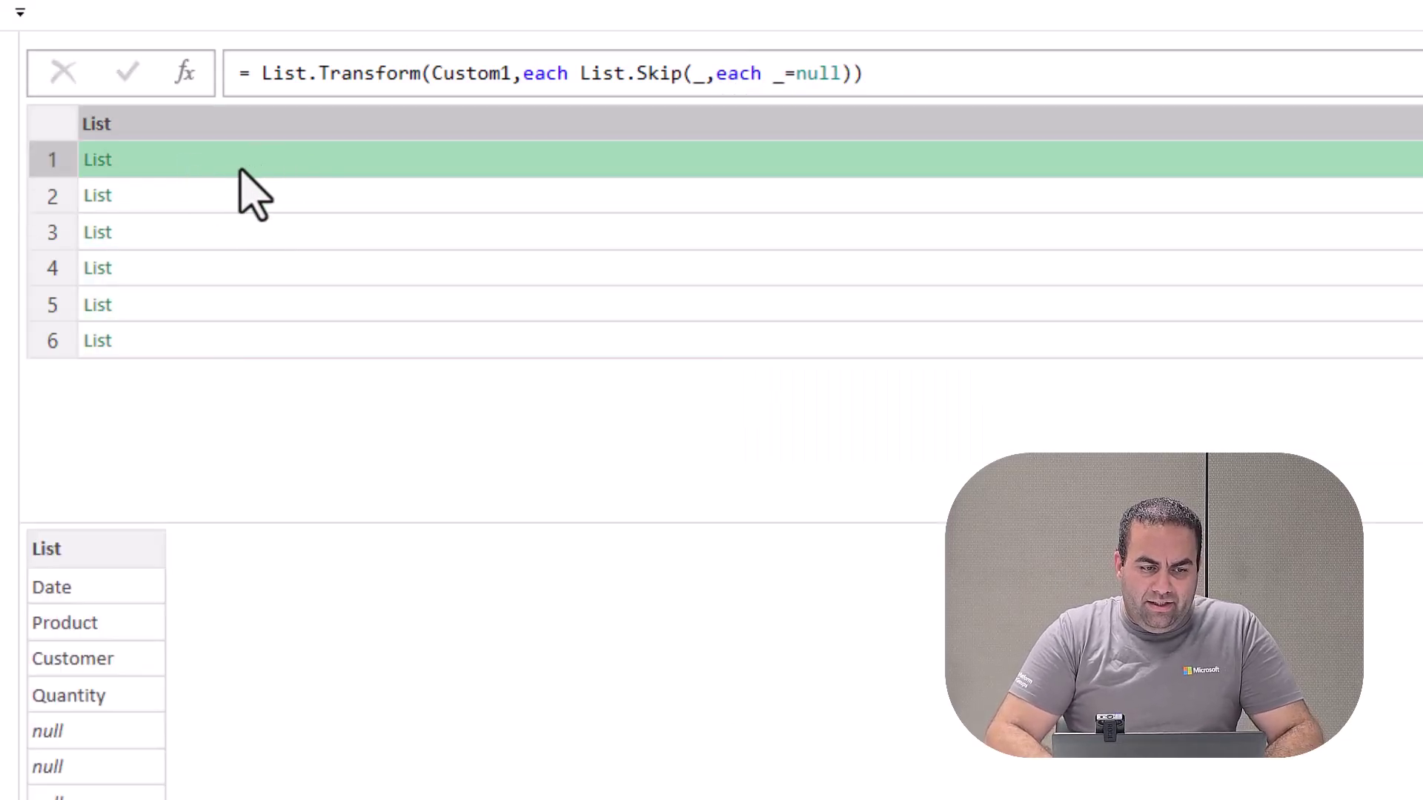
{"action": "left_click", "coordinate": [236, 207]}
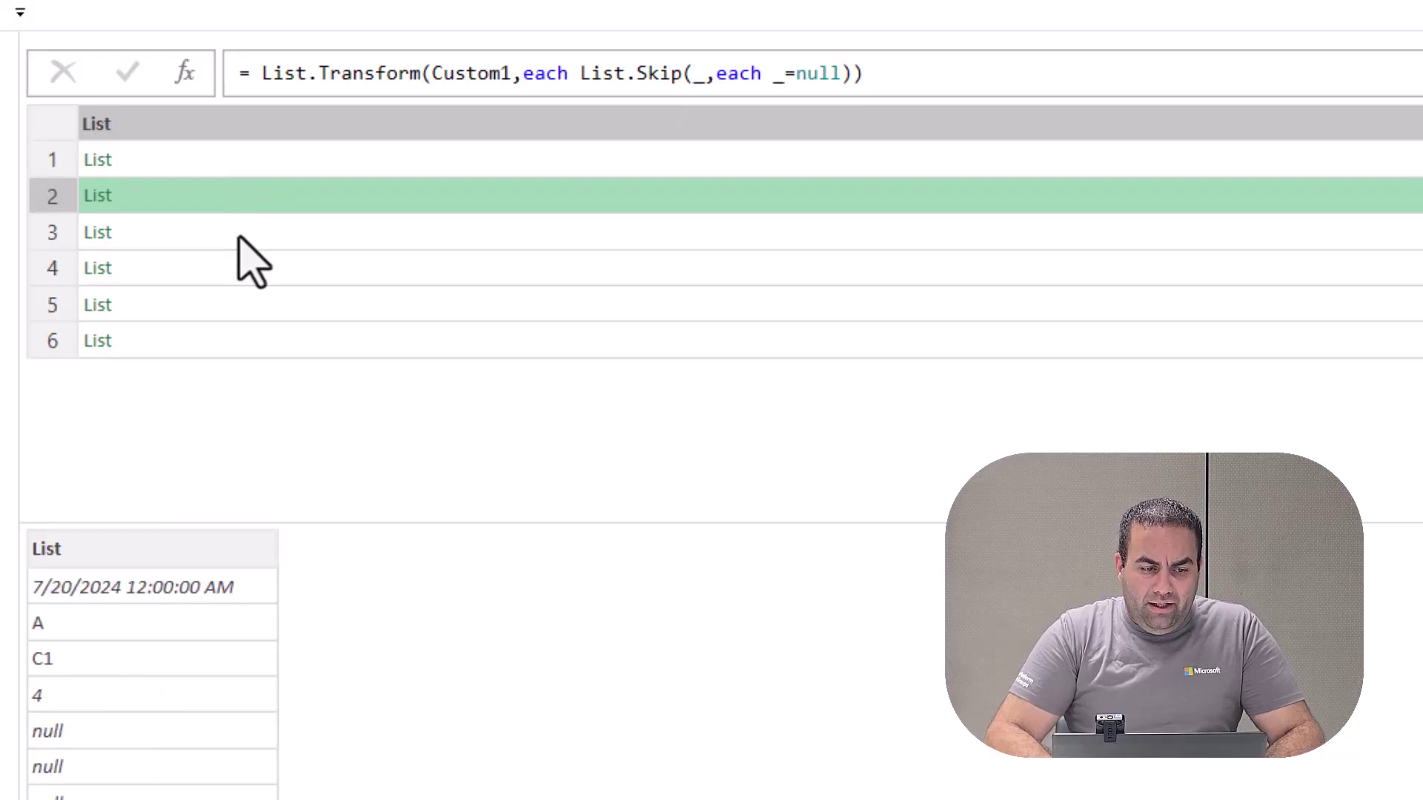
{"action": "left_click", "coordinate": [237, 236]}
{"action": "left_click", "coordinate": [246, 271]}
{"action": "left_click", "coordinate": [250, 307]}
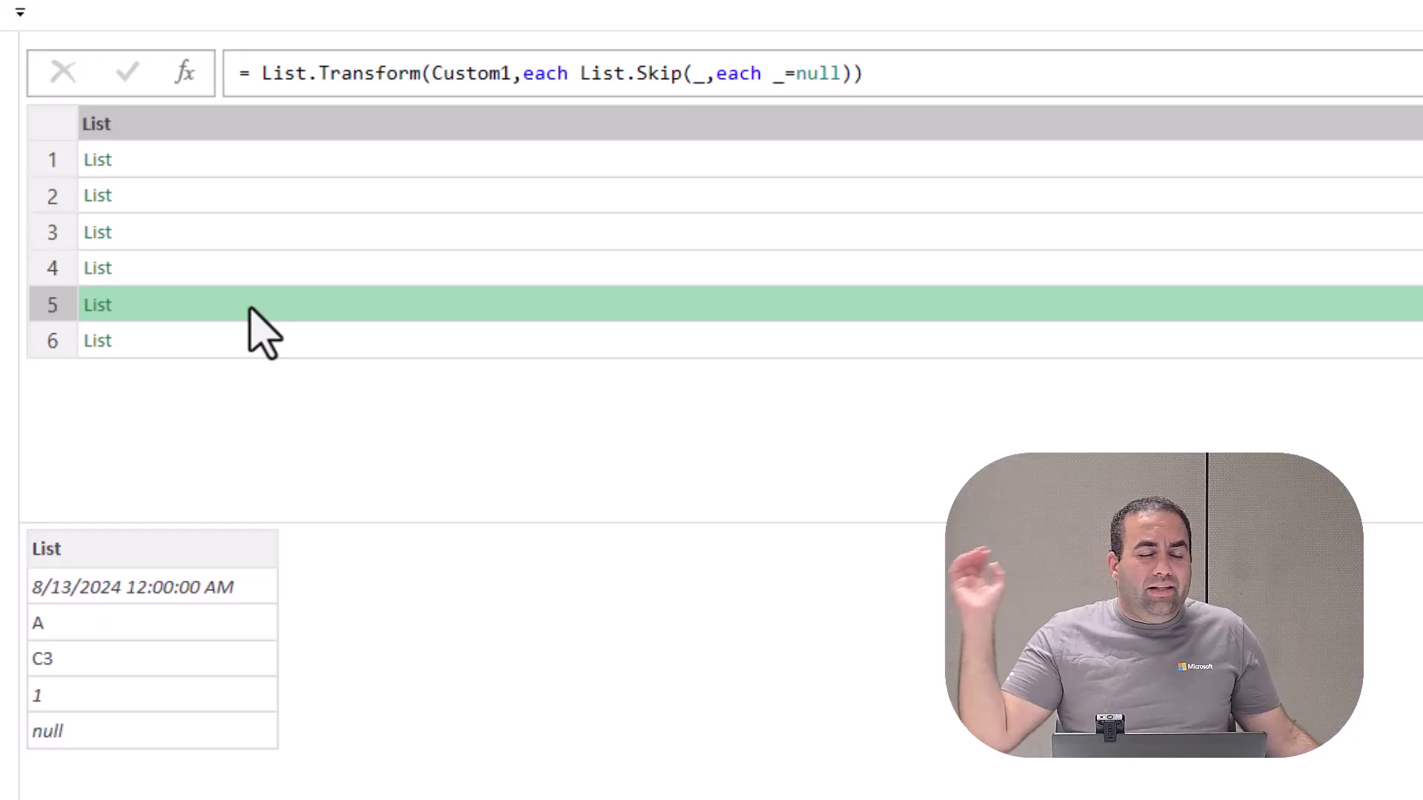
{"action": "left_click", "coordinate": [641, 662]}
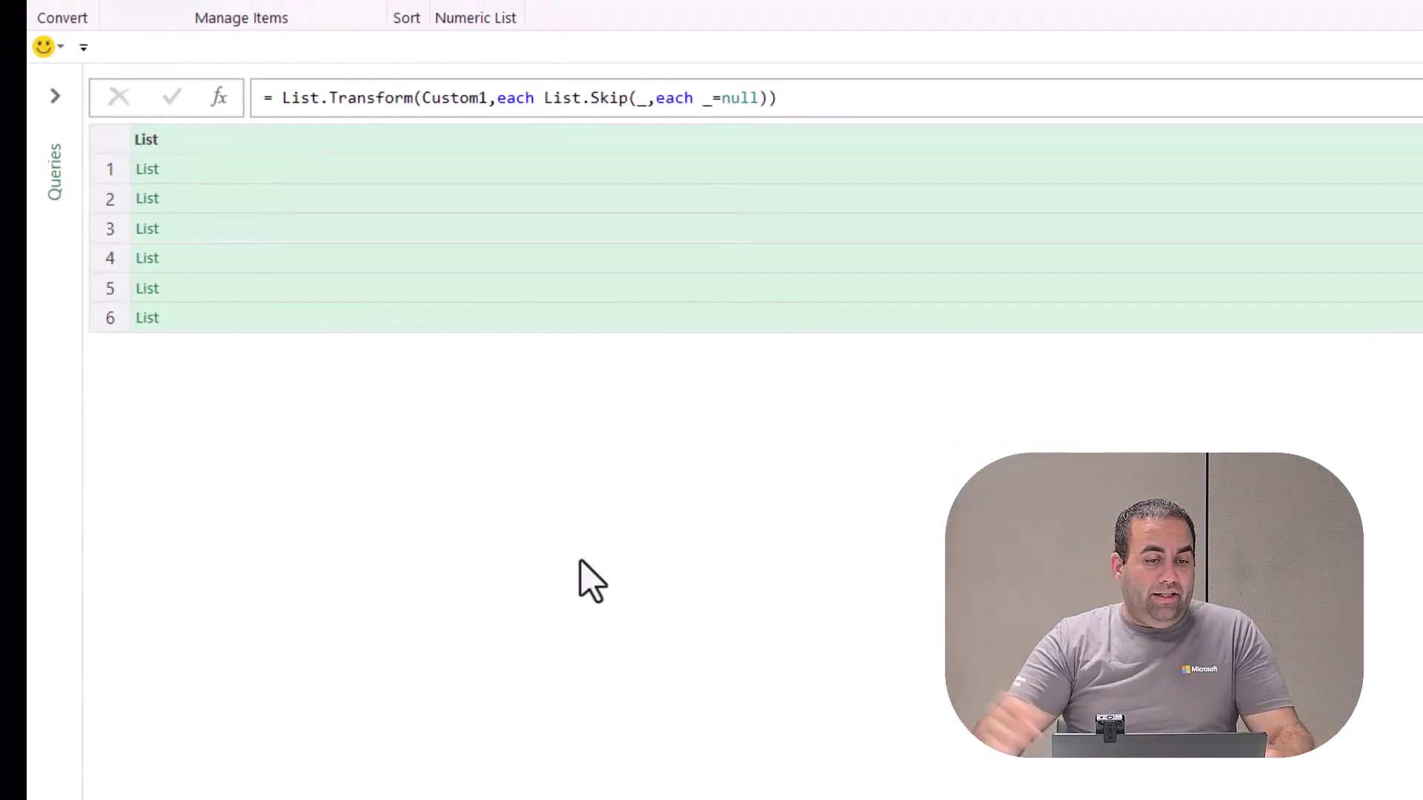
{"action": "left_click", "coordinate": [204, 170]}
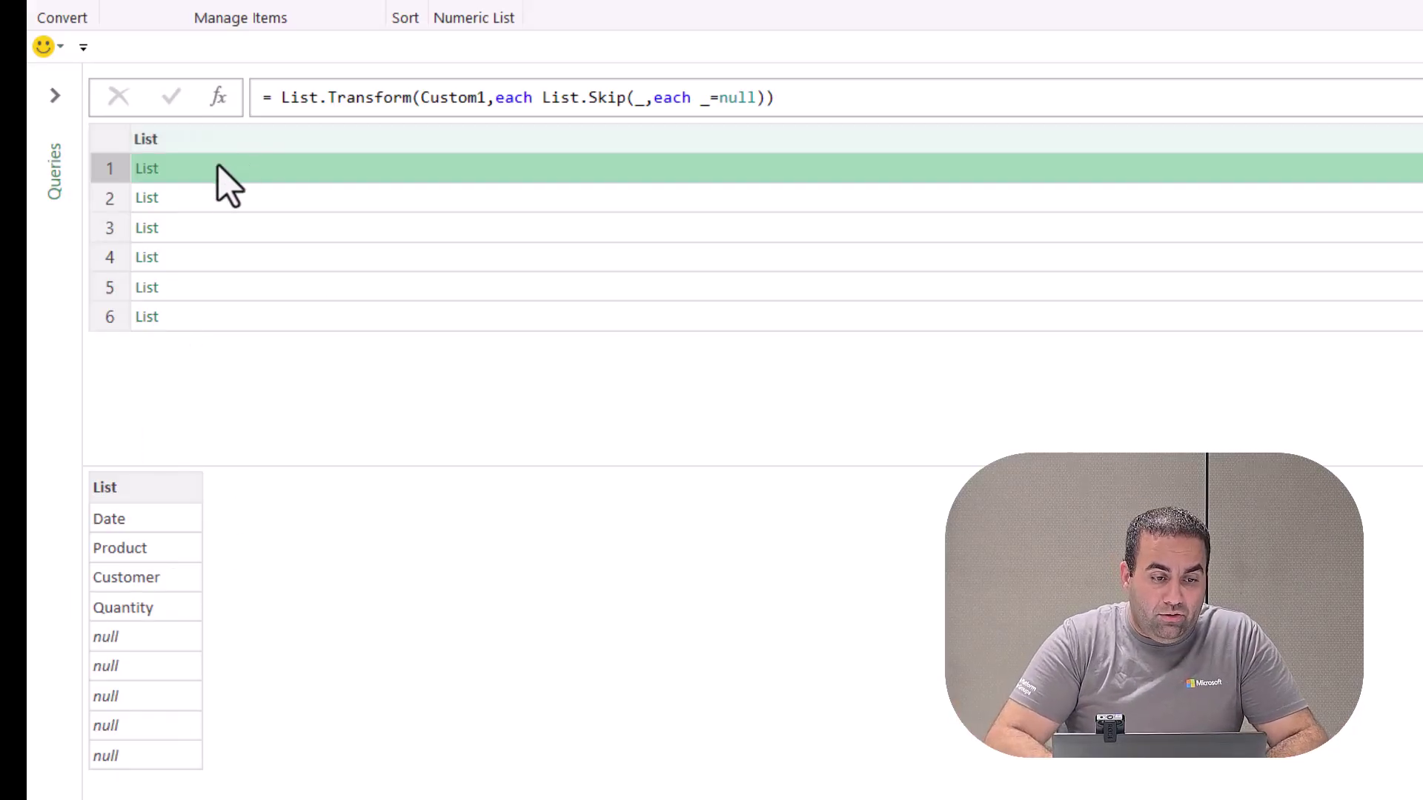
{"action": "left_click", "coordinate": [215, 205]}
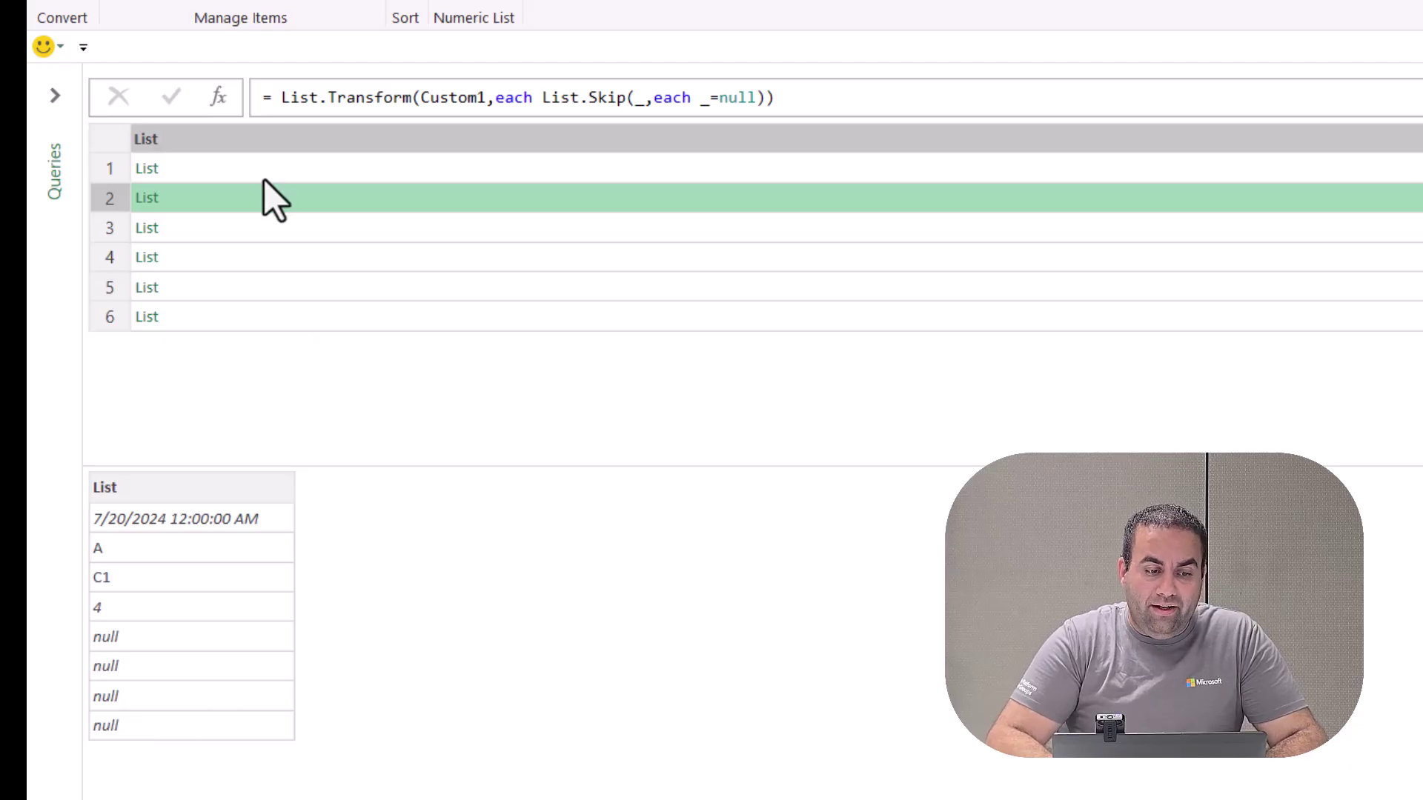
{"action": "left_click", "coordinate": [261, 226]}
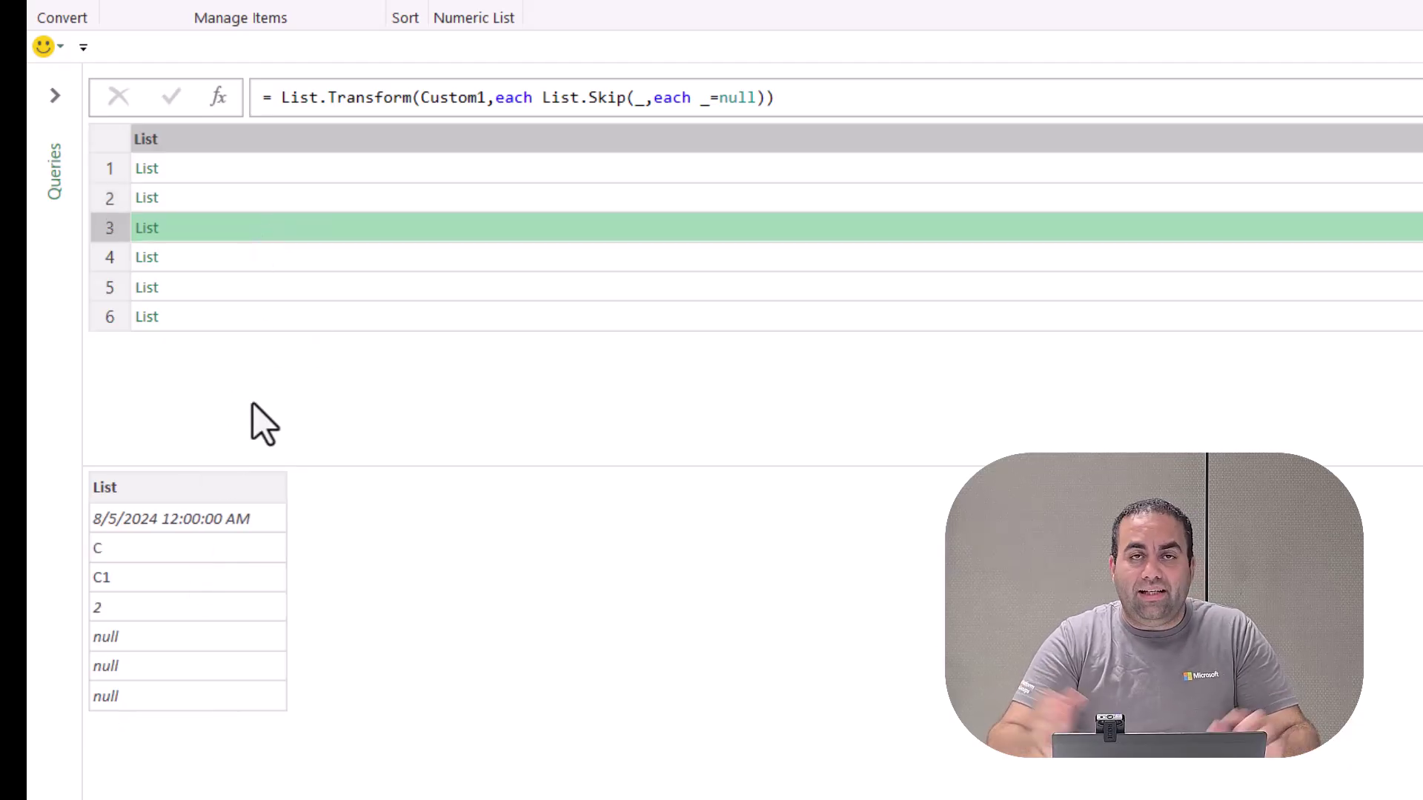
{"action": "left_click", "coordinate": [318, 174]}
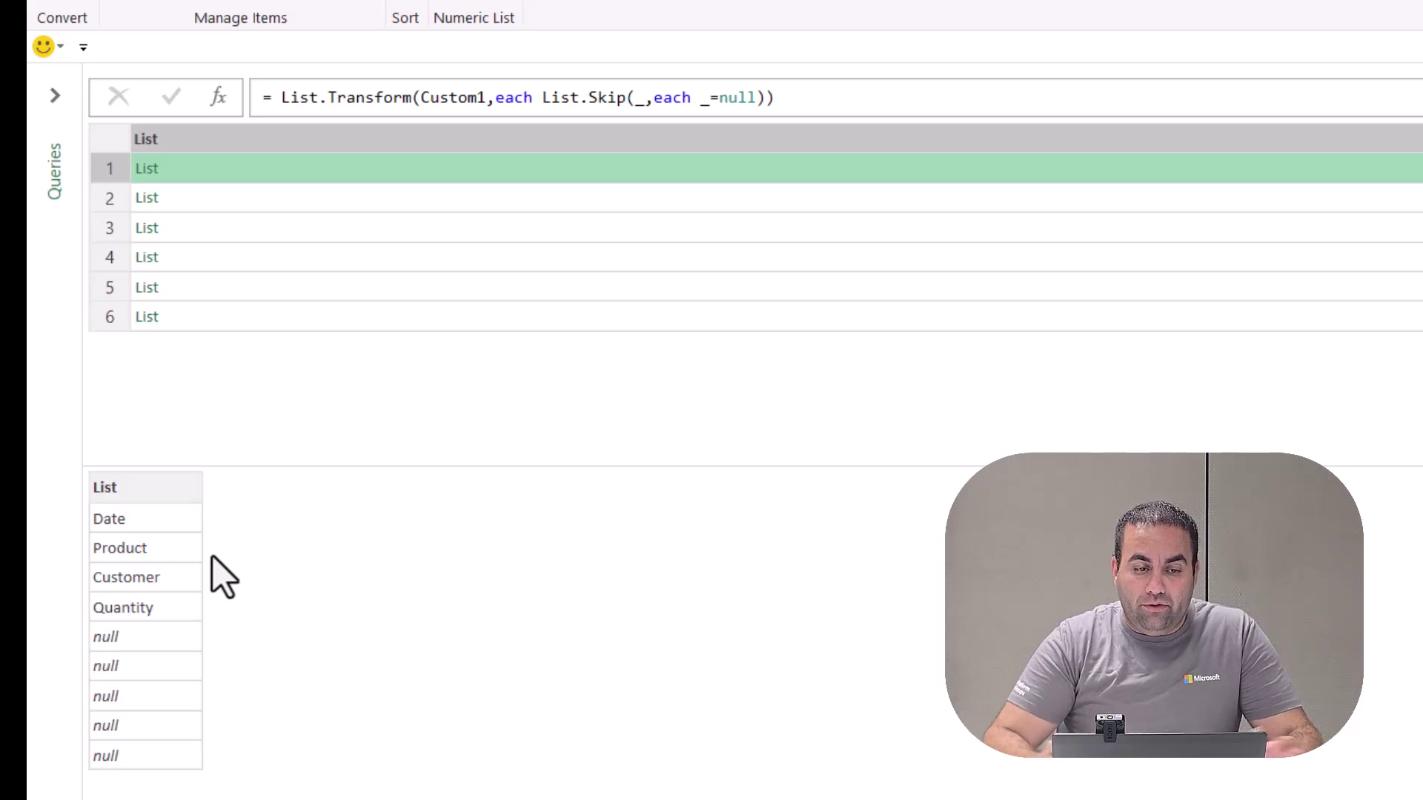
{"action": "left_click", "coordinate": [543, 100]}
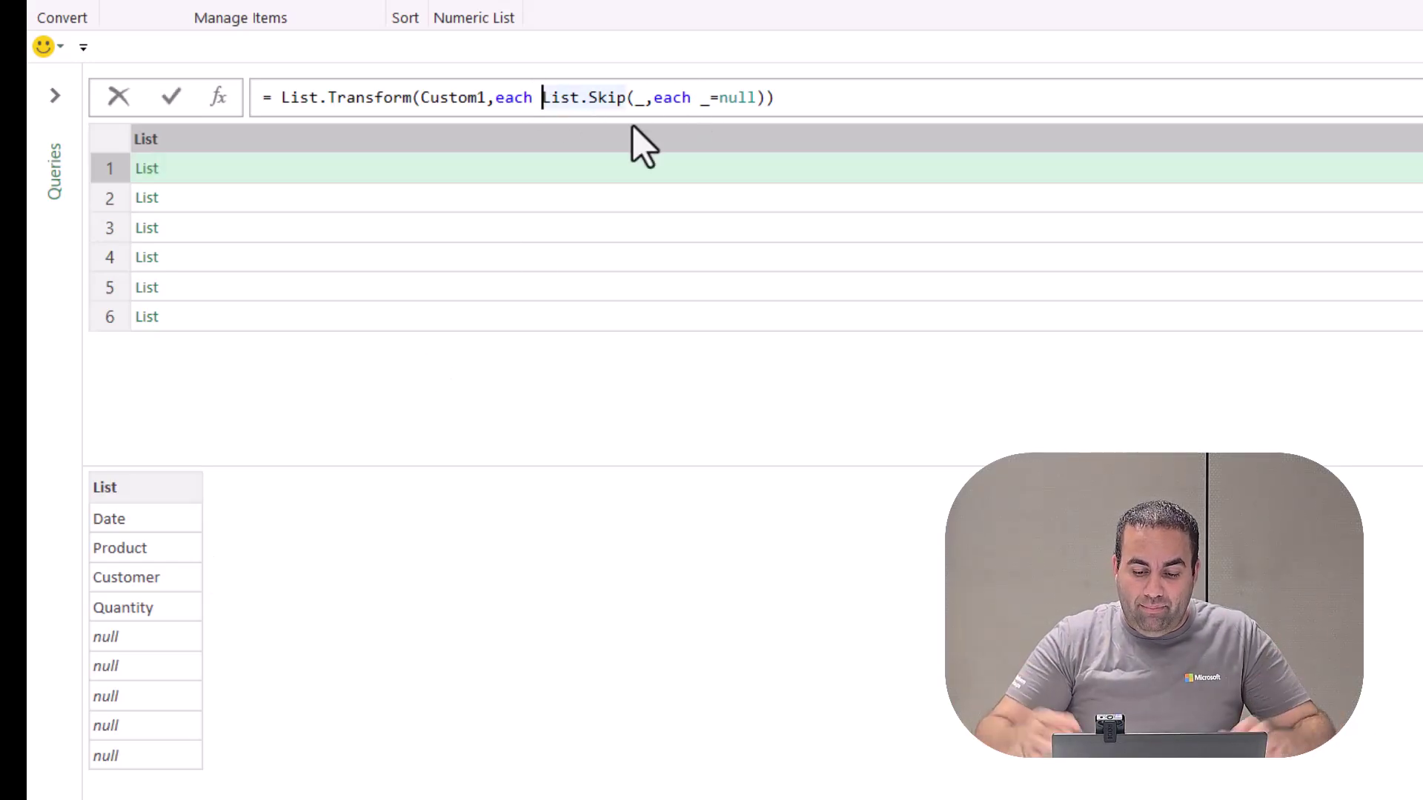
Step: Wrap the List.Skip expression in List.FirstN(…, 4) so each row's list keeps four values
{"action": "type", "text": "("}
{"action": "key", "text": "Left"}
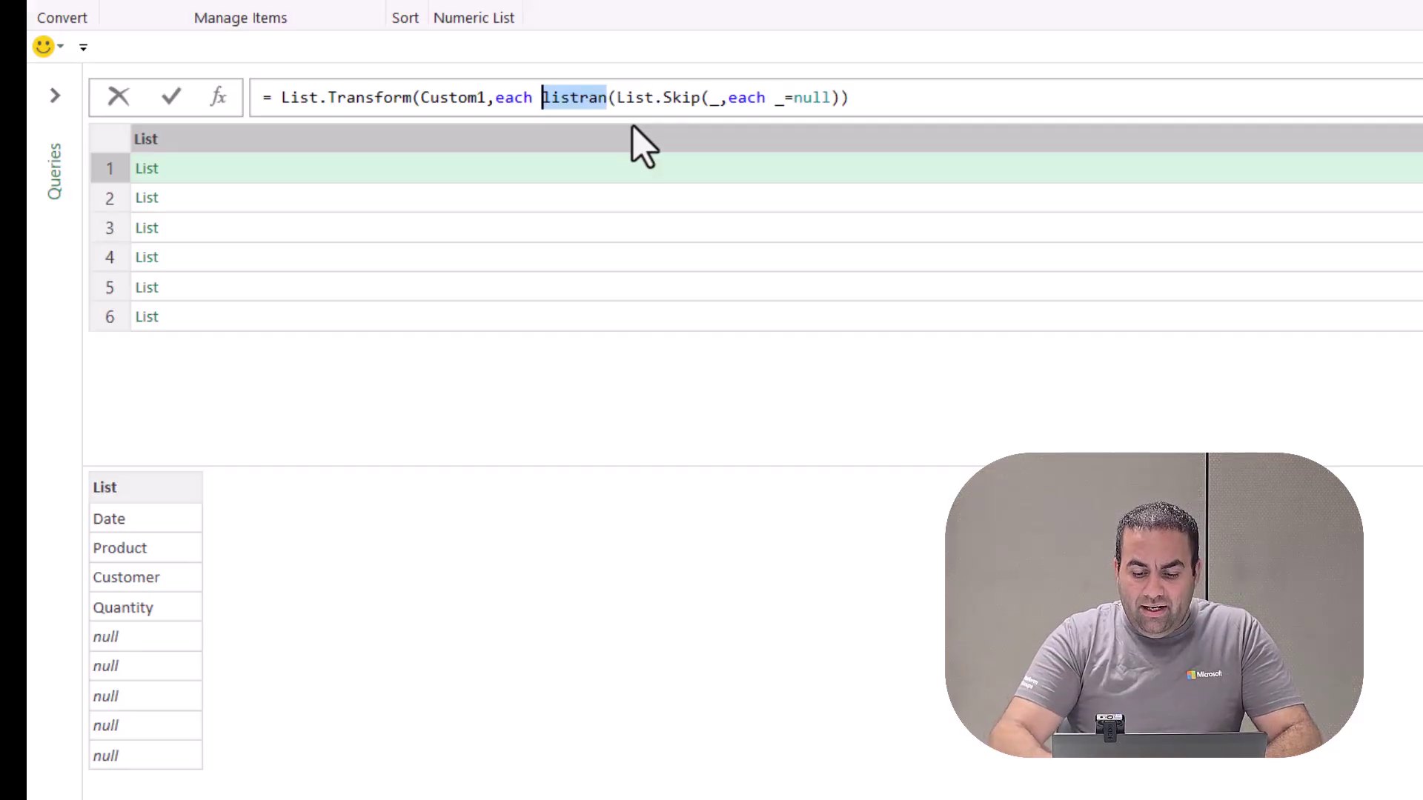
{"action": "type", "text": "ListFIrs"}
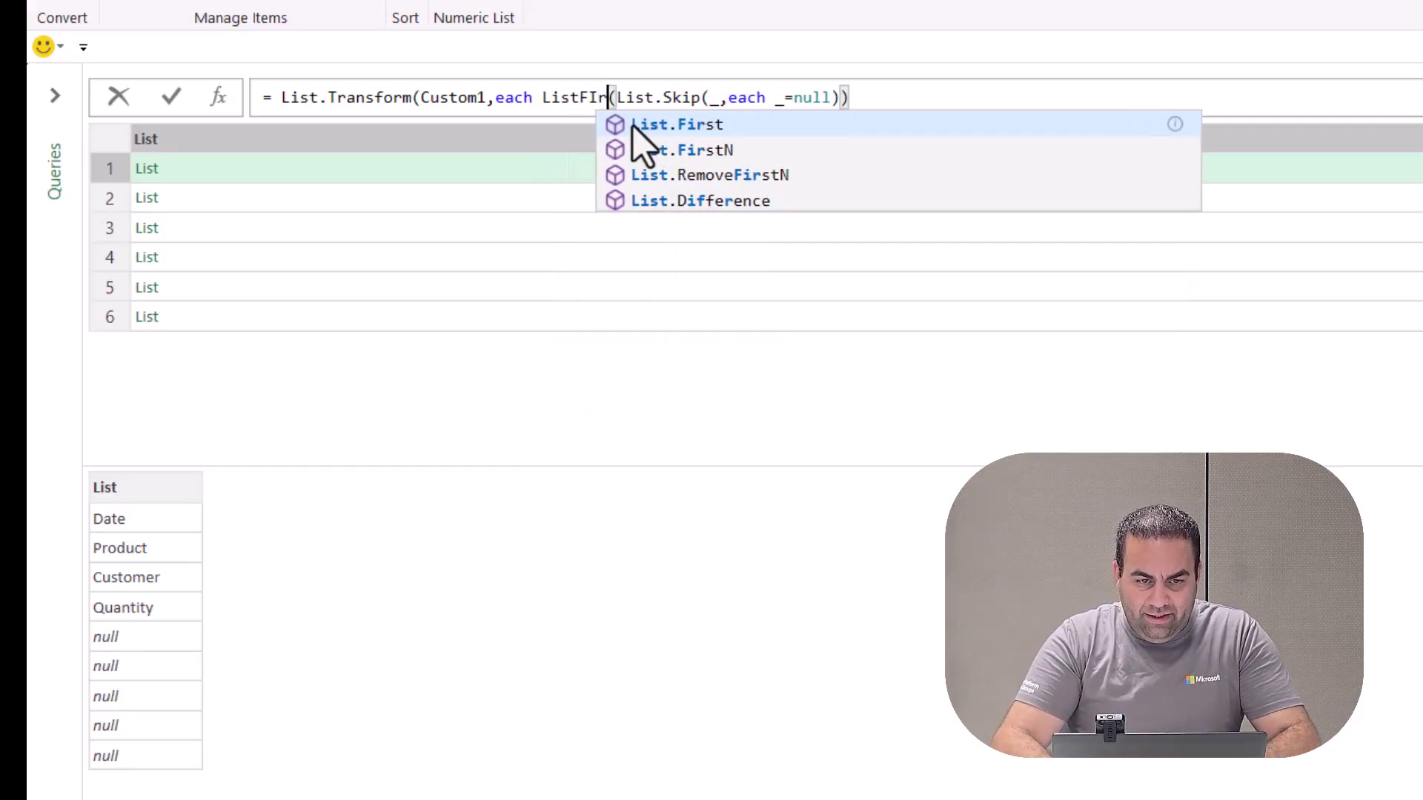
{"action": "key", "text": "Down"}
{"action": "key", "text": "Tab"}
{"action": "key", "text": "ctrl+Right"}
{"action": "key", "text": "ctrl+Right"}
{"action": "key", "text": "ctrl+Right"}
{"action": "key", "text": "ctrl+Right"}
{"action": "key", "text": "ctrl+Right"}
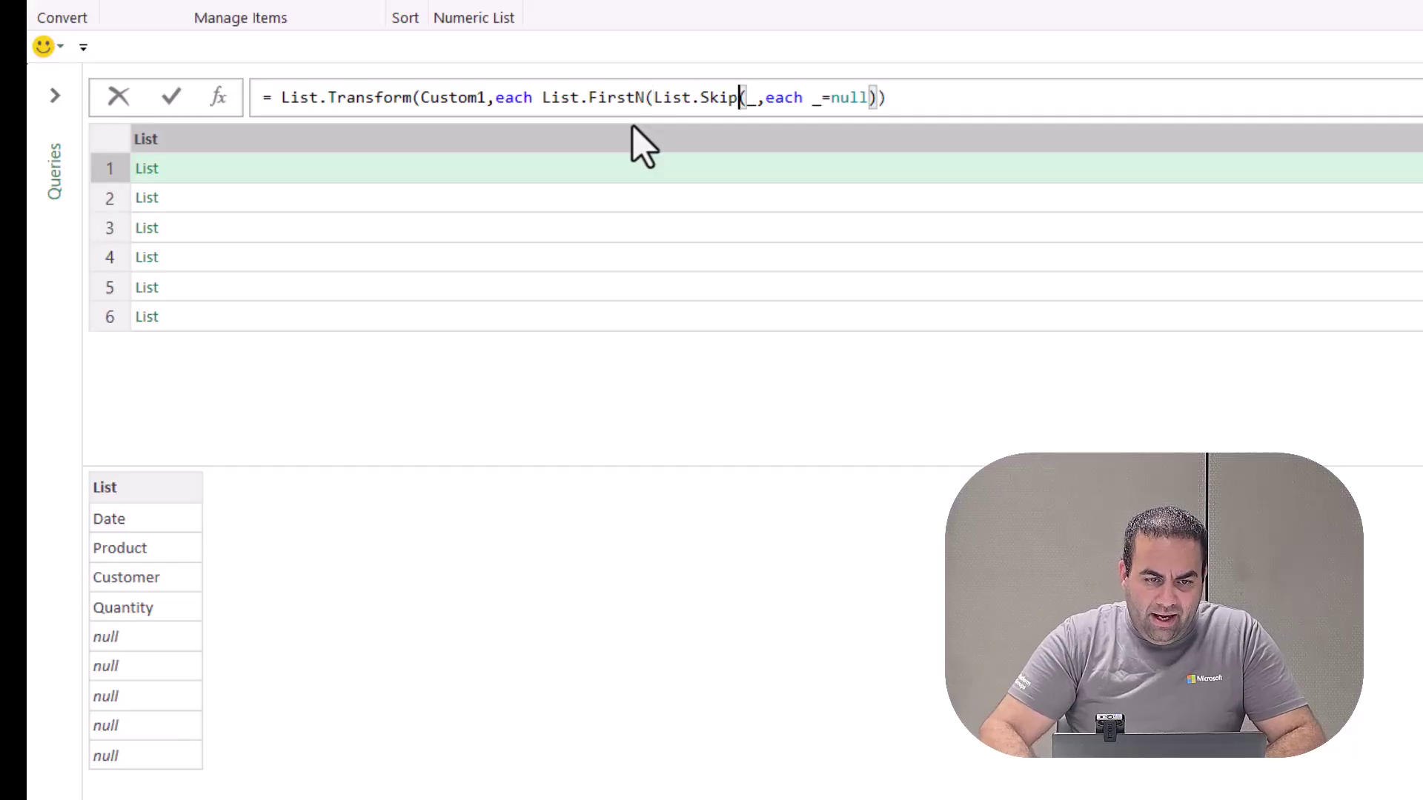
{"action": "key", "text": "Right"}
{"action": "key", "text": "Right"}
{"action": "key", "text": "Right"}
{"action": "key", "text": "Right"}
{"action": "key", "text": "Right"}
{"action": "key", "text": "Right"}
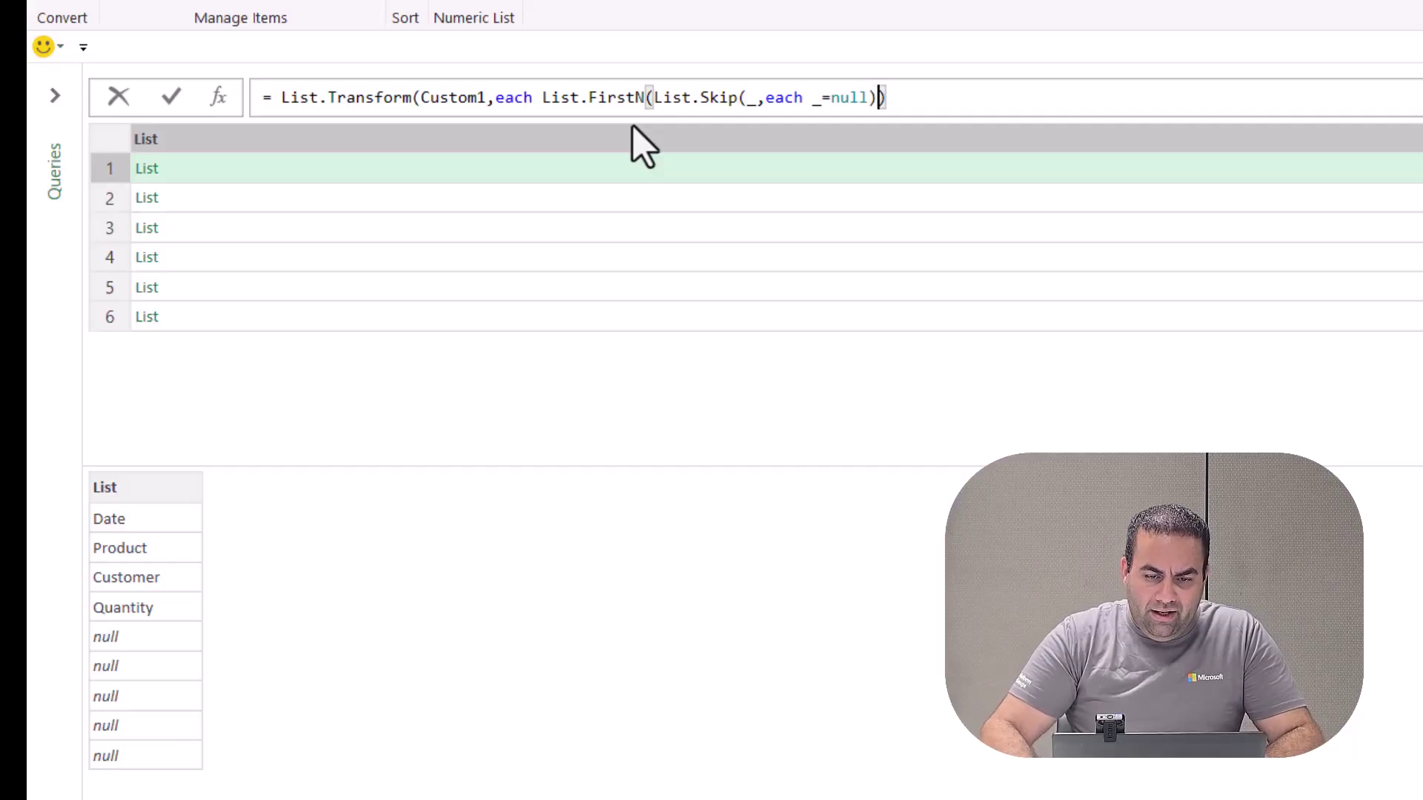
{"action": "type", "text": ",4)"}
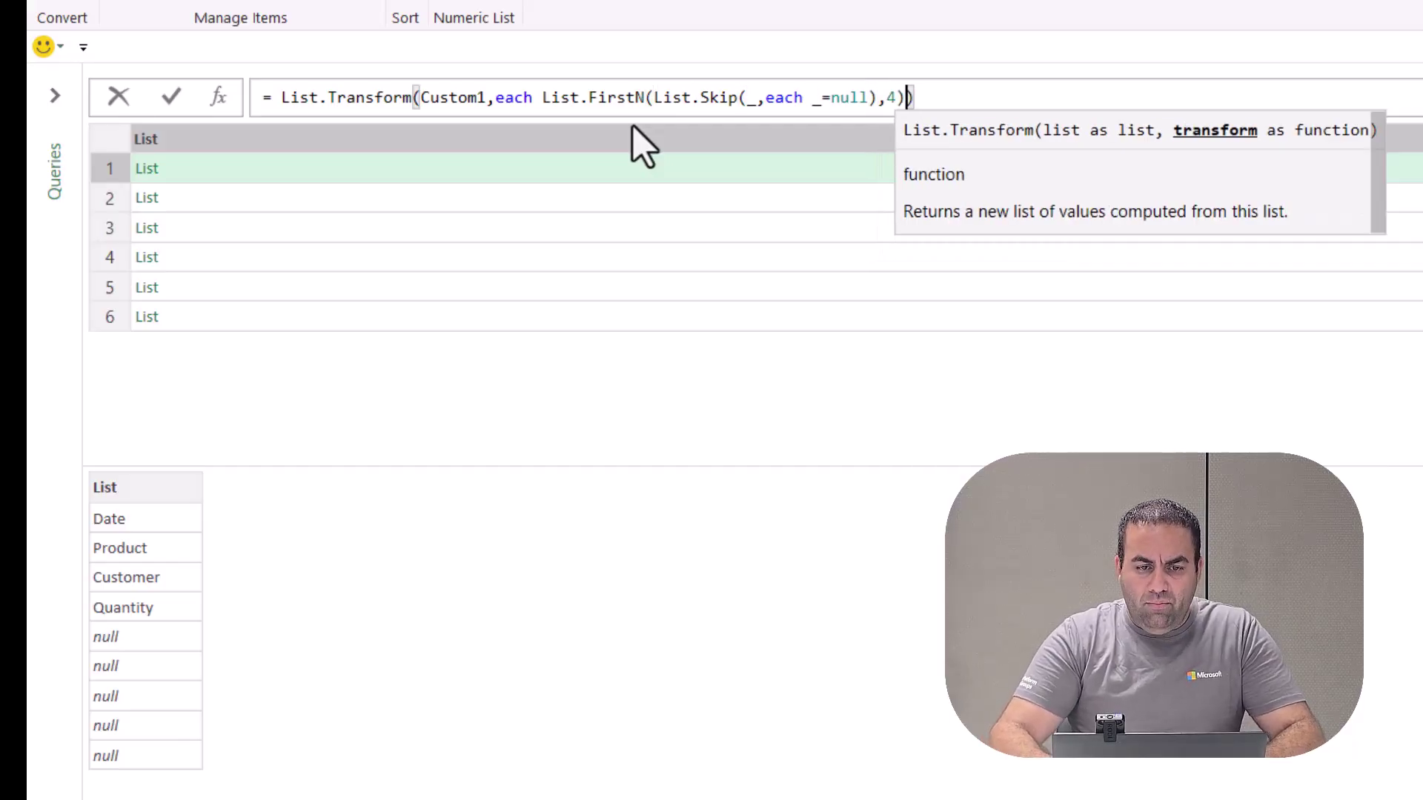
{"action": "key", "text": "Return"}
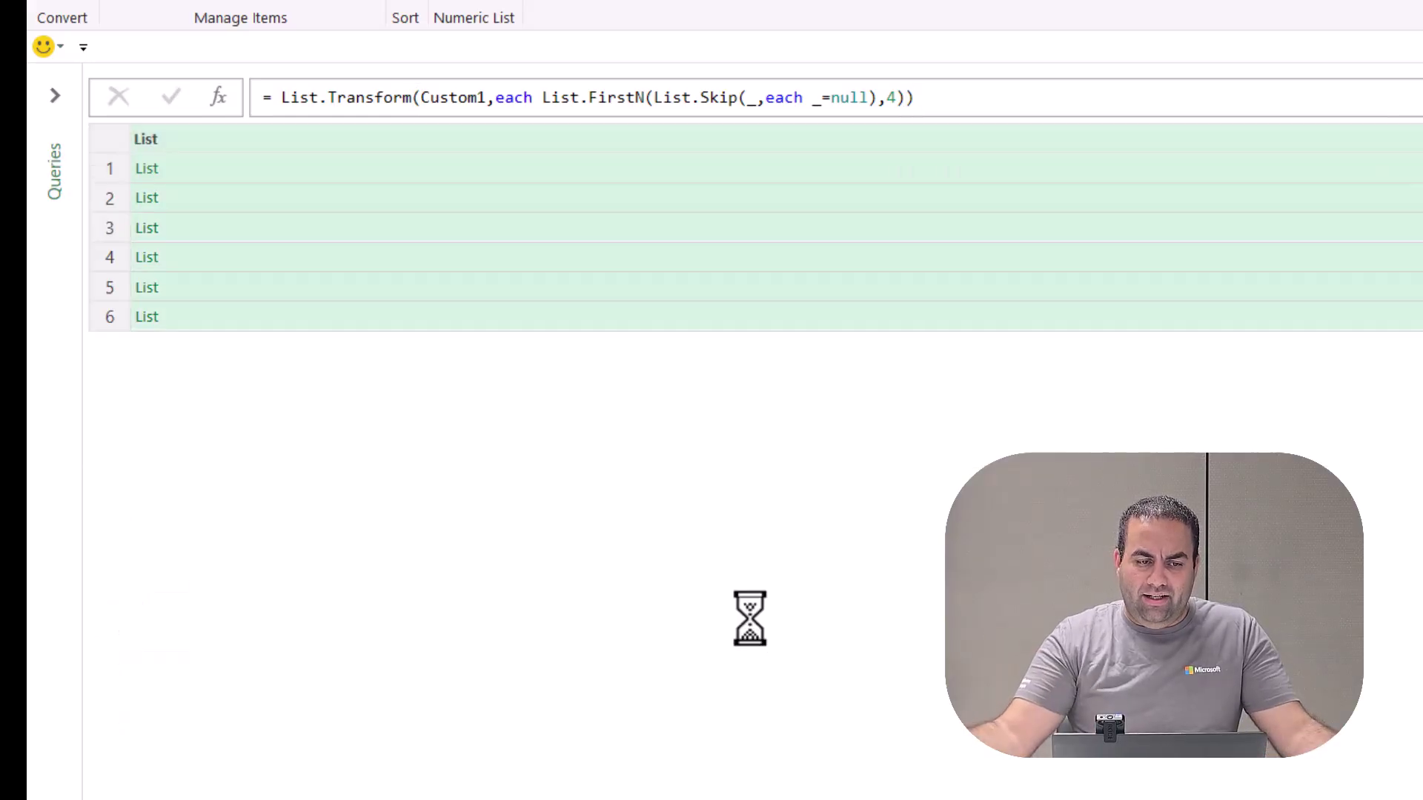
Step: Preview the row lists to check four values each, e.g. 9/5/2024, B, null, 8
{"action": "left_click", "coordinate": [314, 182]}
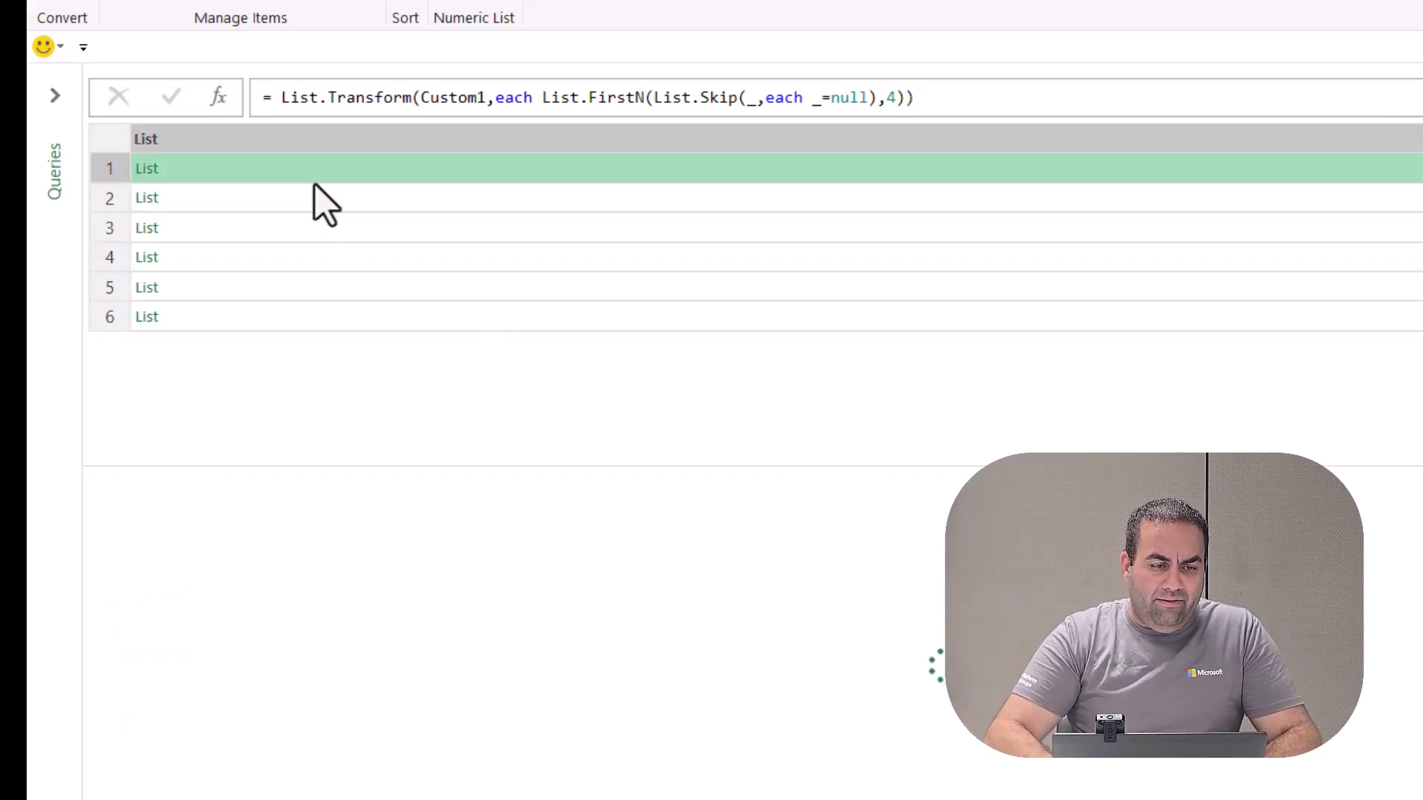
{"action": "left_click", "coordinate": [222, 203]}
{"action": "left_click", "coordinate": [221, 227]}
{"action": "left_click", "coordinate": [218, 264]}
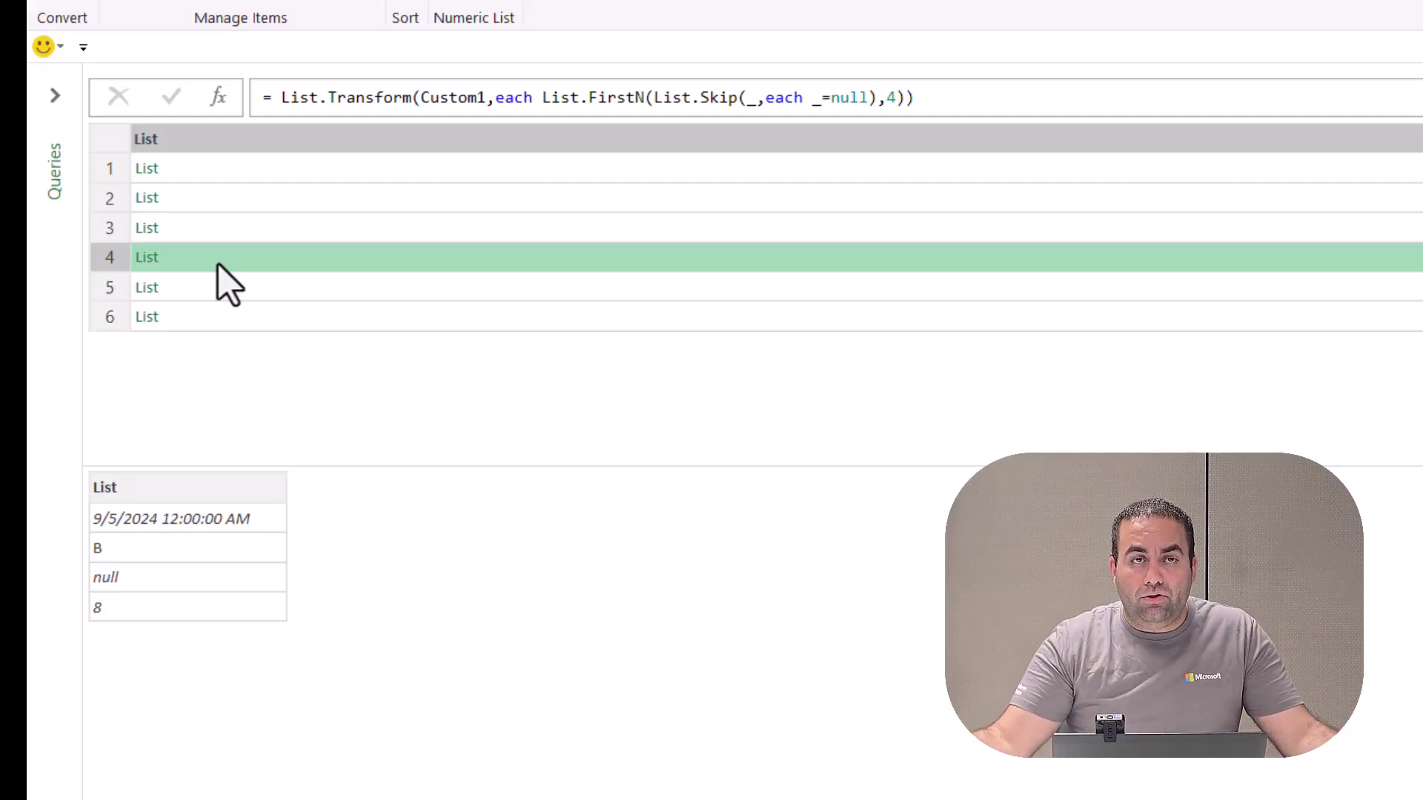
Step: Add a Table.FromRows(Custom2) step and promote the first row to Date, Product, Customer, Quantity headers
{"action": "left_click", "coordinate": [219, 100]}
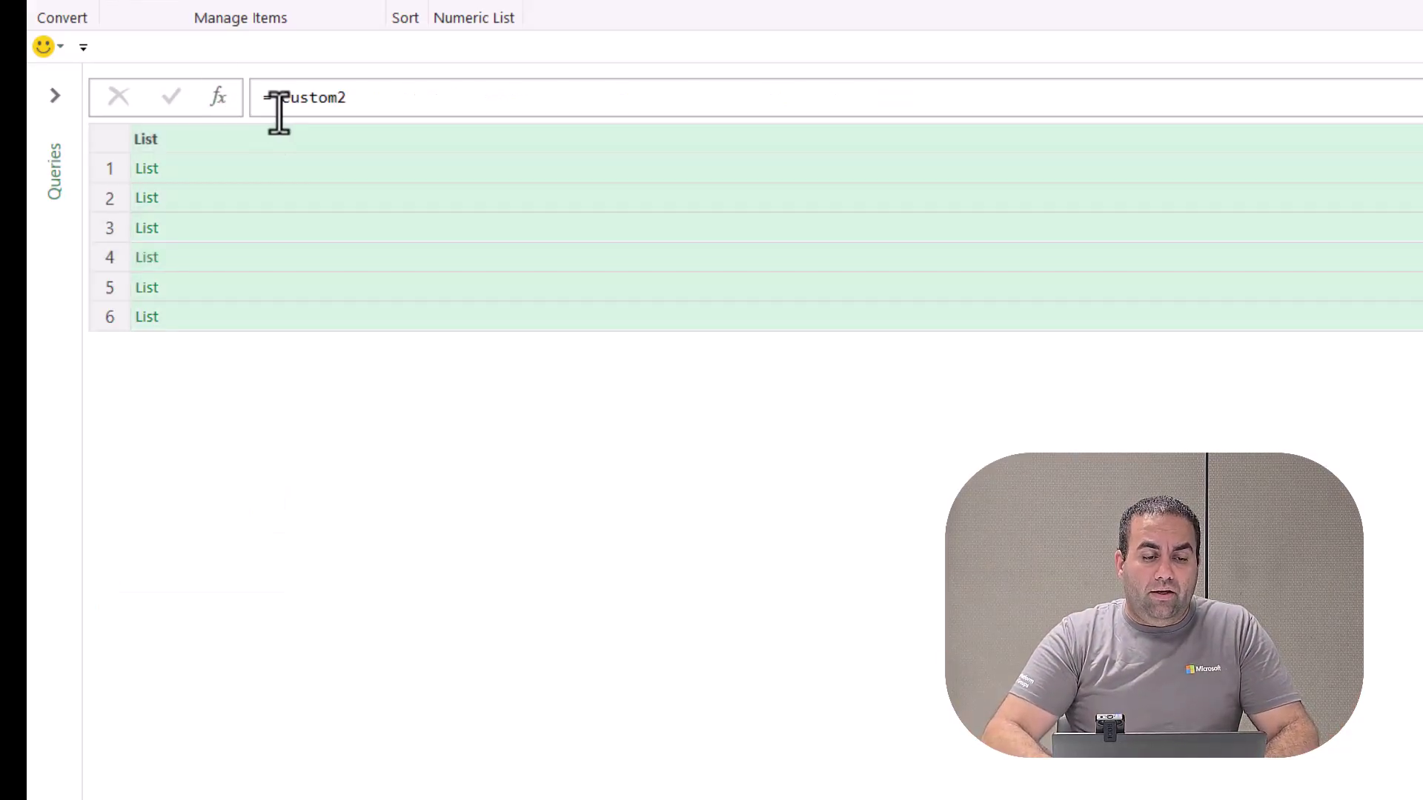
{"action": "left_click", "coordinate": [280, 99]}
{"action": "type", "text": "("}
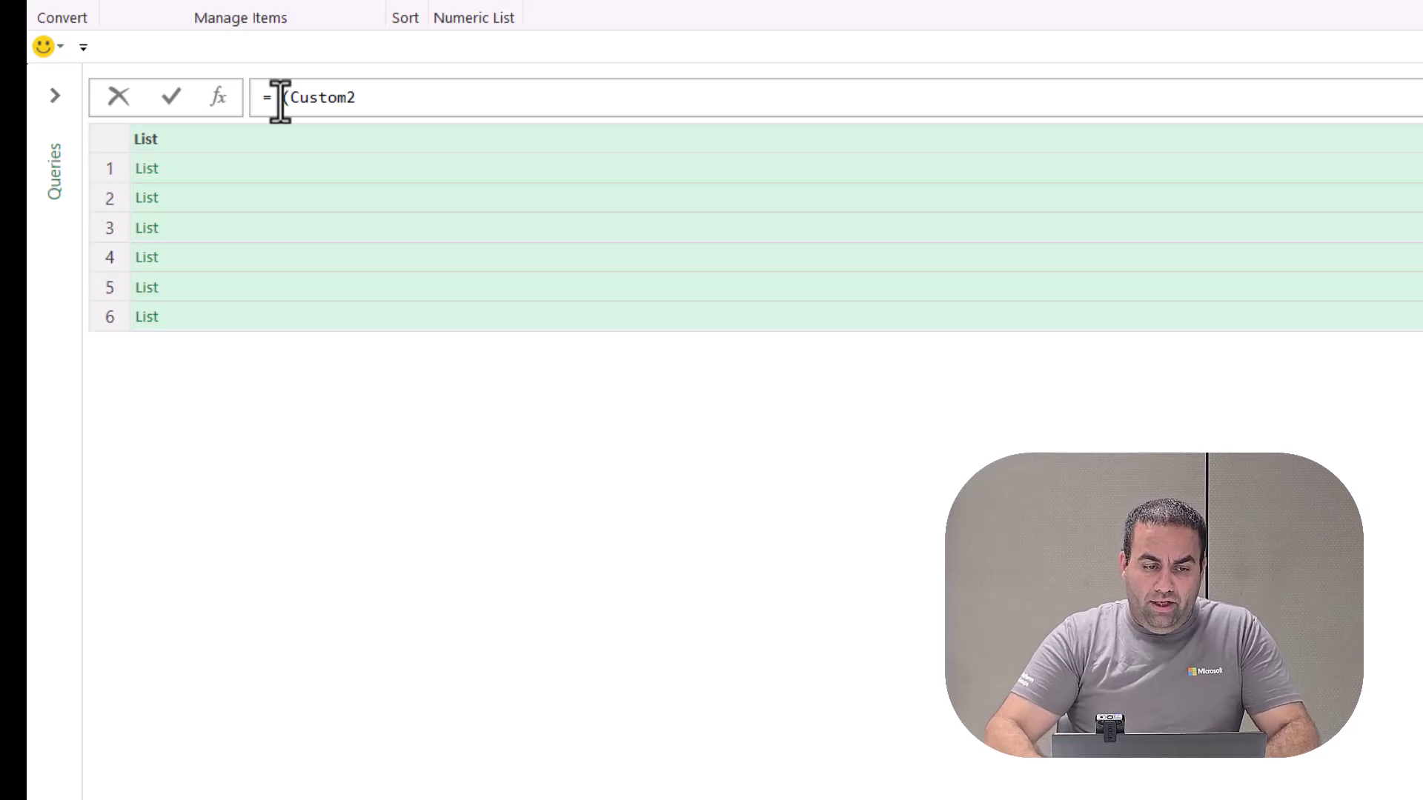
{"action": "type", "text": "tablefrom"}
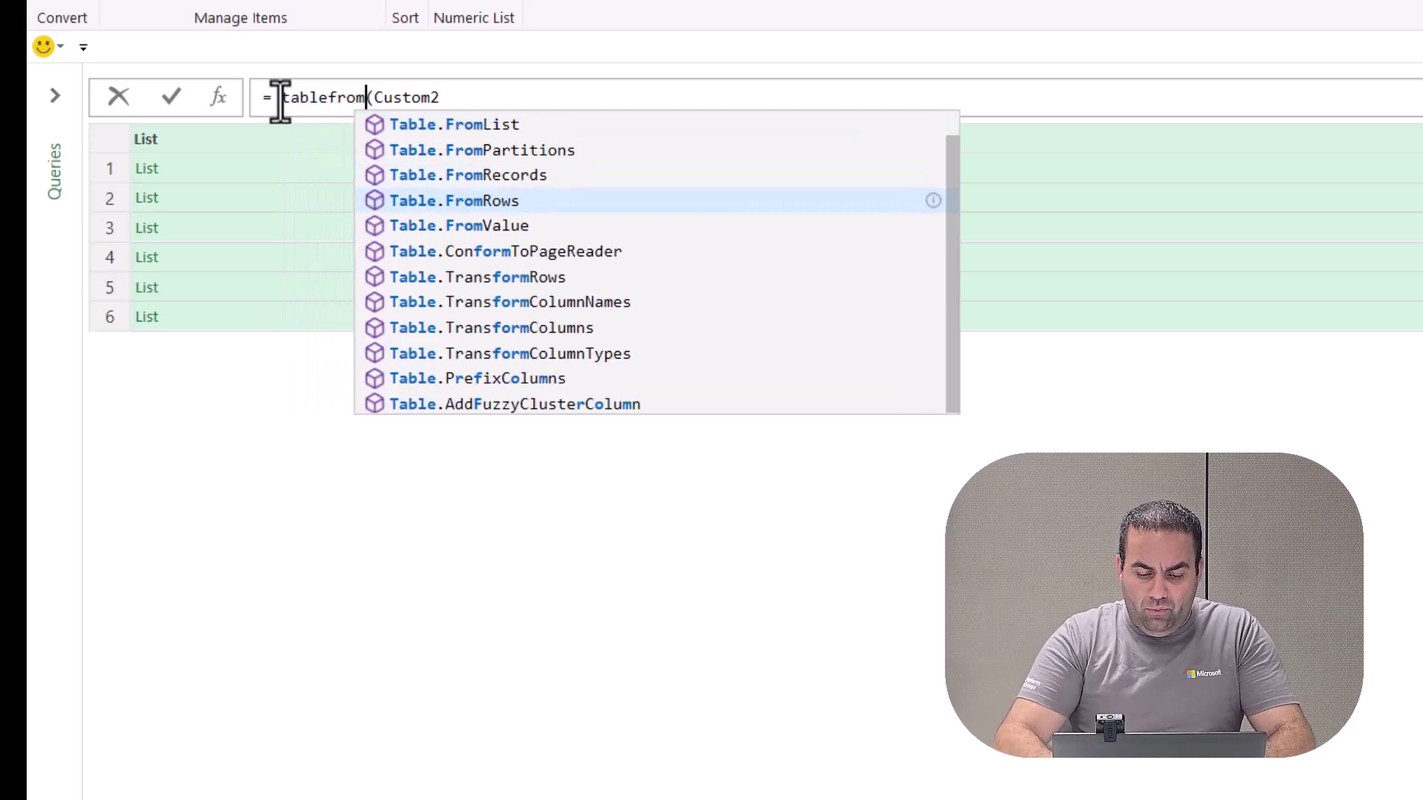
{"action": "type", "text": "ro"}
{"action": "key", "text": "Tab"}
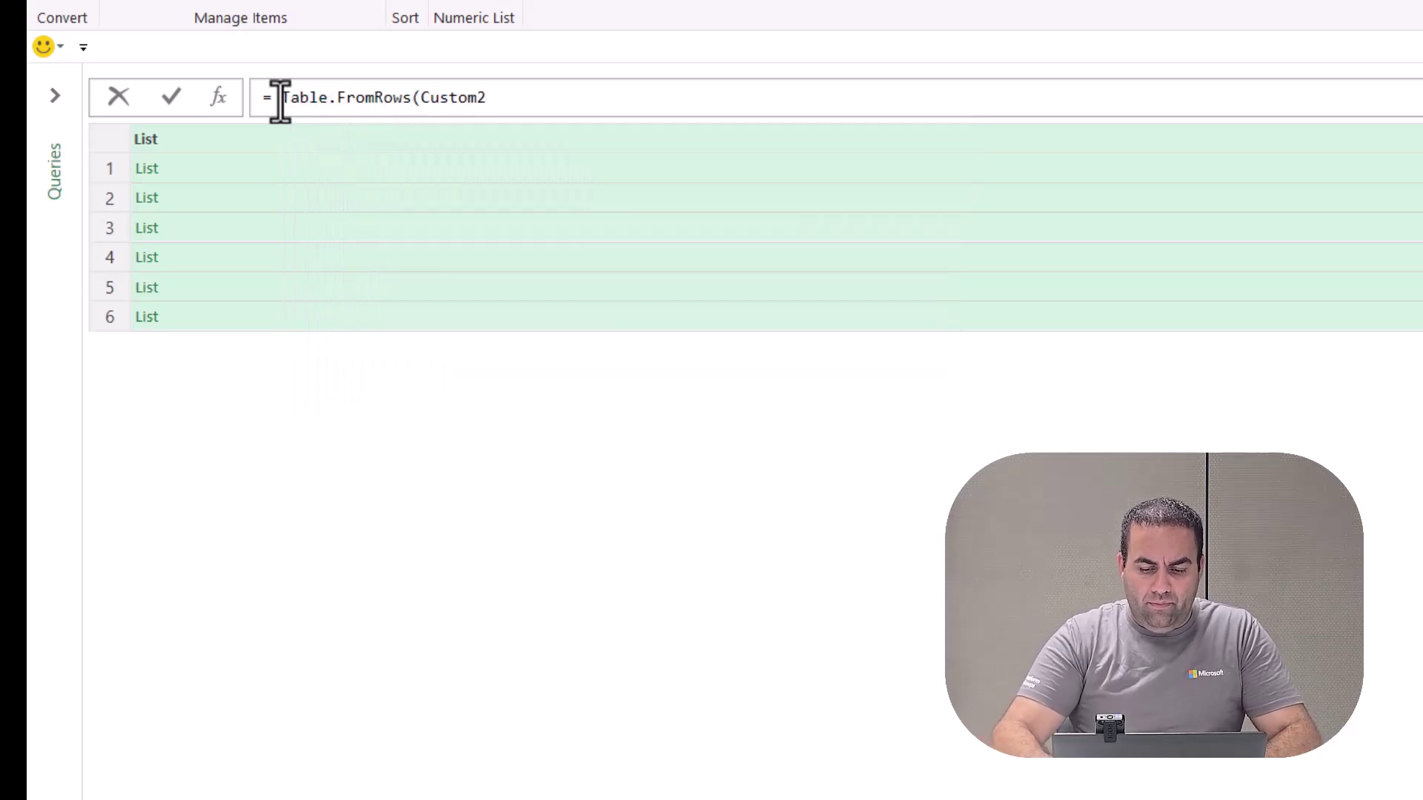
{"action": "key", "text": "Return"}
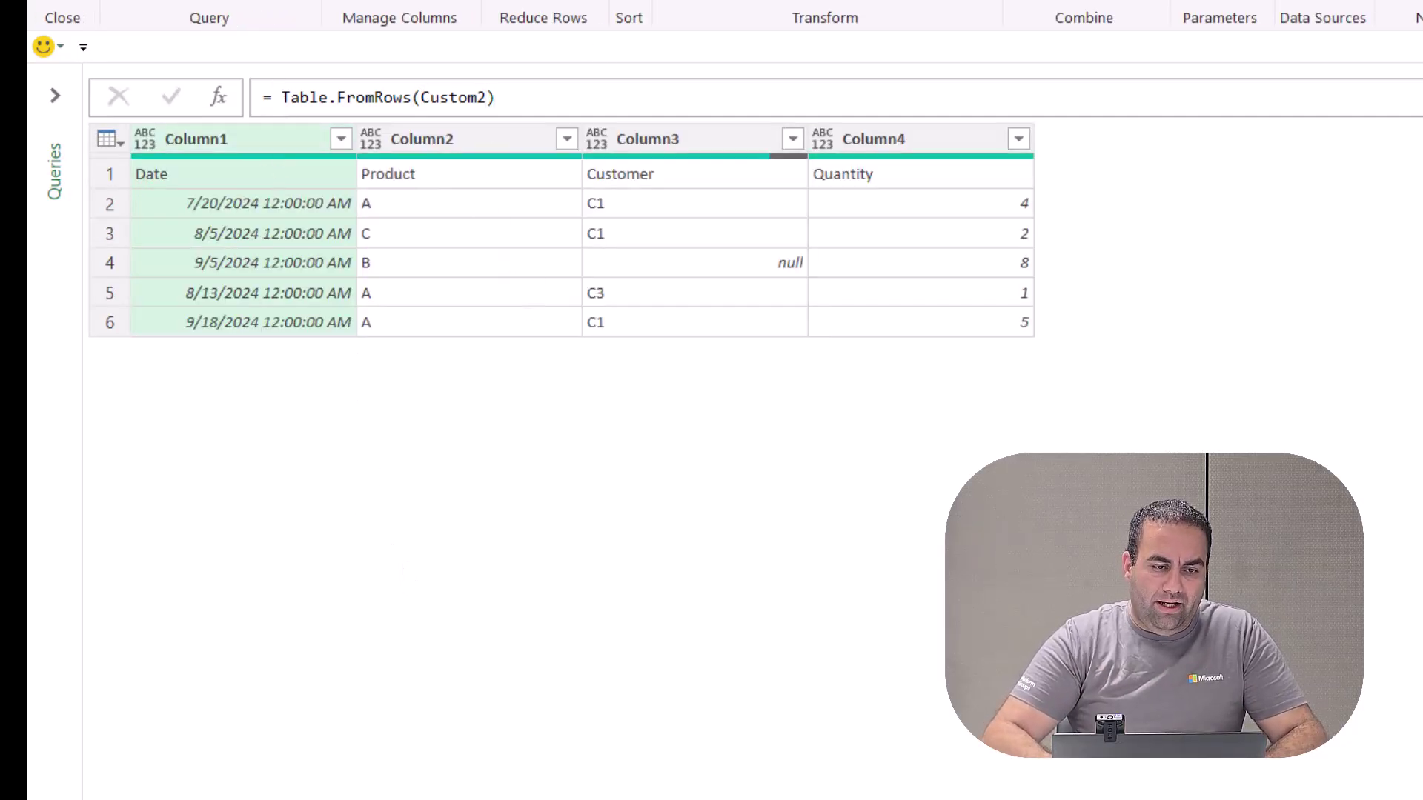
{"action": "left_click", "coordinate": [138, 32]}
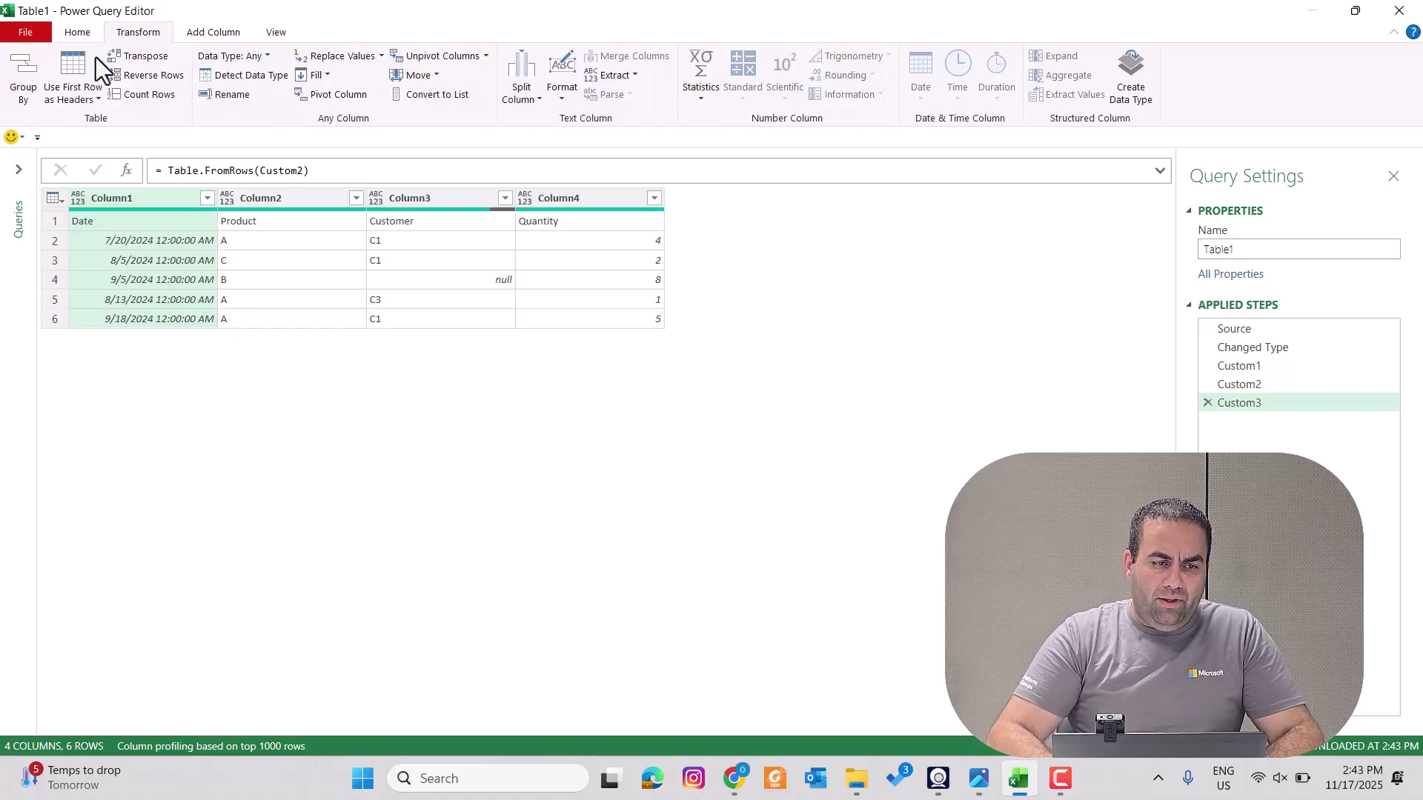
{"action": "left_click", "coordinate": [82, 70]}
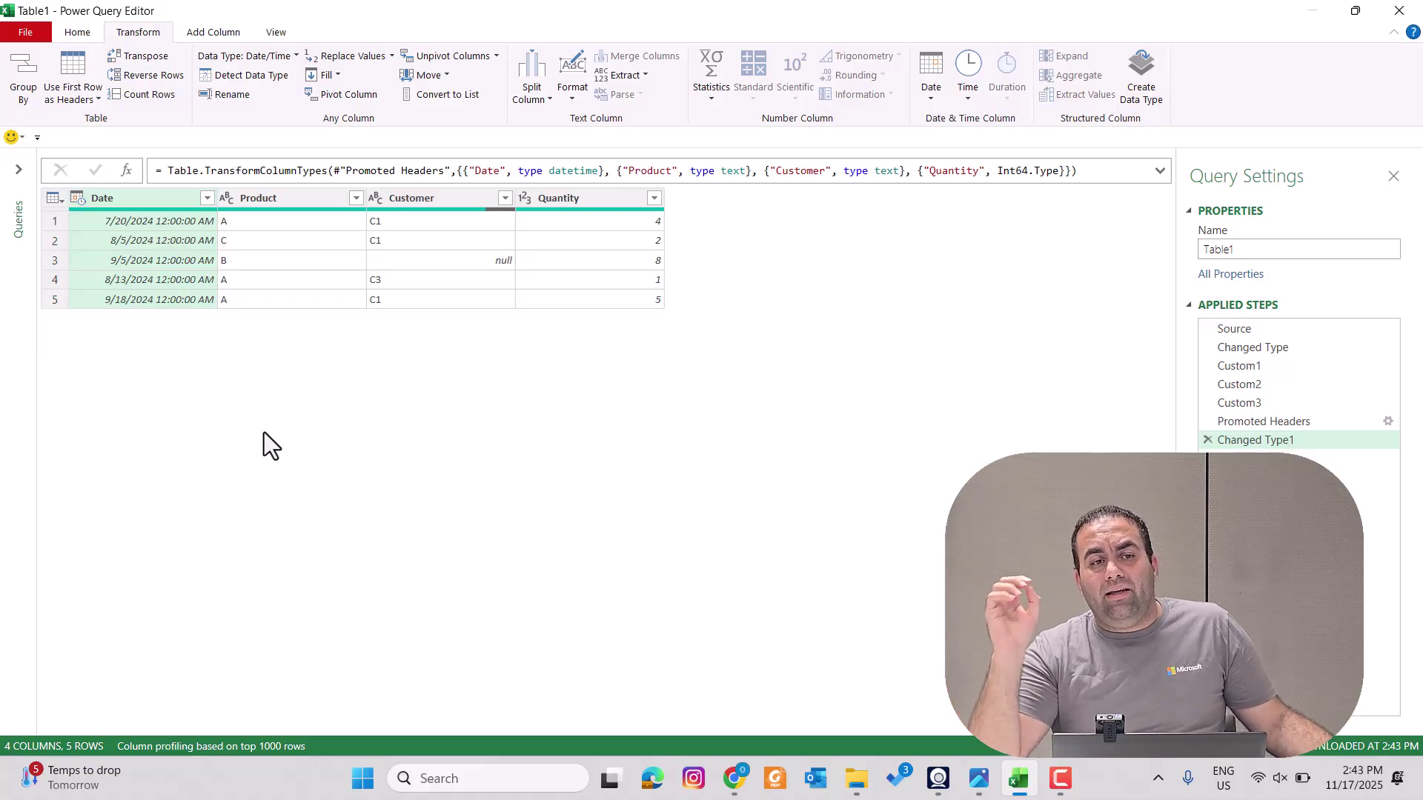
Step: Close & Load the query as a table on the existing worksheet at cell C17
{"action": "left_click", "coordinate": [77, 37]}
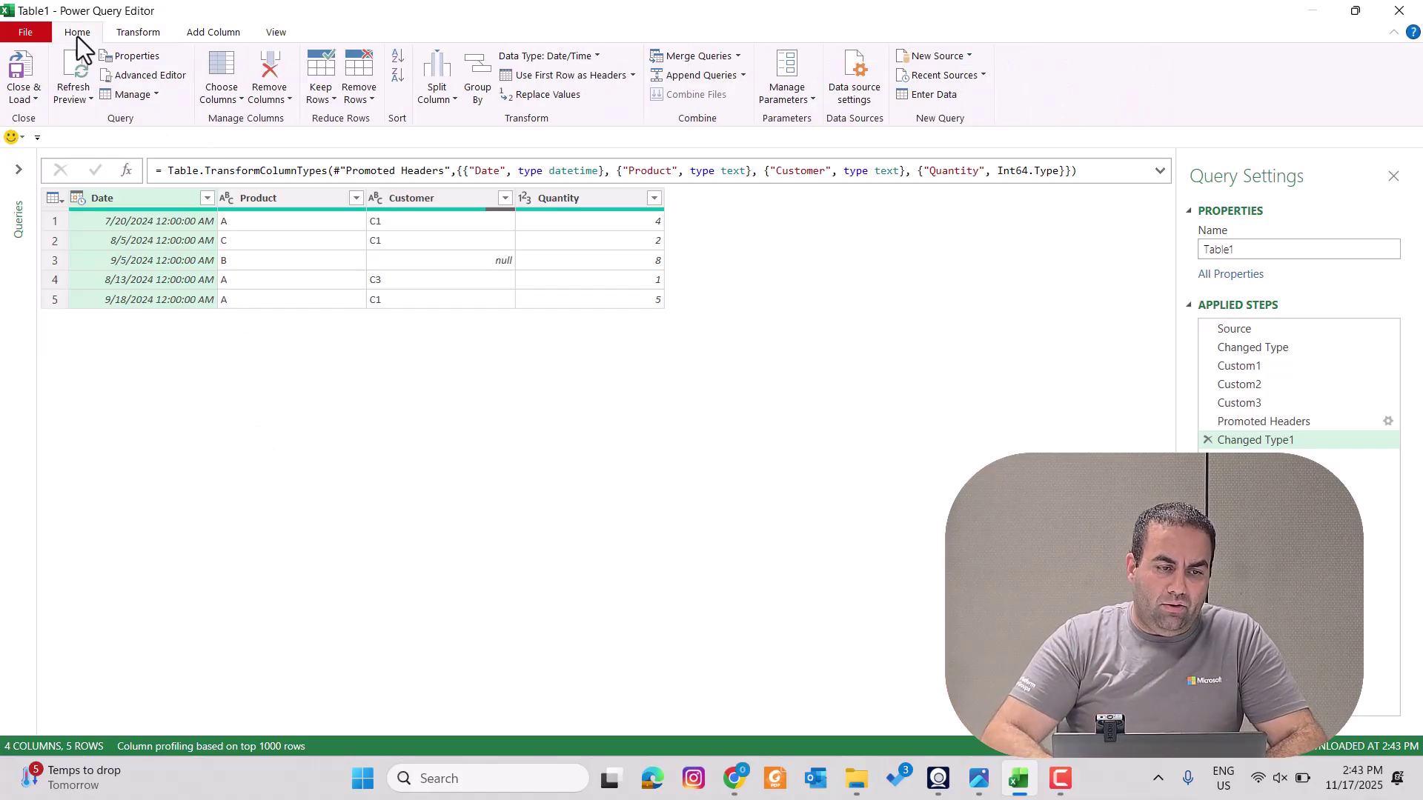
{"action": "left_click", "coordinate": [21, 100]}
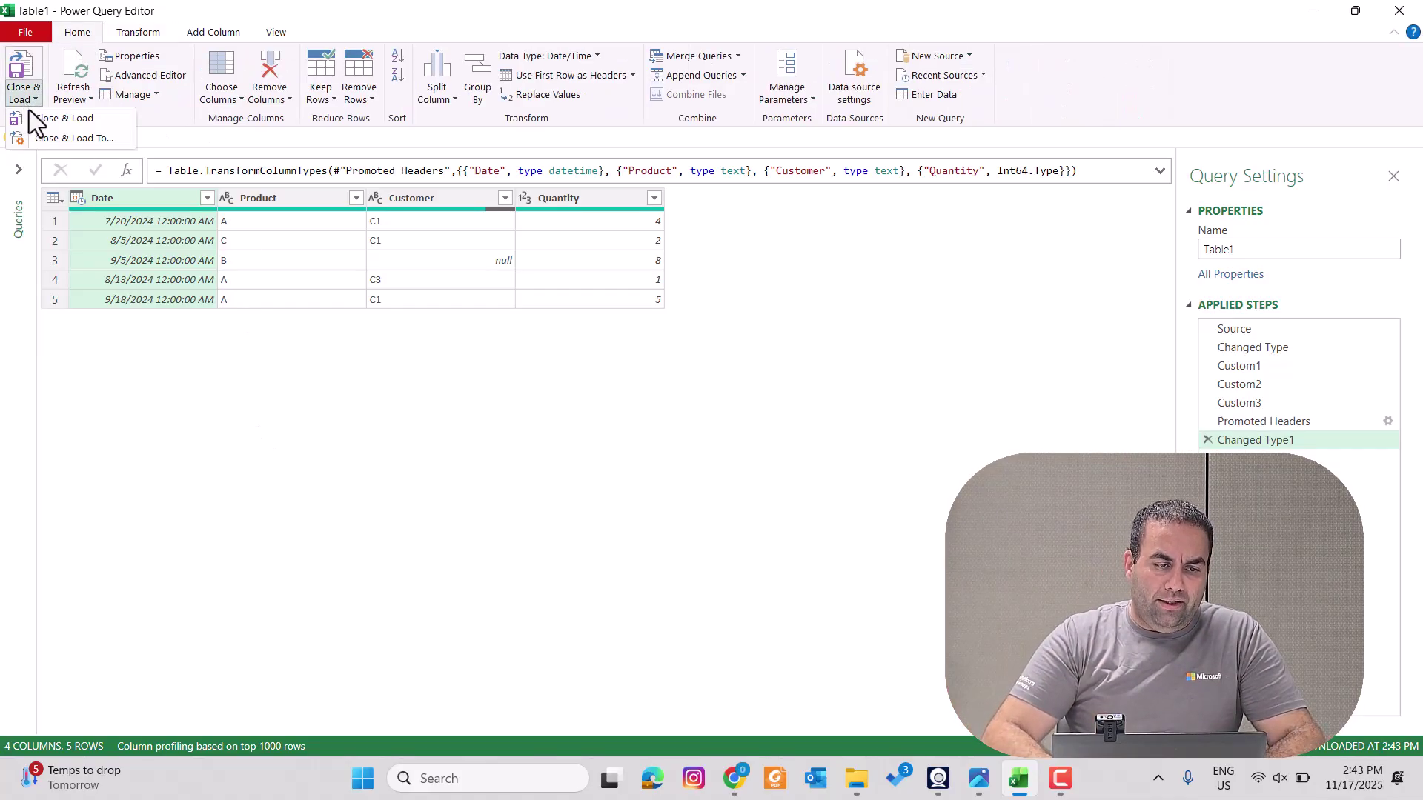
{"action": "left_click", "coordinate": [60, 141]}
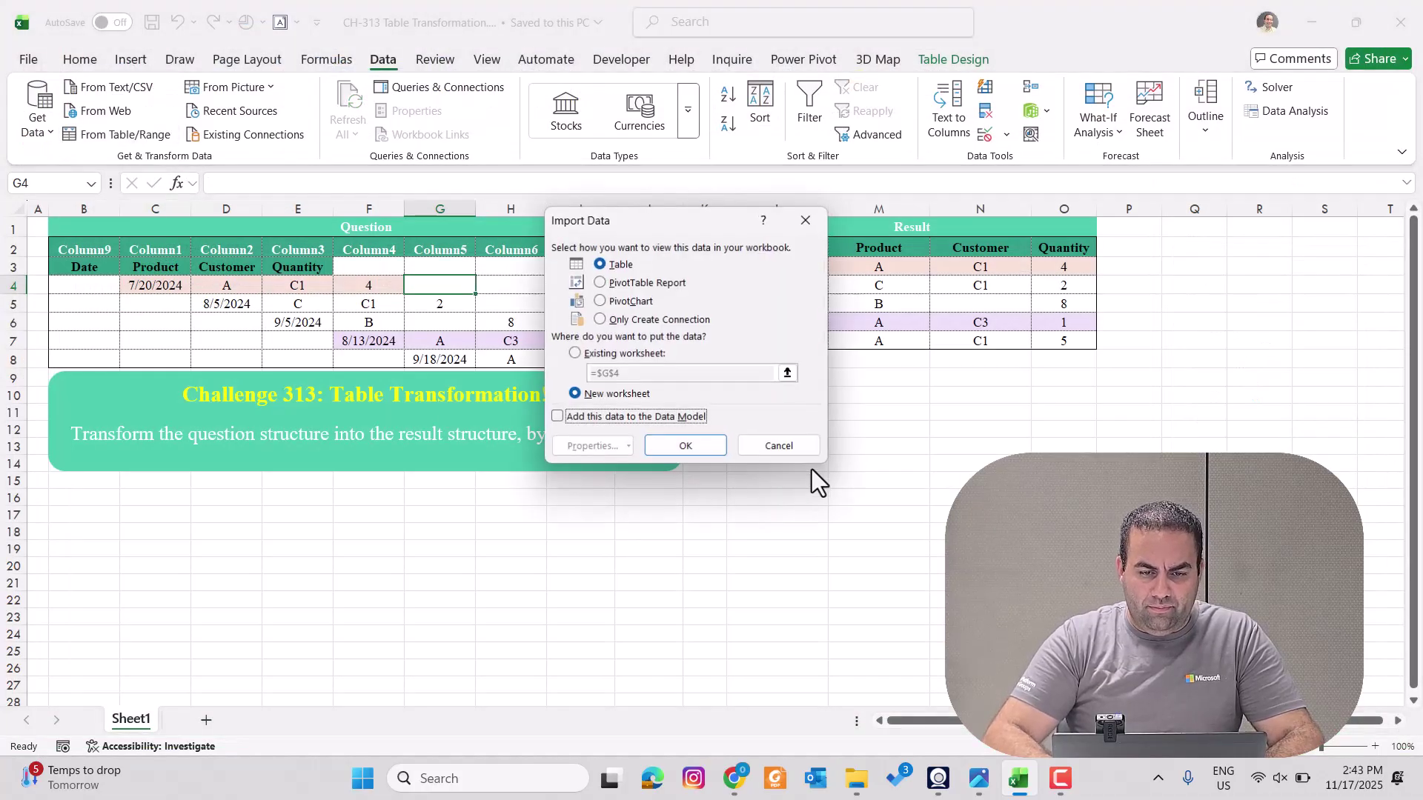
{"action": "left_click", "coordinate": [590, 357]}
{"action": "left_click", "coordinate": [847, 401]}
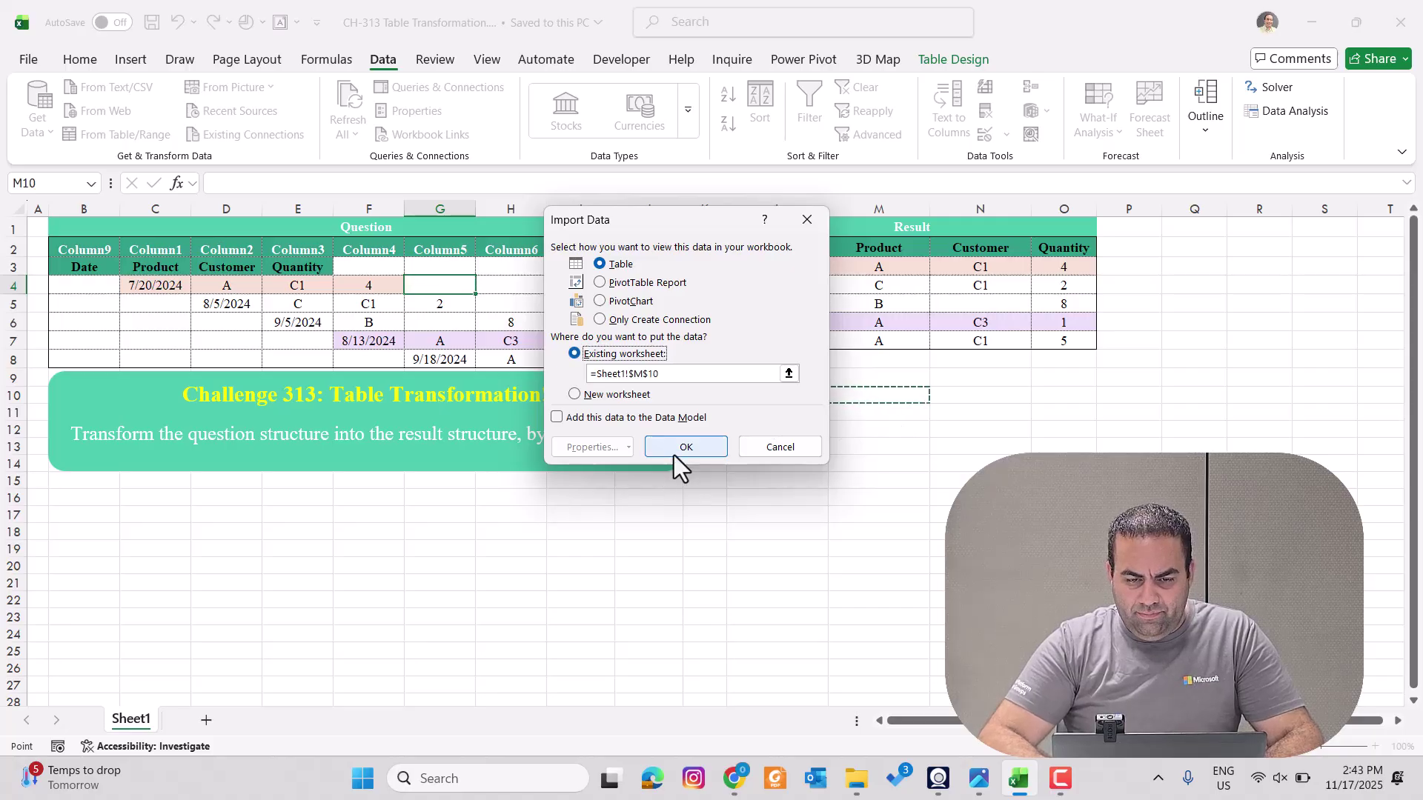
{"action": "left_click", "coordinate": [146, 509]}
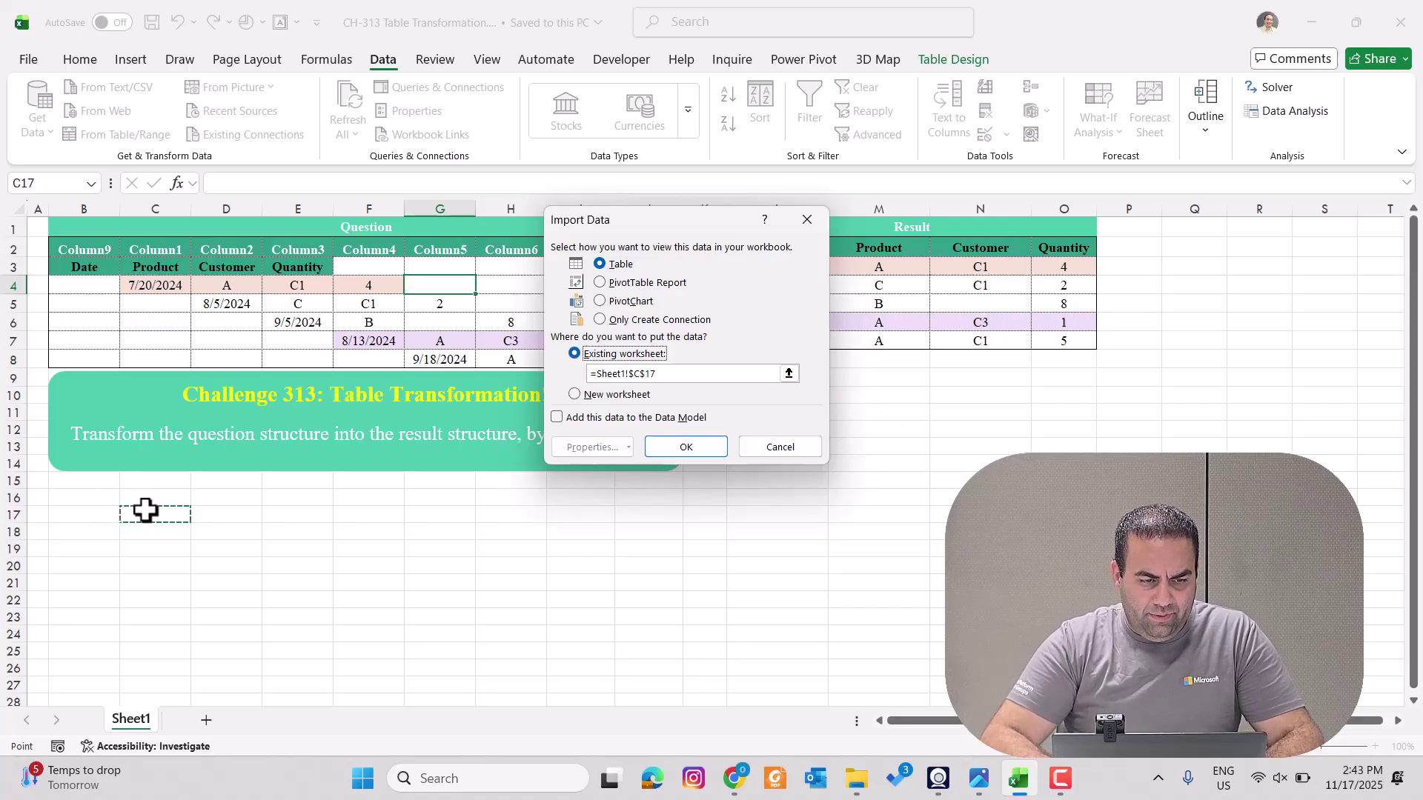
{"action": "left_click", "coordinate": [678, 446]}
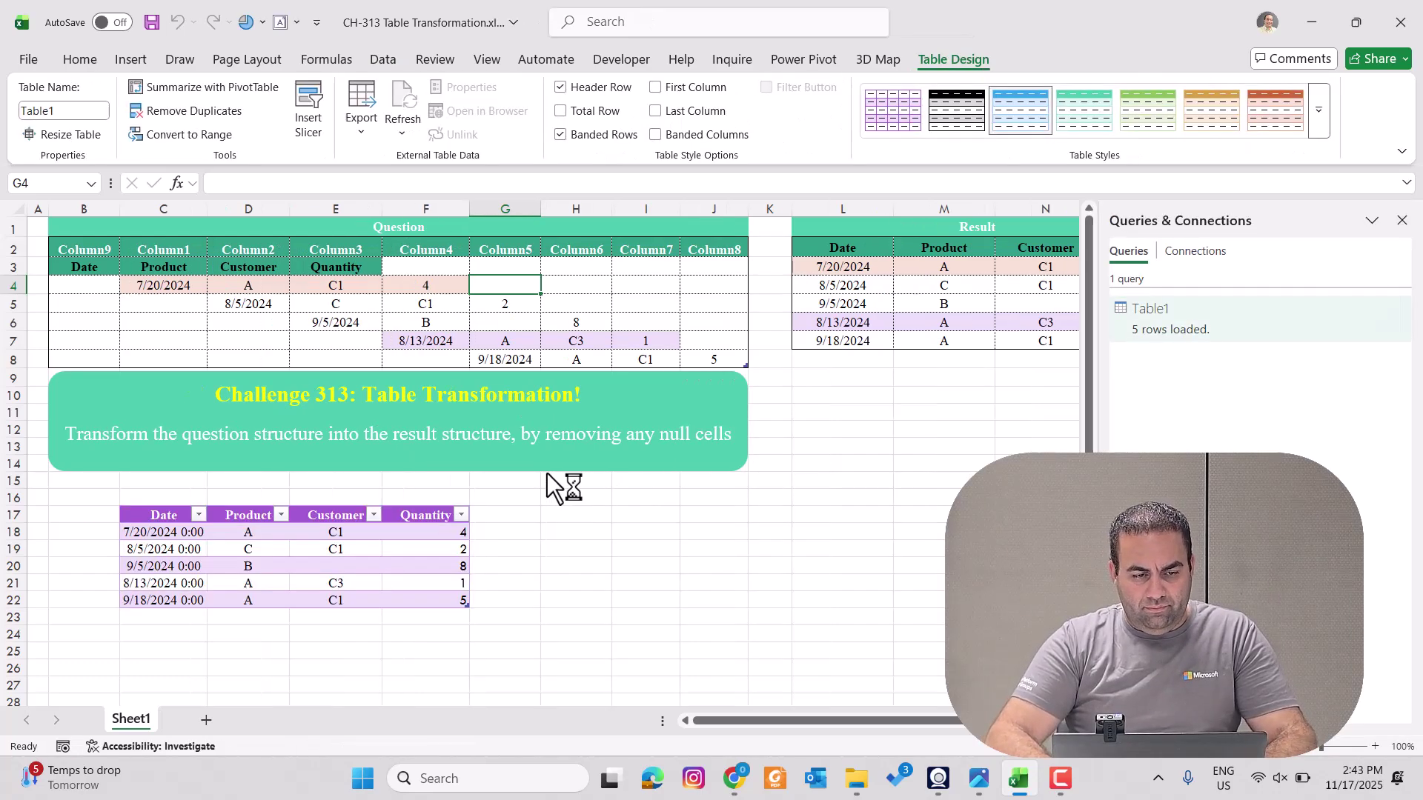
{"action": "left_click", "coordinate": [419, 392]}
{"action": "left_click", "coordinate": [428, 373]}
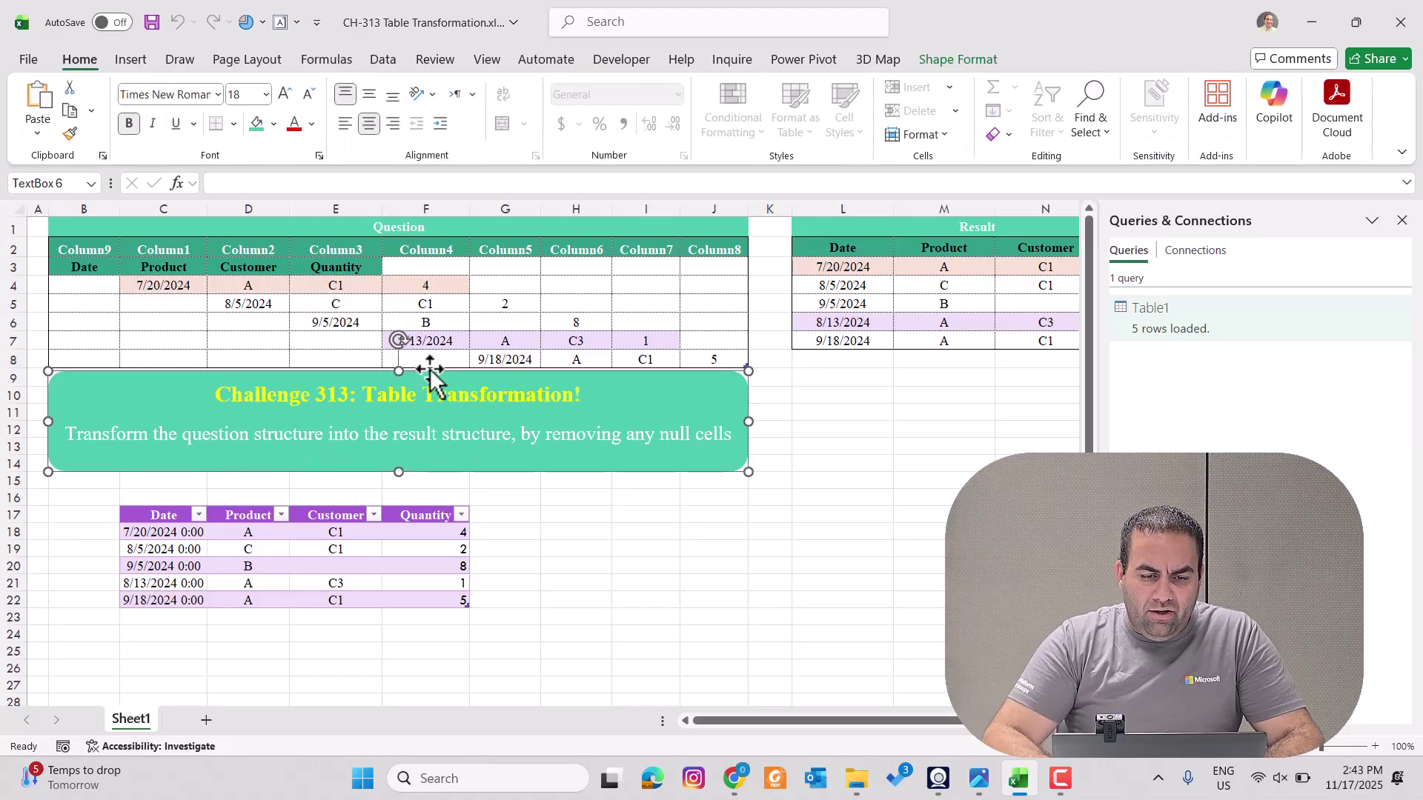
Step: Move the Challenge text box lower and enter test x values in cells D9:G9
{"action": "left_click_drag", "start_coordinate": [422, 372], "coordinate": [423, 409]}
{"action": "left_click", "coordinate": [478, 379]}
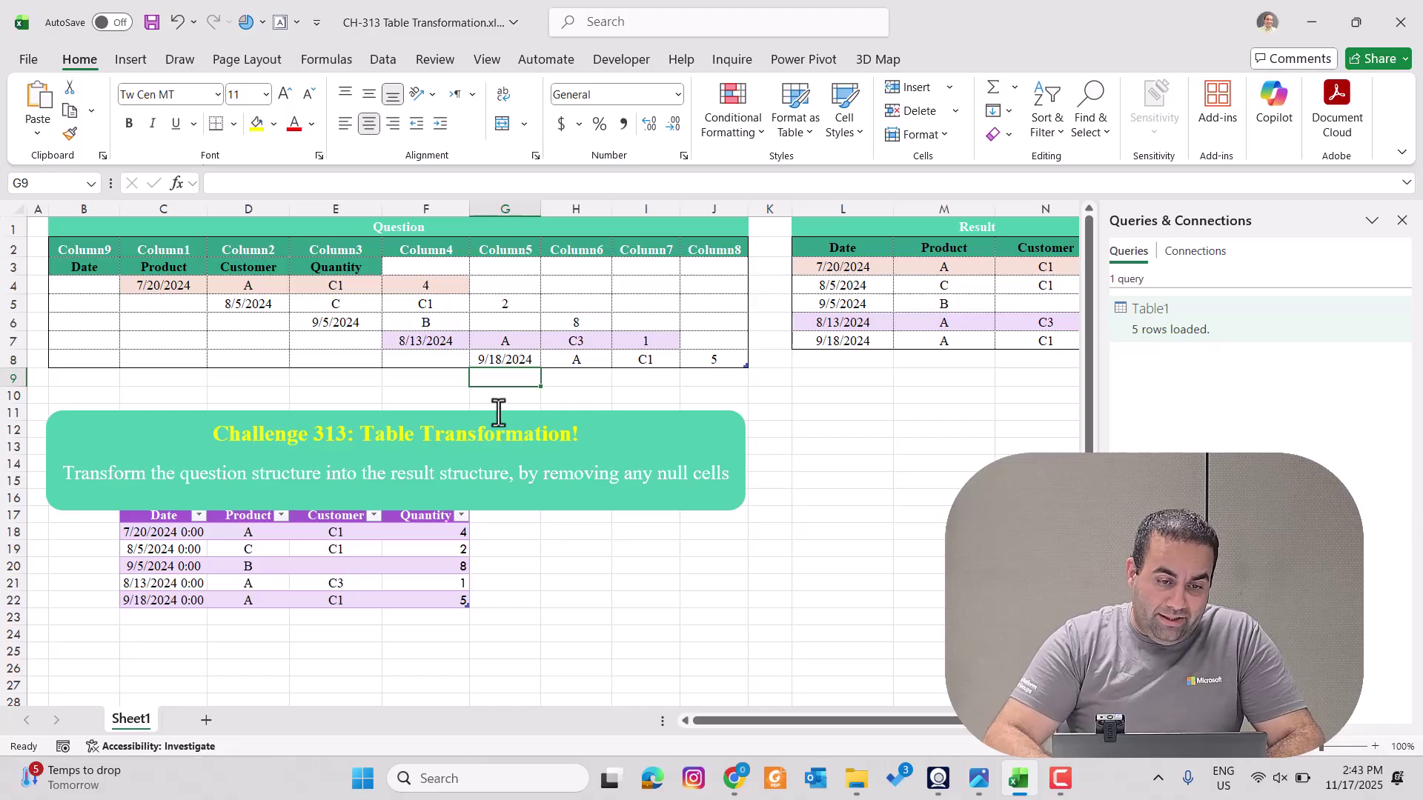
{"action": "left_click", "coordinate": [223, 376]}
{"action": "type", "text": "x"}
{"action": "key", "text": "Tab"}
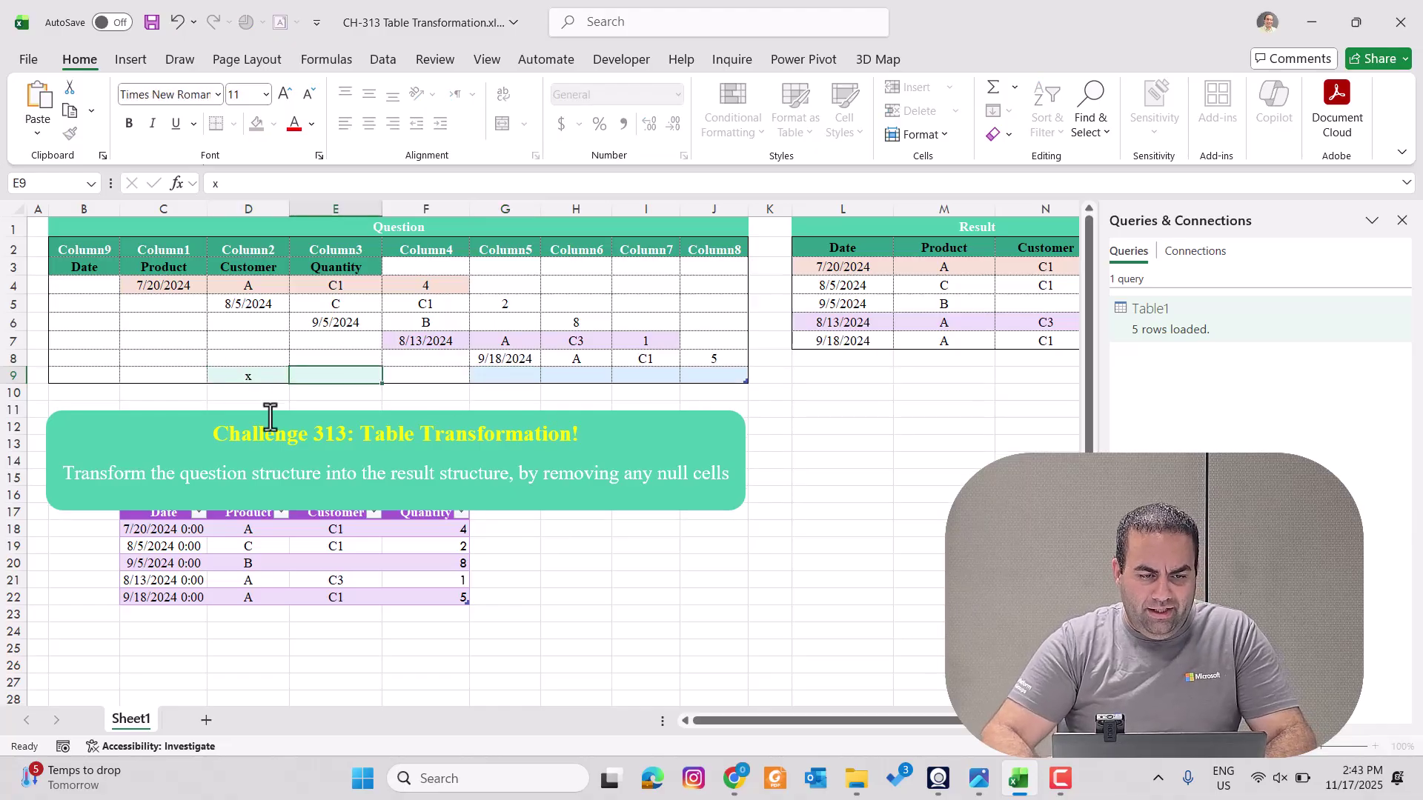
{"action": "type", "text": "x"}
{"action": "key", "text": "Tab"}
{"action": "type", "text": "x"}
{"action": "key", "text": "Tab"}
{"action": "key", "text": "x"}
{"action": "key", "text": "Tab"}
{"action": "type", "text": "x"}
{"action": "key", "text": "Escape"}
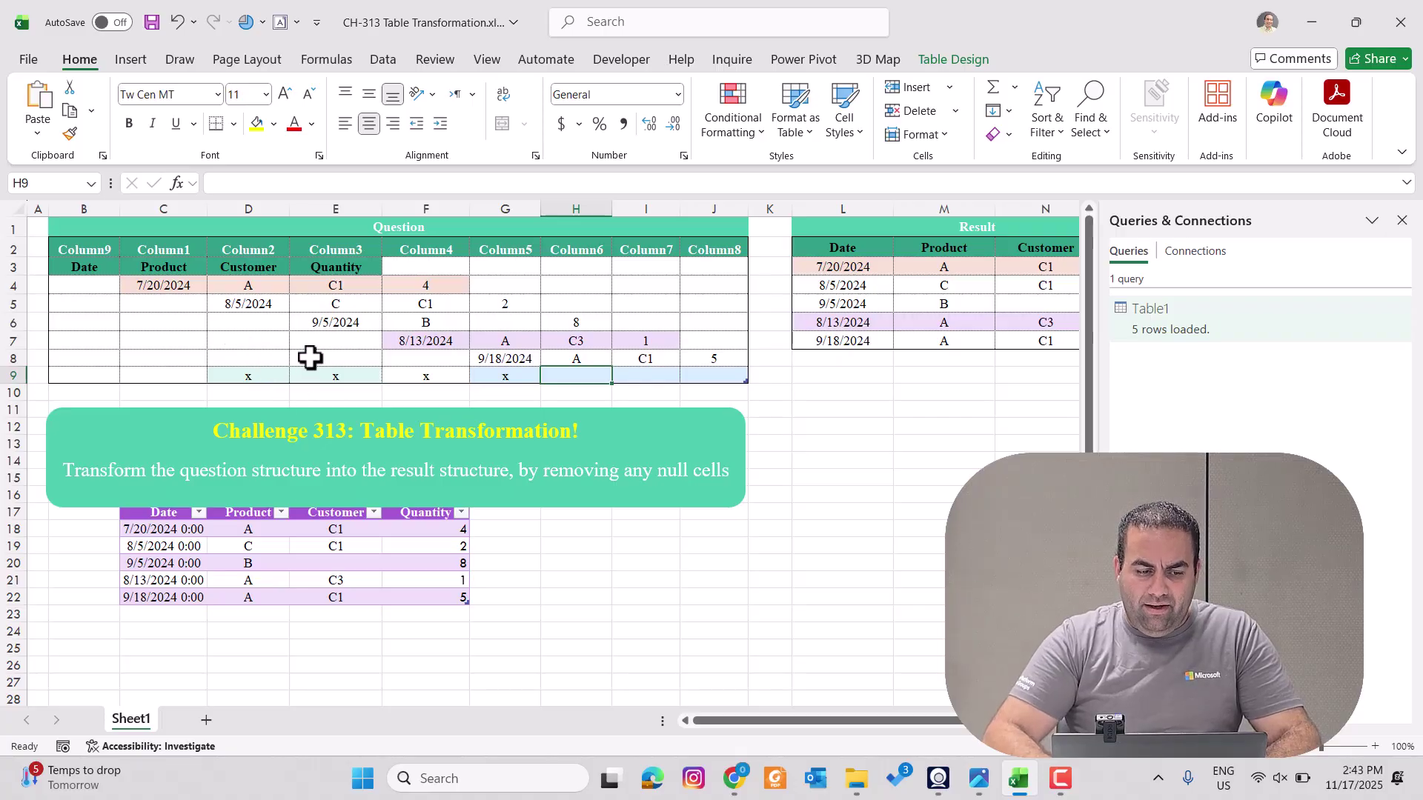
Step: Refresh the loaded table and inspect the new sixth row with its error
{"action": "left_click", "coordinate": [297, 568]}
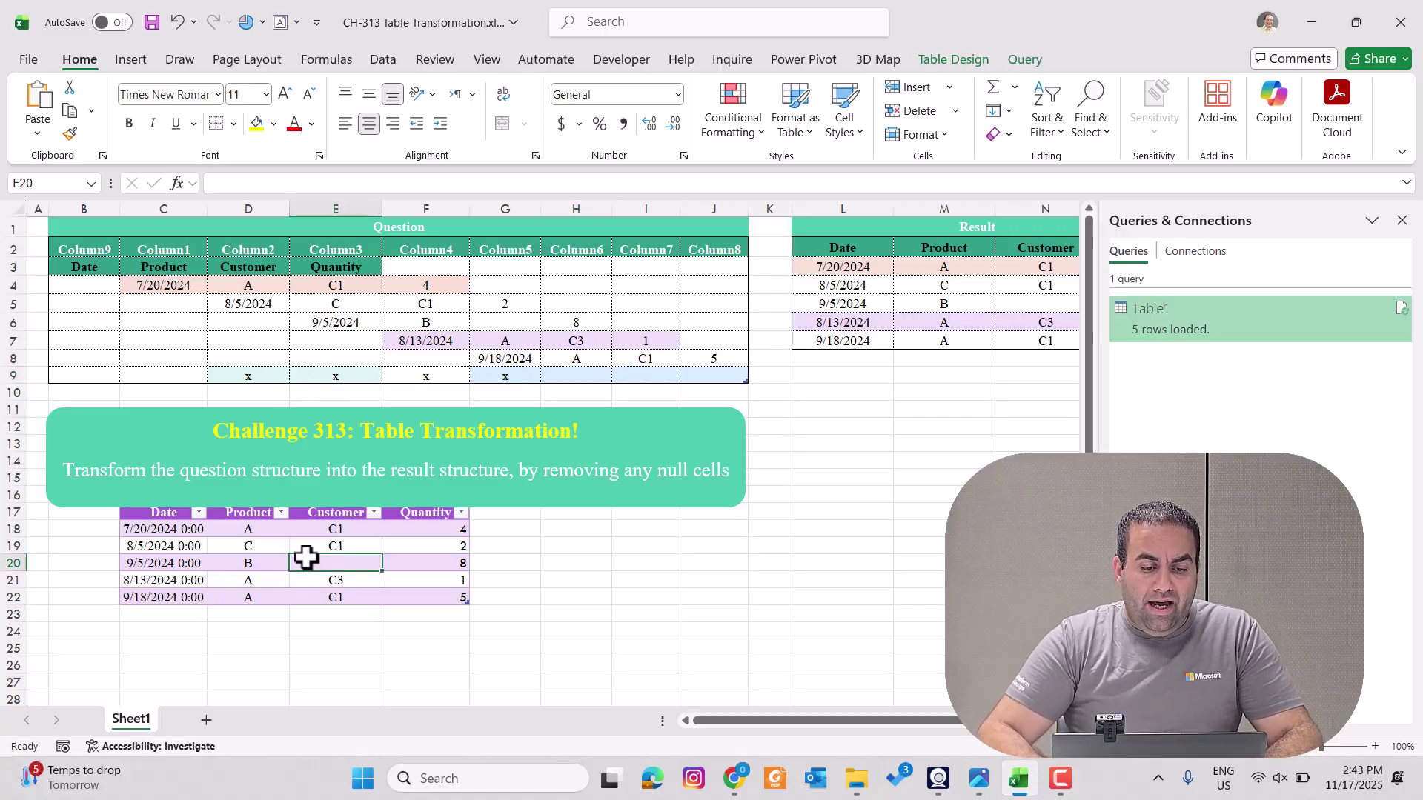
{"action": "right_click", "coordinate": [308, 560]}
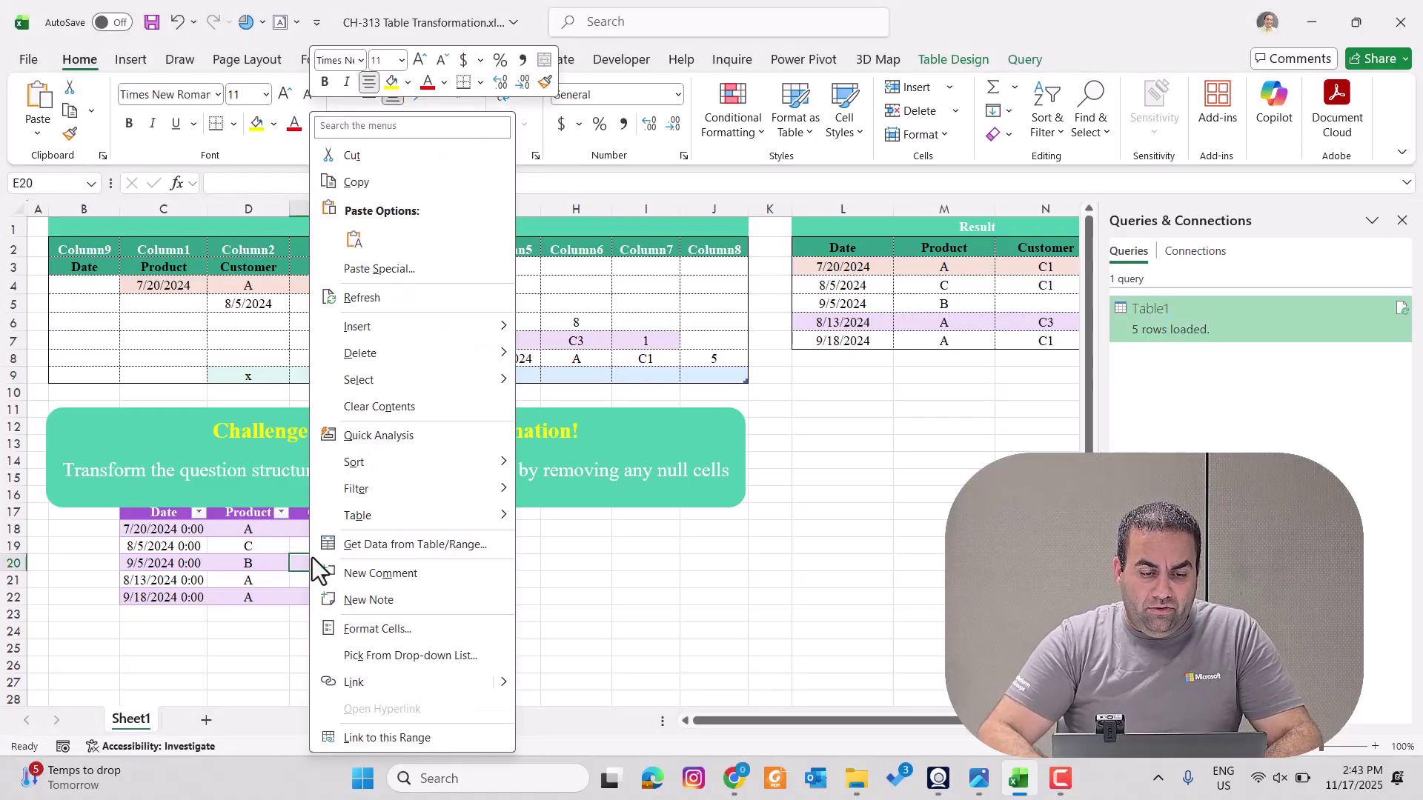
{"action": "left_click", "coordinate": [390, 297]}
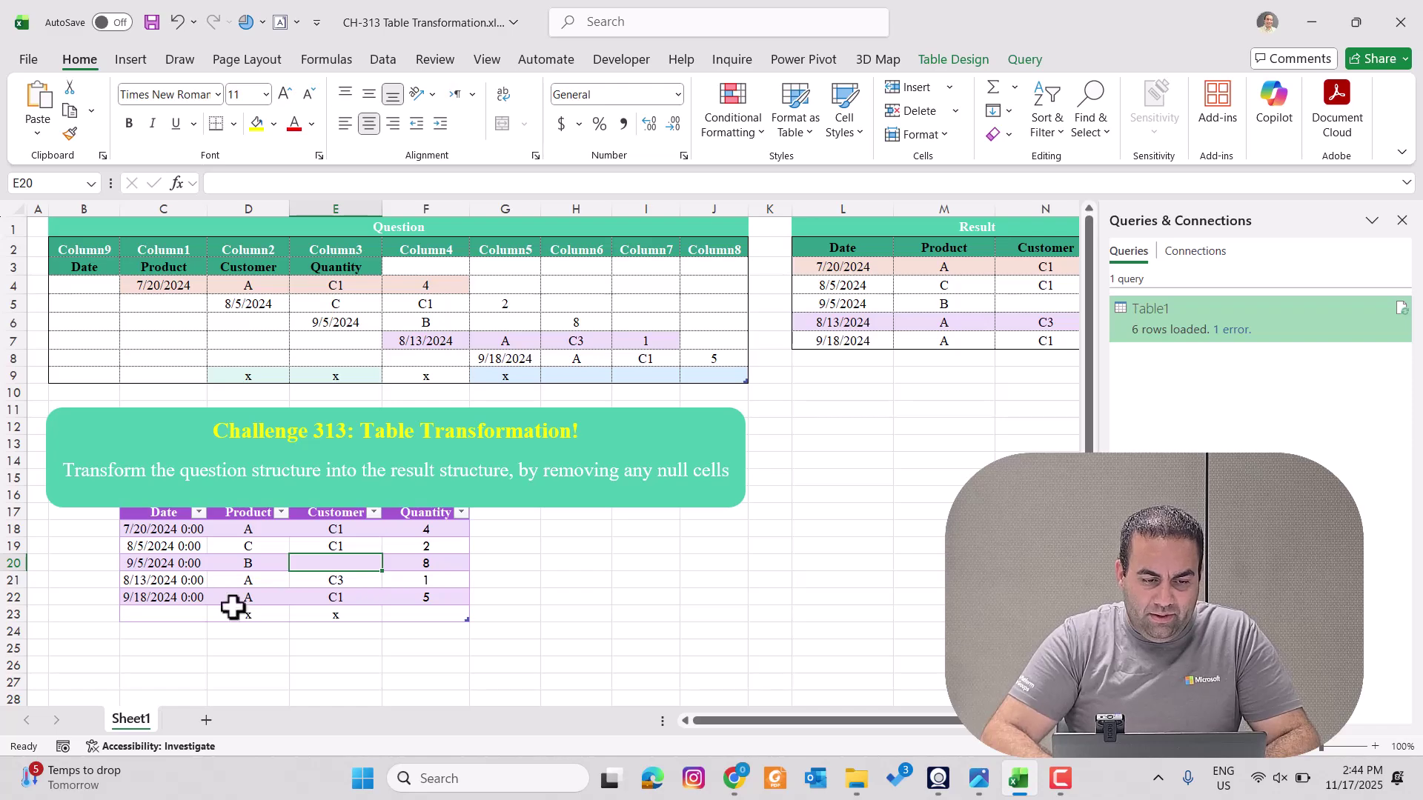
{"action": "left_click", "coordinate": [162, 614]}
{"action": "left_click", "coordinate": [406, 616]}
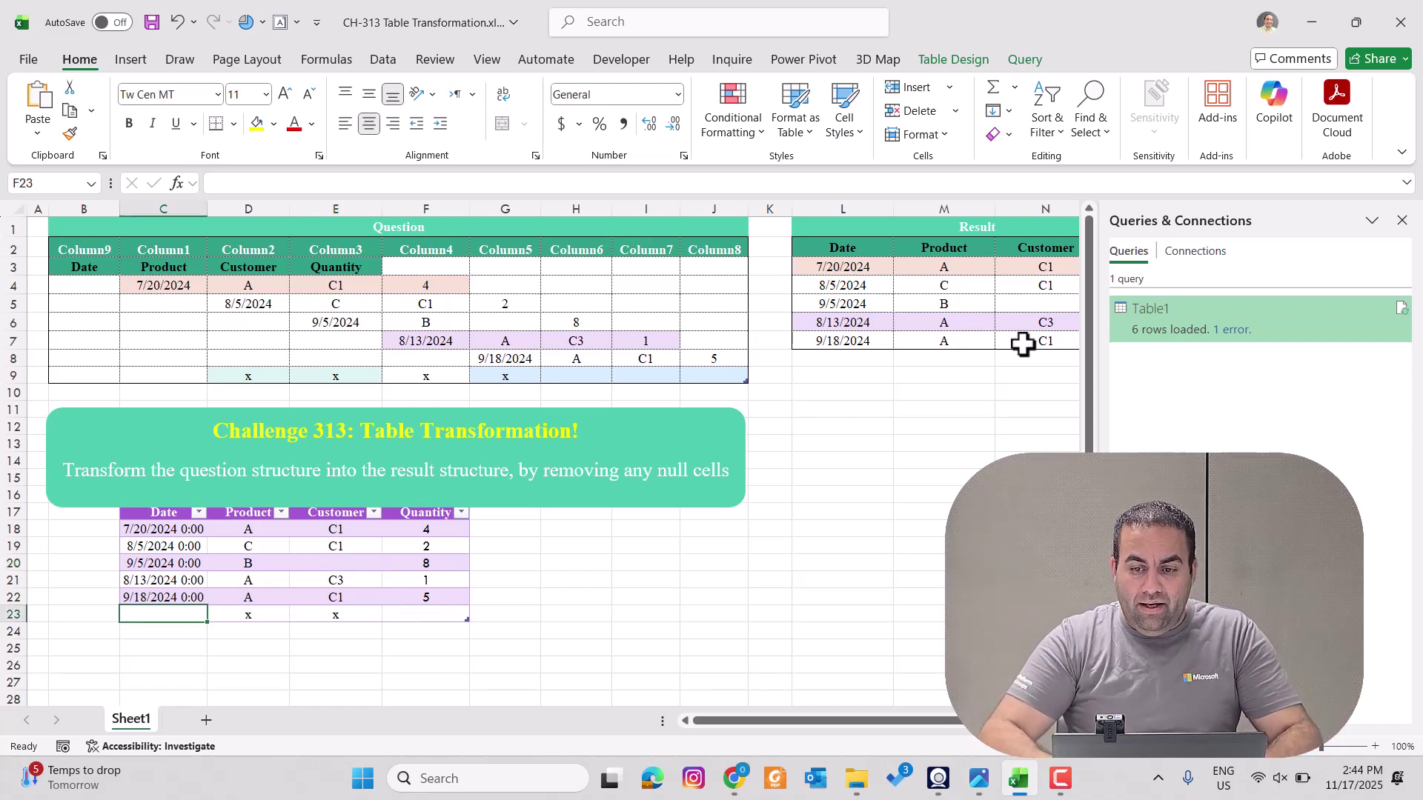
{"action": "double_click", "coordinate": [1154, 318]}
Step: Edit the Table1 query, delete the Changed Type1 step, and close and reload it
{"action": "right_click", "coordinate": [1158, 318]}
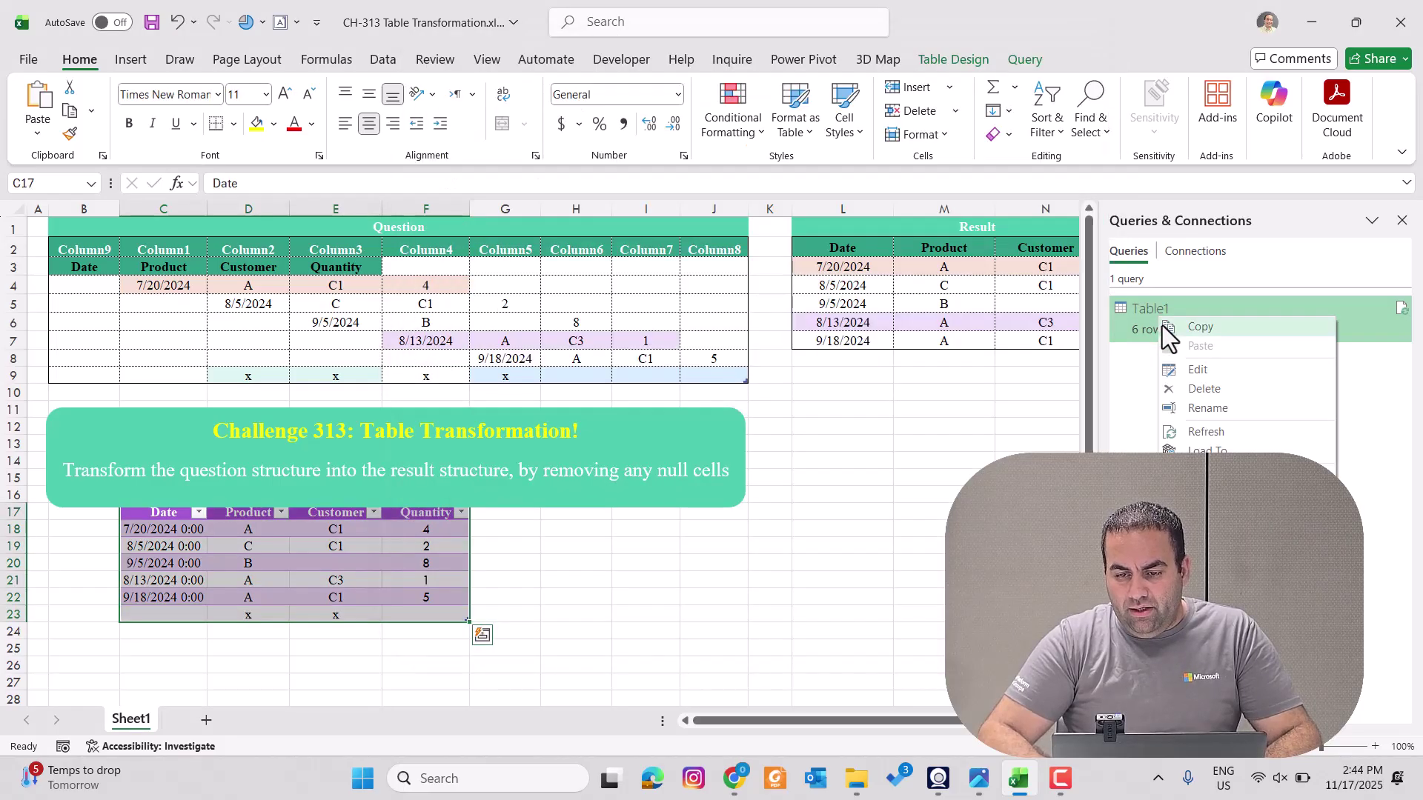
{"action": "left_click", "coordinate": [1185, 376]}
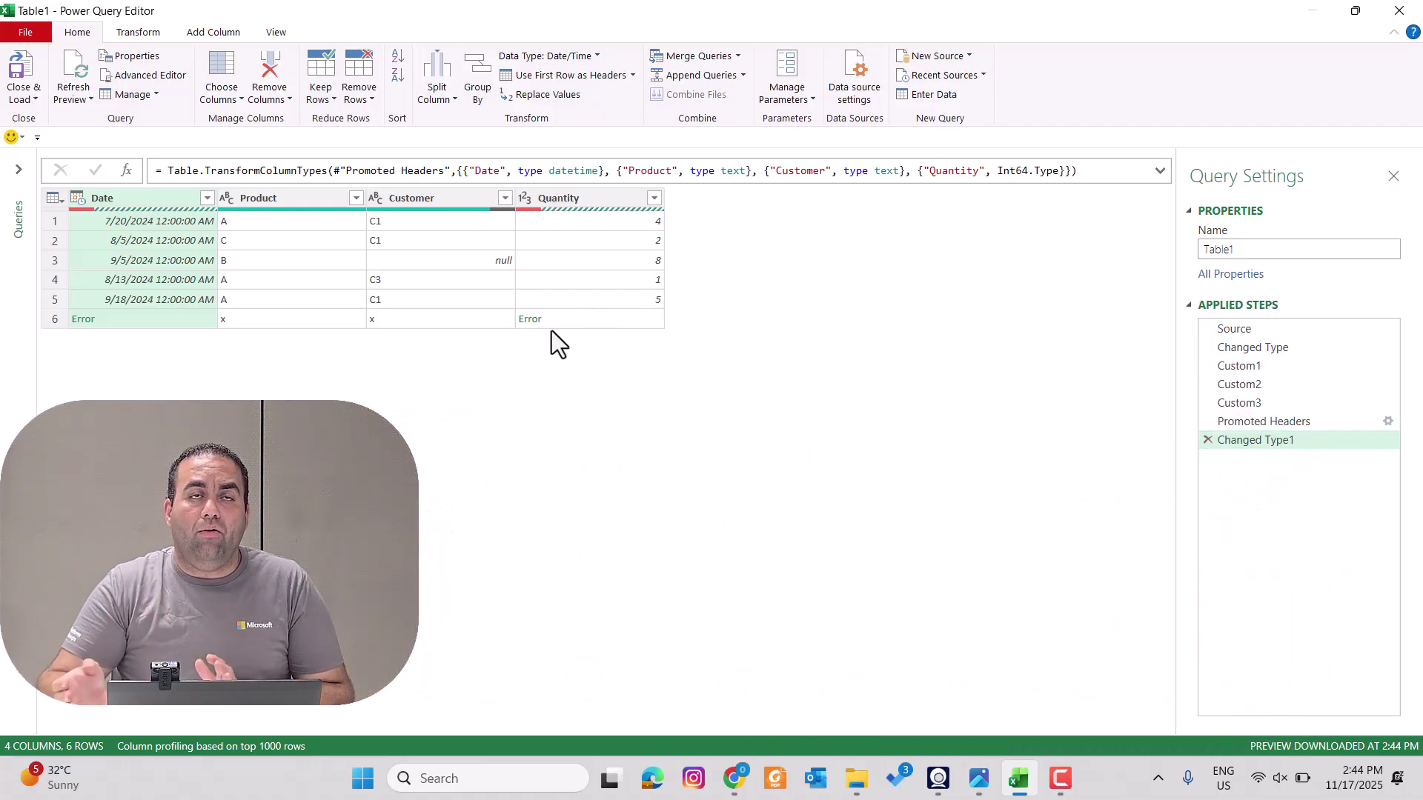
{"action": "left_click", "coordinate": [1208, 440]}
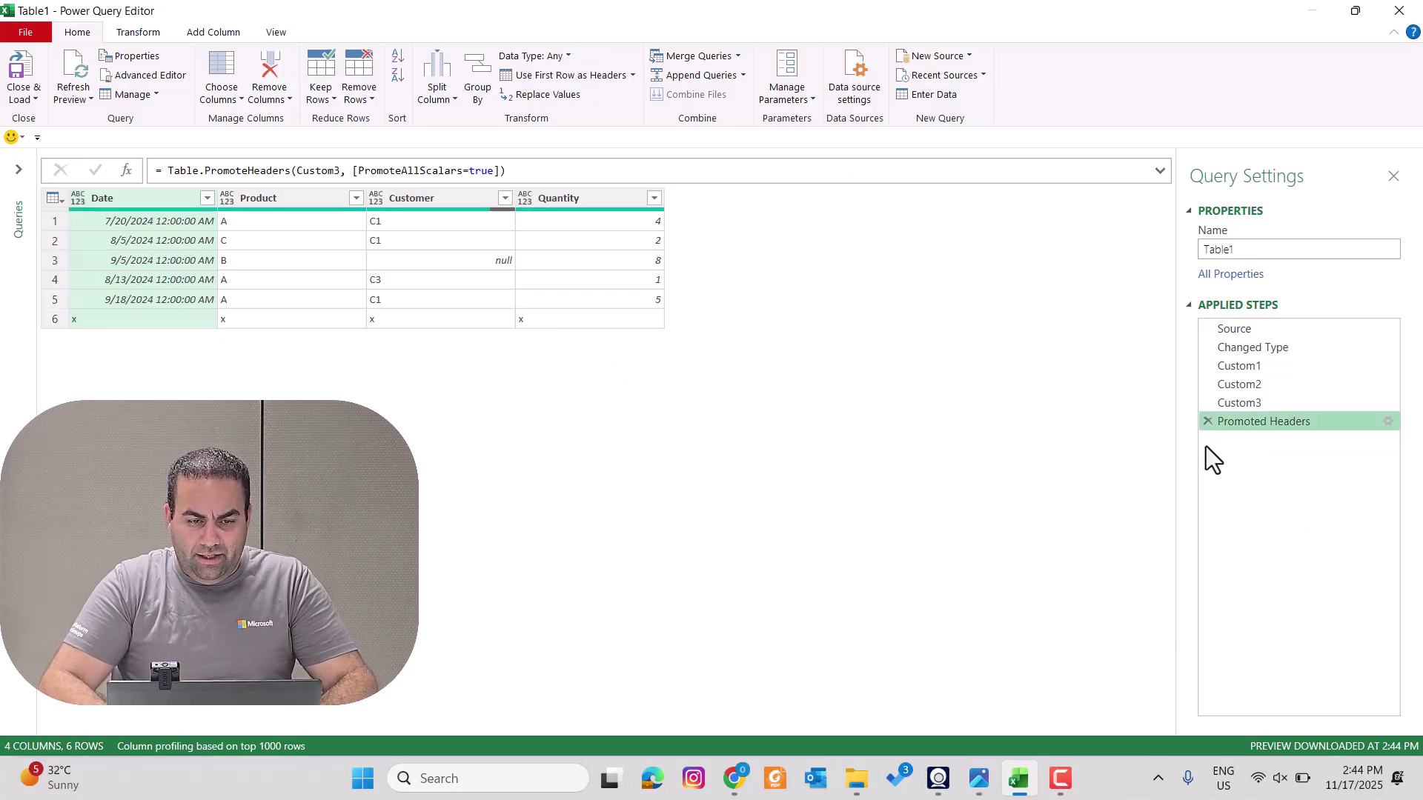
{"action": "left_click", "coordinate": [29, 69]}
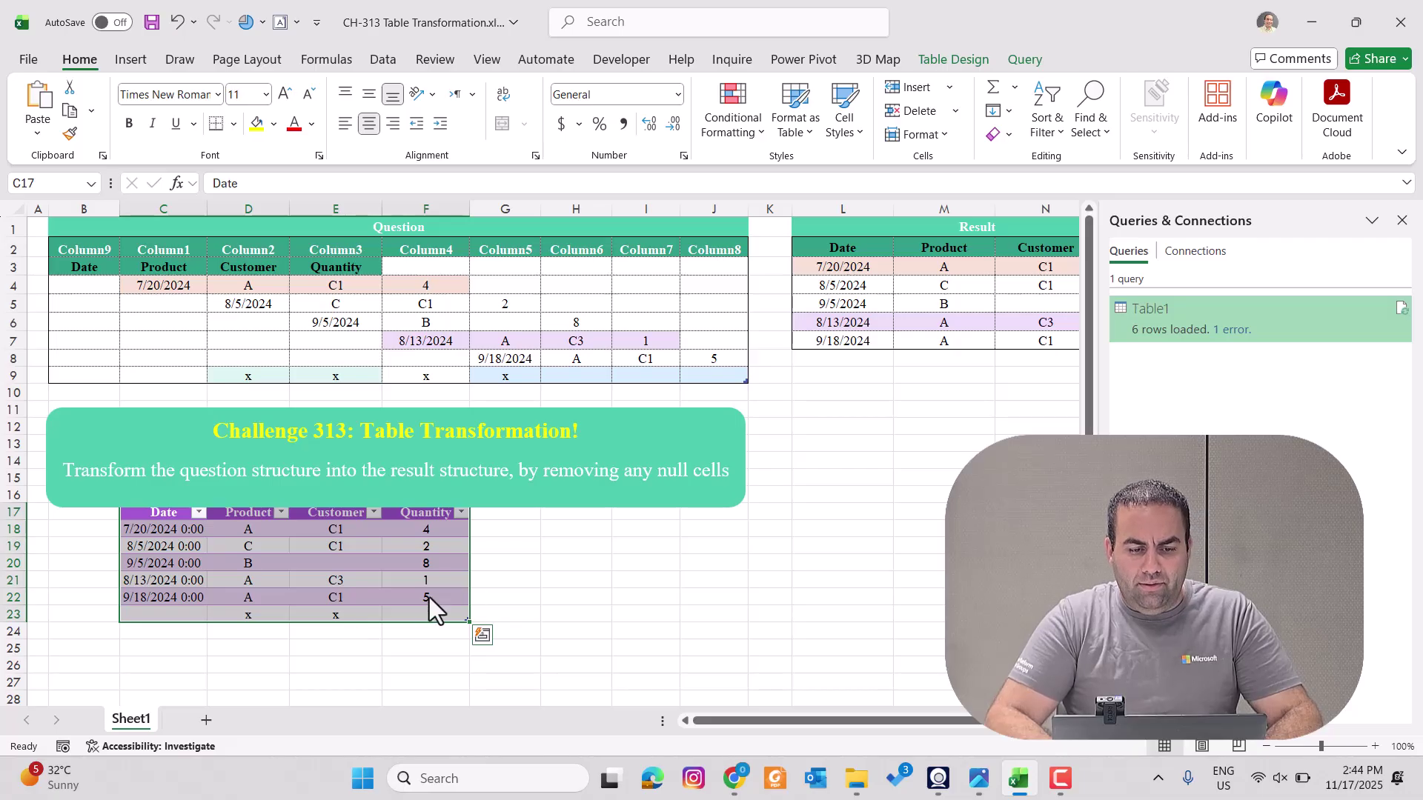